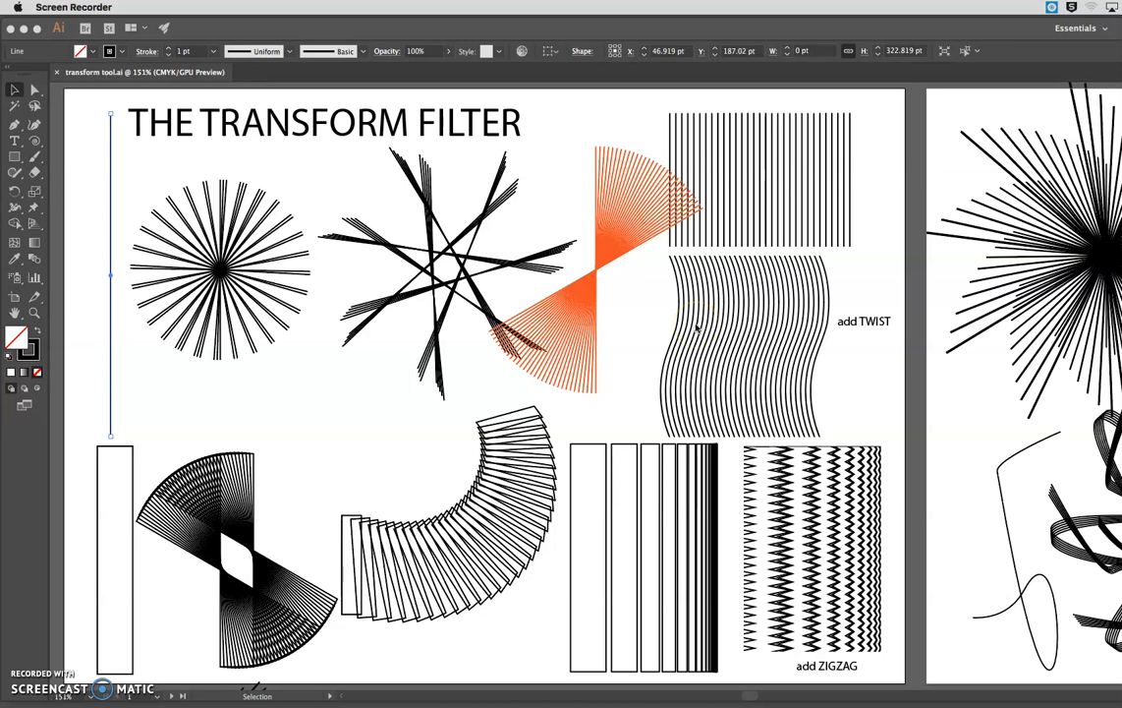
Inspect the single base line behind the radial, star and twisted line patterns in the sample artwork
{"action": "left_click", "coordinate": [185, 273]}
{"action": "left_click", "coordinate": [220, 271]}
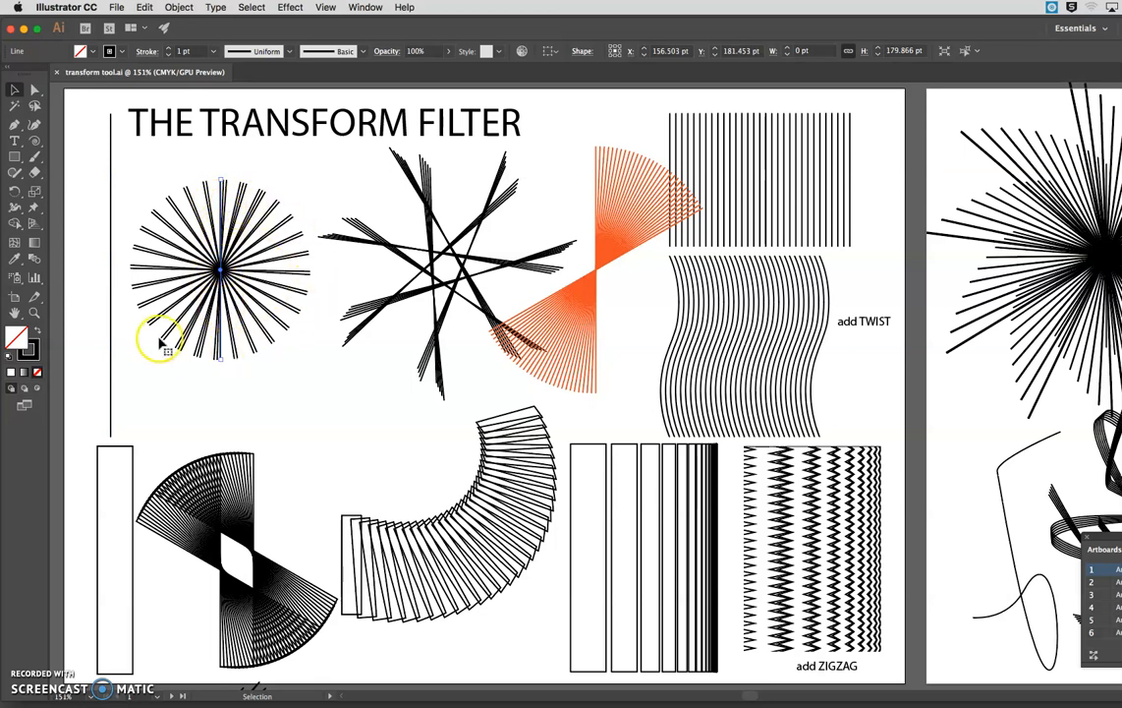
{"action": "left_click", "coordinate": [432, 245]}
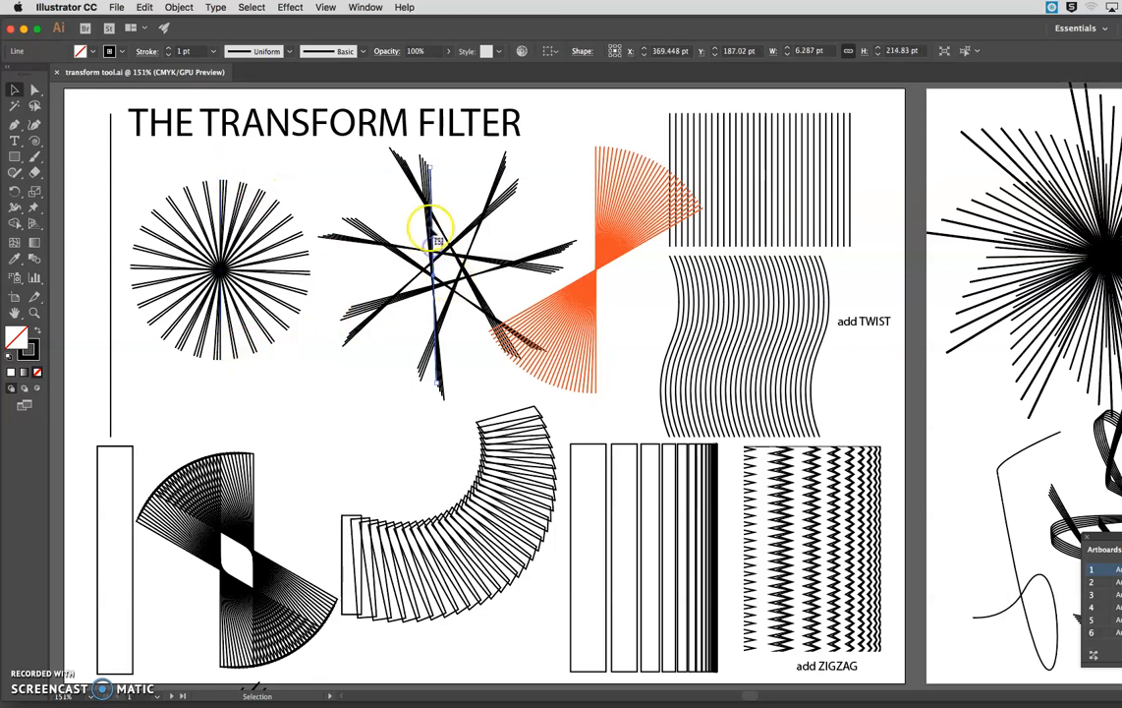
{"action": "left_click", "coordinate": [596, 288]}
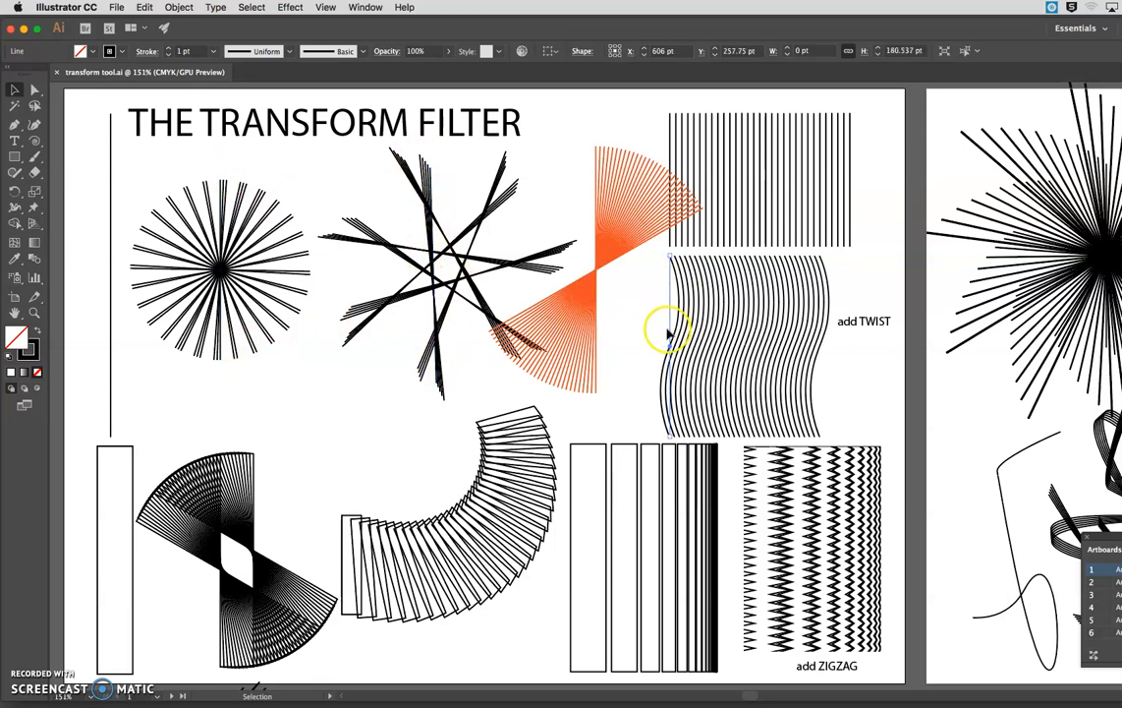
{"action": "left_click", "coordinate": [672, 437]}
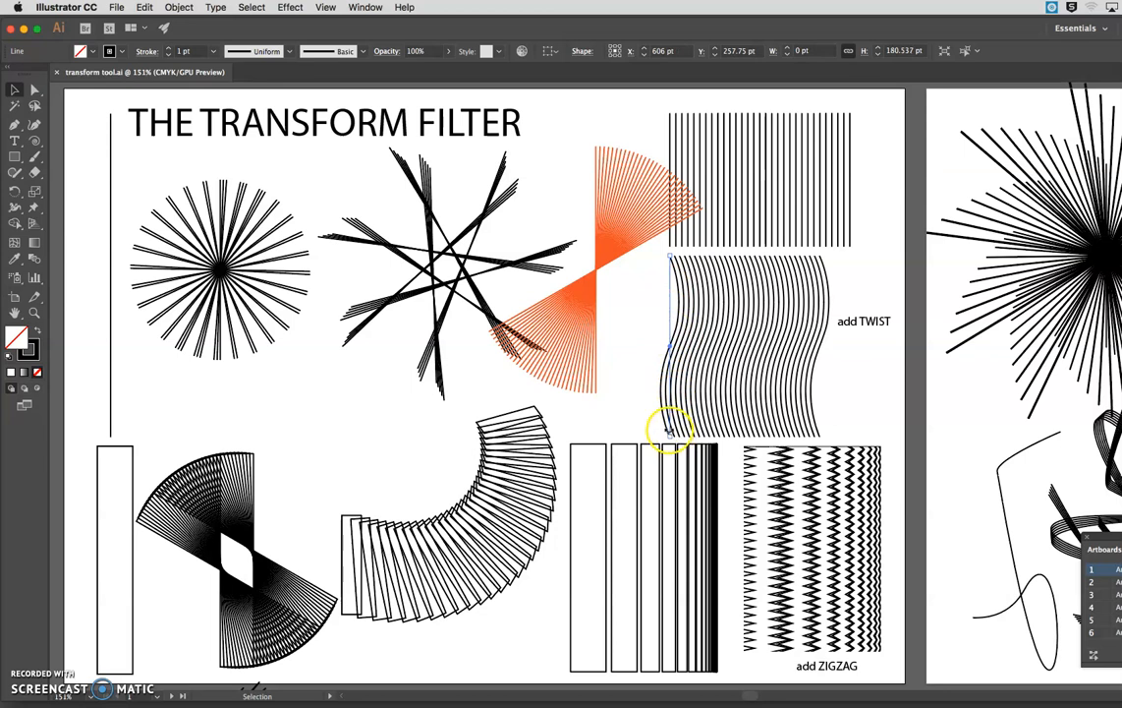
{"action": "left_click", "coordinate": [305, 403]}
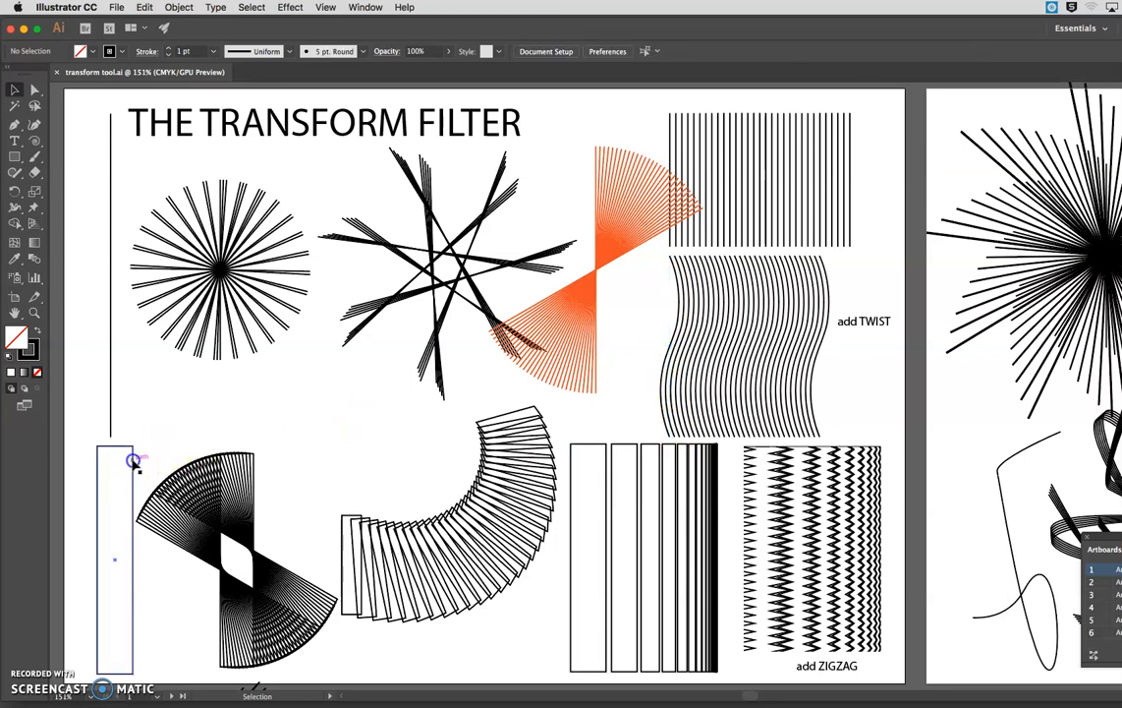
Inspect the base shapes behind the fan, curved, narrowing rectangle and zigzag patterns in the sample artwork
{"action": "left_click", "coordinate": [134, 460]}
{"action": "scroll", "coordinate": [197, 456], "scroll_direction": "down", "scroll_amount": 3}
{"action": "left_click", "coordinate": [225, 457]}
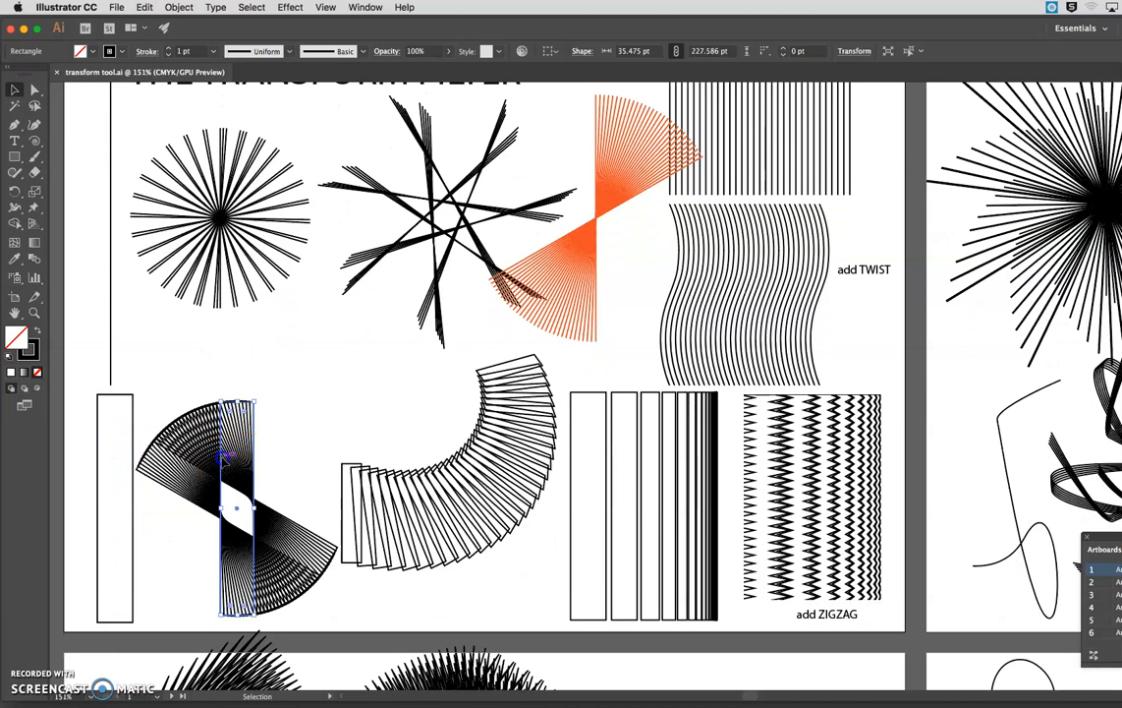
{"action": "left_click", "coordinate": [345, 480]}
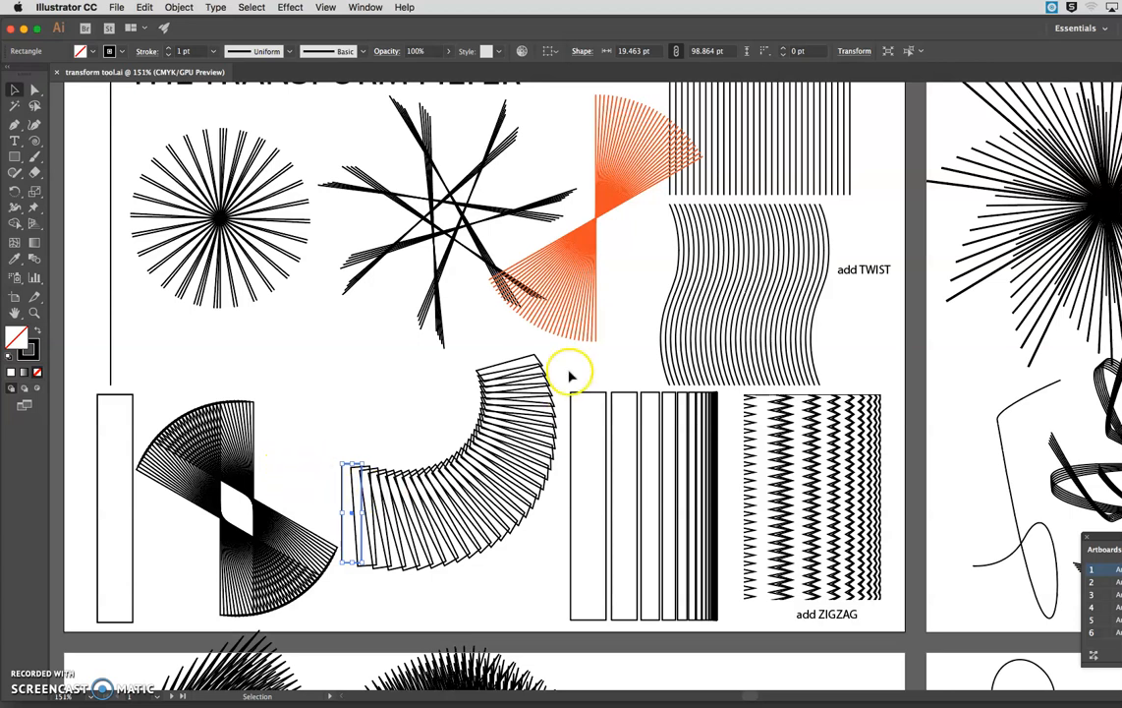
{"action": "left_click", "coordinate": [571, 444]}
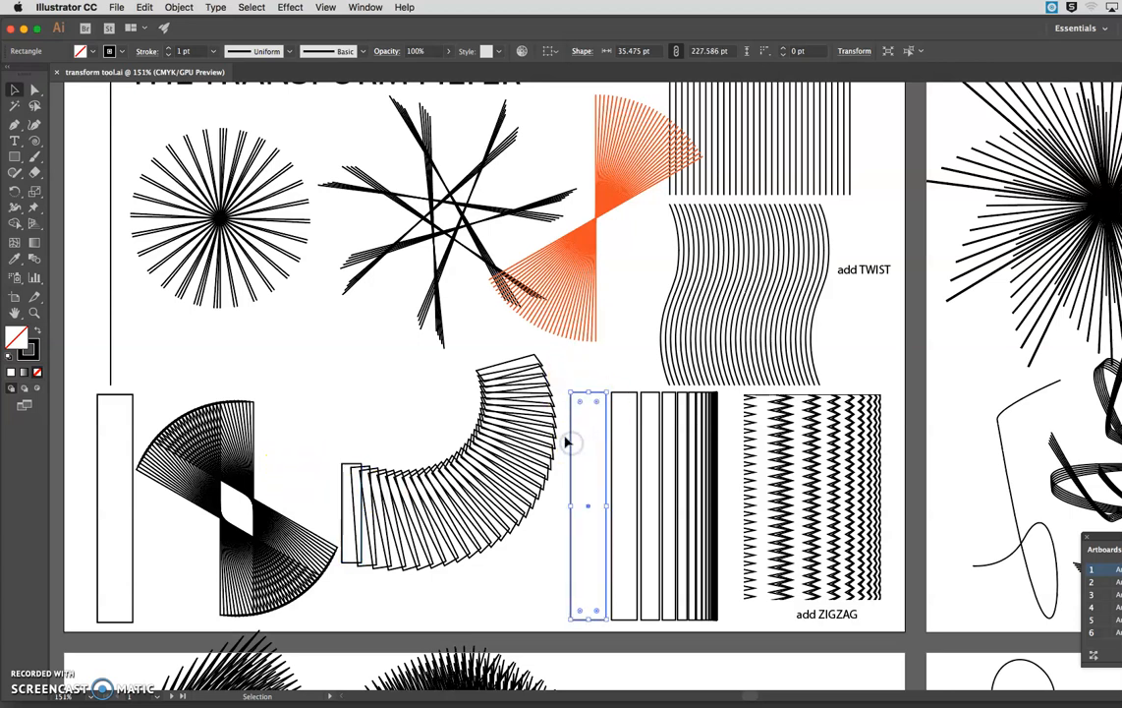
{"action": "left_click", "coordinate": [746, 444]}
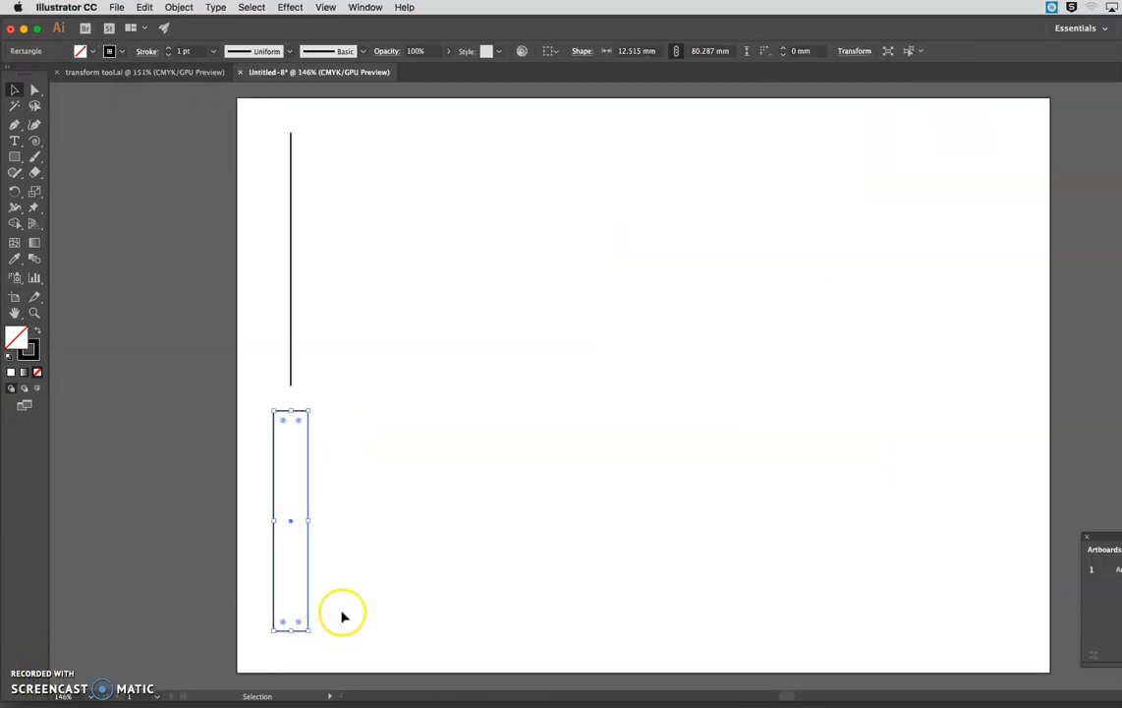
In the Untitled-8 document, duplicate the vertical line horizontally to about X 68 mm and shorten the copy to about 78 mm
{"action": "left_click", "coordinate": [346, 600]}
{"action": "left_click", "coordinate": [291, 382]}
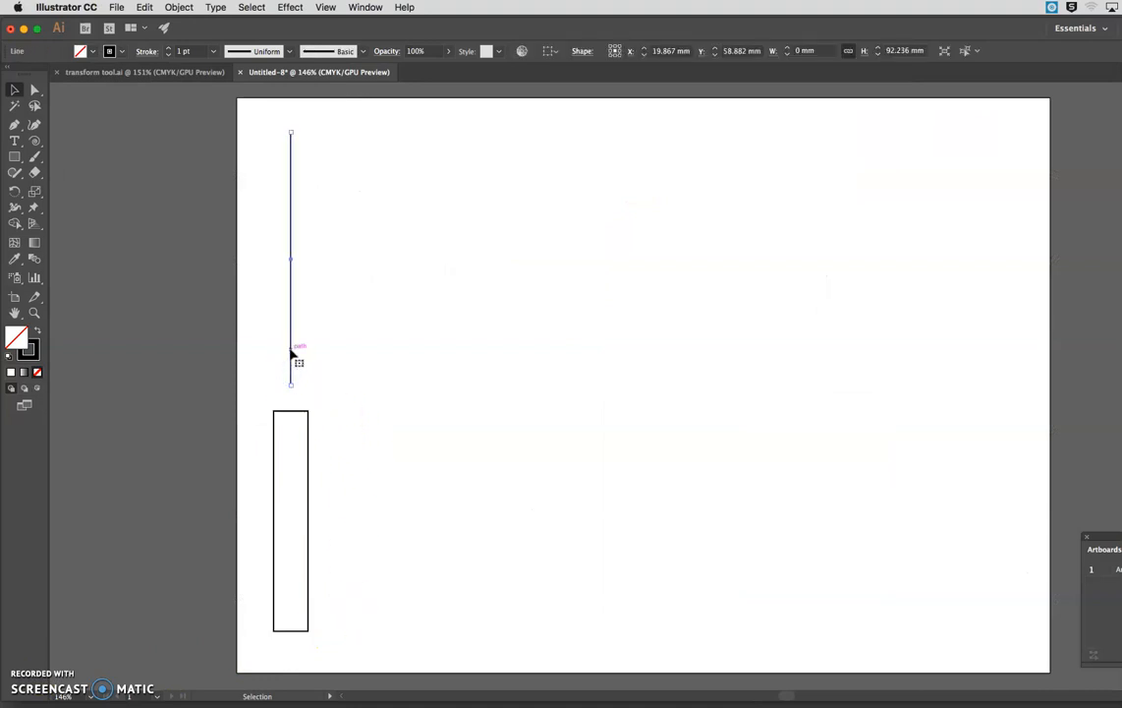
{"action": "left_click_drag", "start_coordinate": [291, 354], "coordinate": [424, 354]}
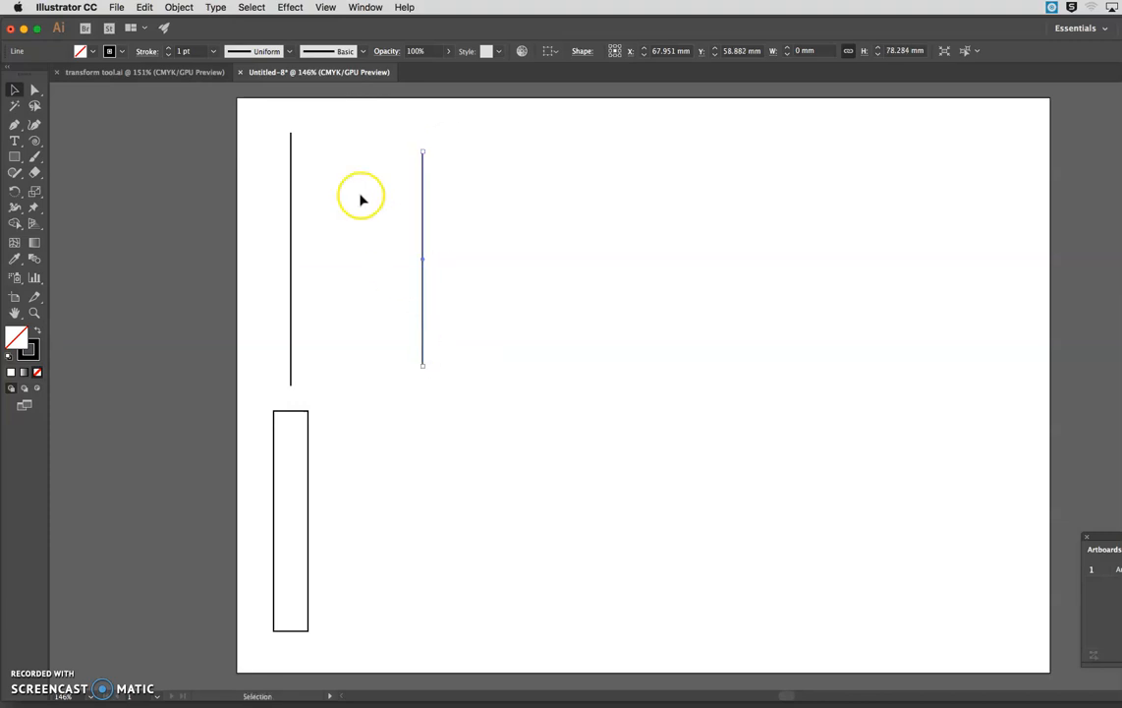
Start a Transform effect on the duplicated line with preview enabled and 20 copies
{"action": "left_click", "coordinate": [288, 7]}
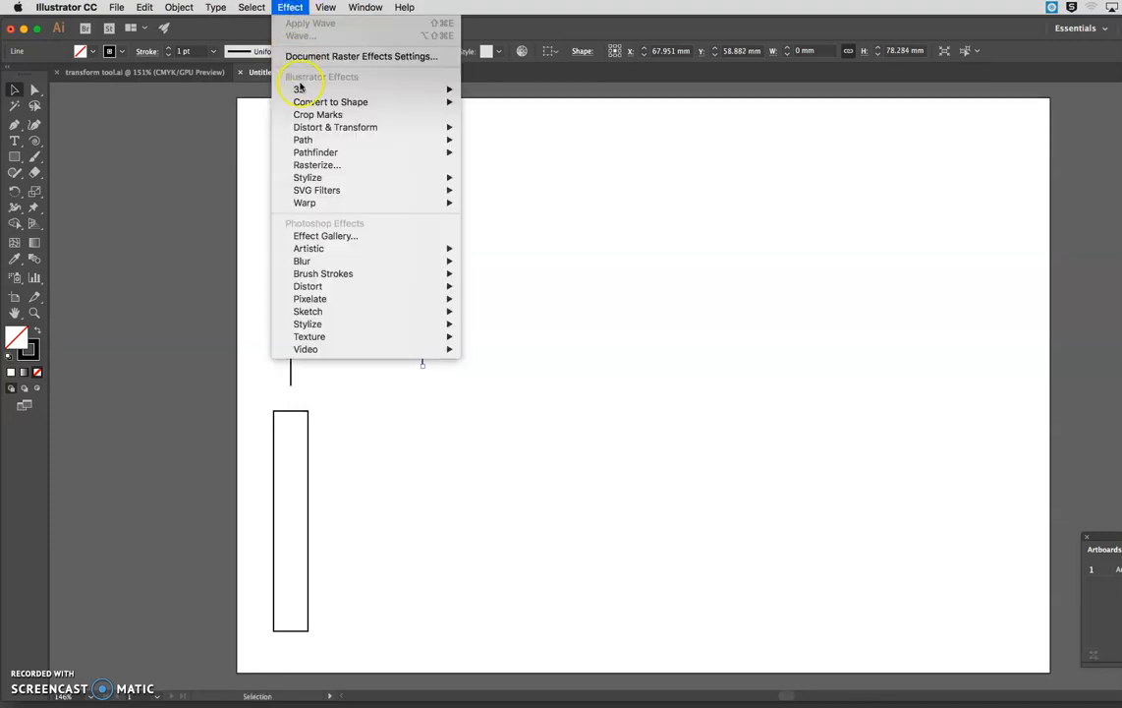
{"action": "mouse_move", "coordinate": [304, 145]}
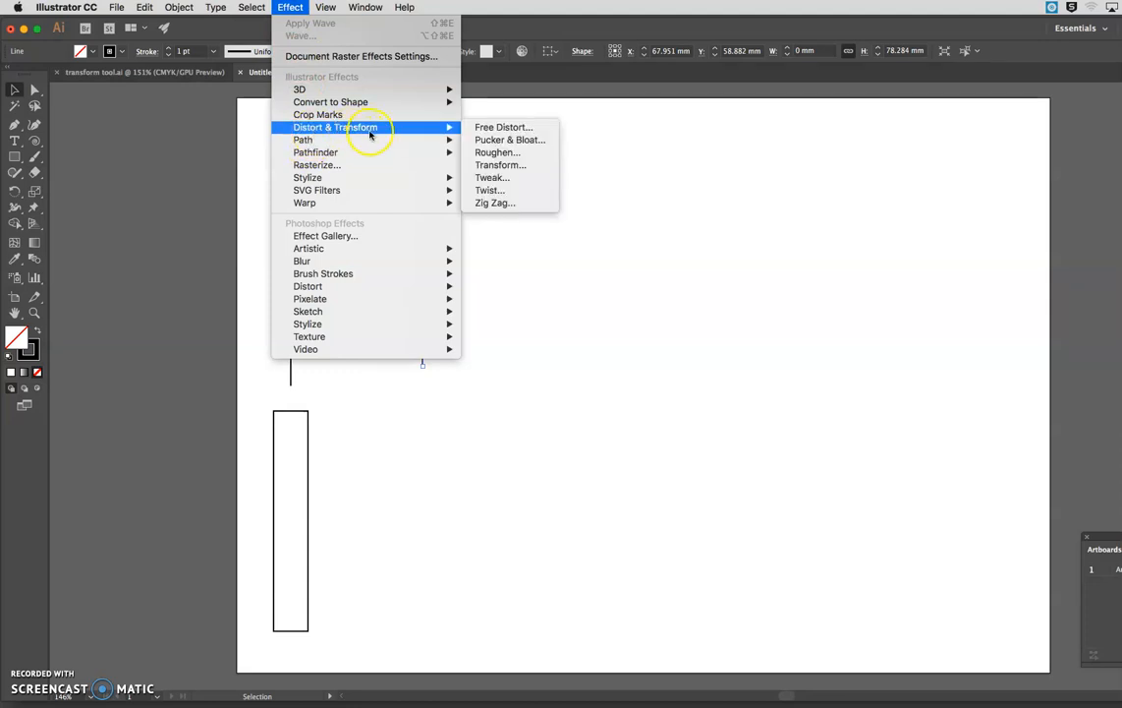
{"action": "left_click", "coordinate": [538, 174]}
{"action": "left_click_drag", "start_coordinate": [370, 95], "coordinate": [730, 89]}
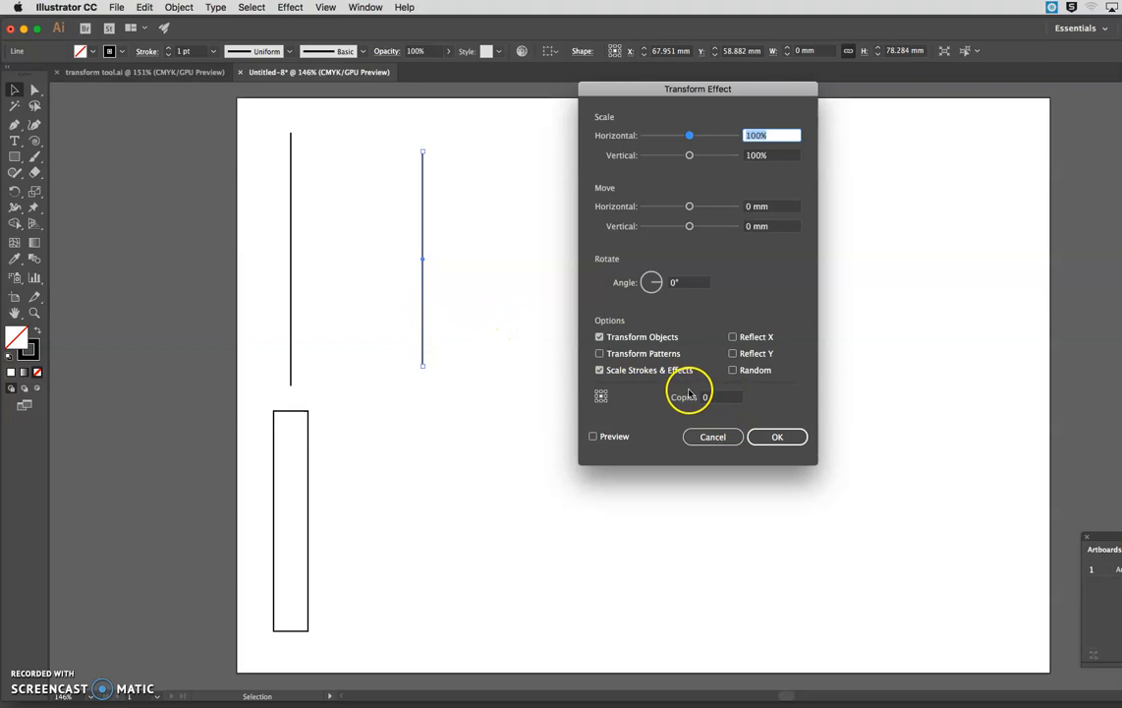
{"action": "left_click", "coordinate": [593, 437]}
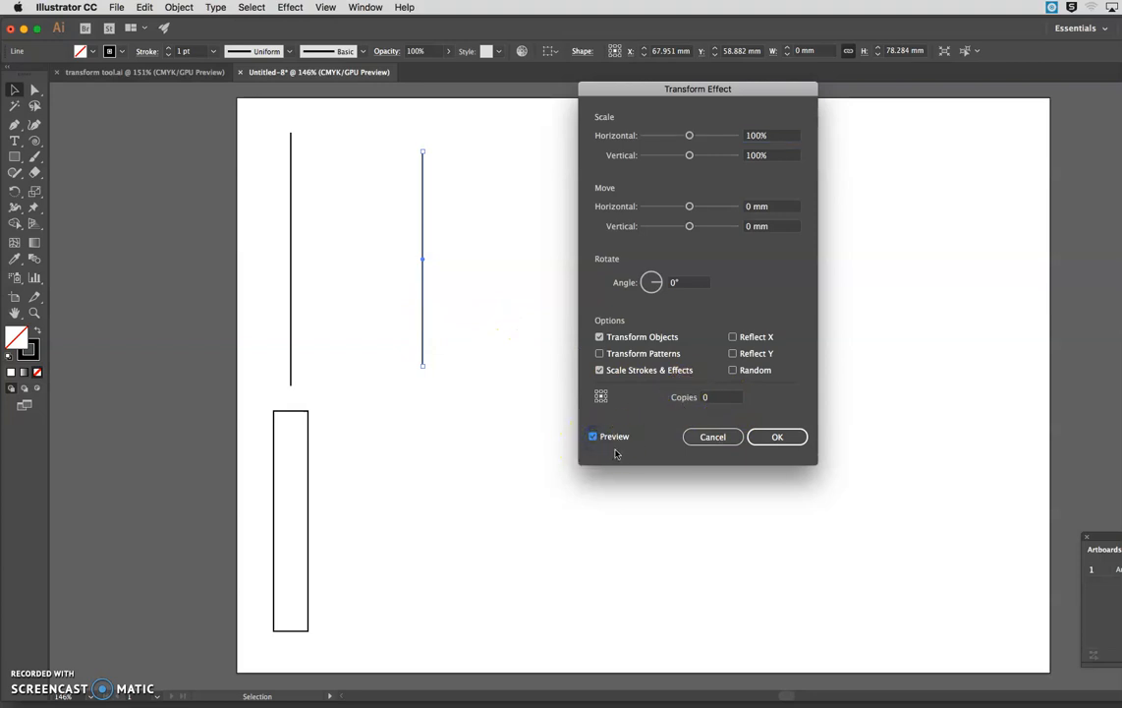
{"action": "left_click", "coordinate": [713, 399]}
{"action": "type", "text": "20"}
{"action": "double_click", "coordinate": [709, 397]}
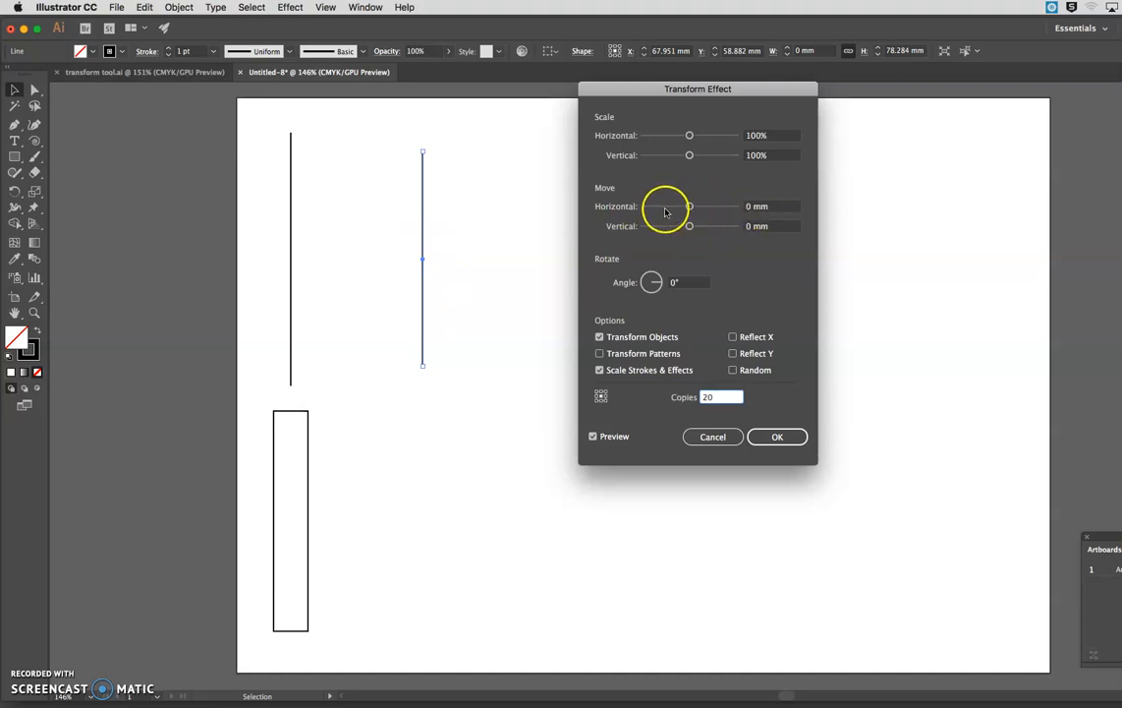
Try a horizontal move of 3.8806 mm for the line copies and reduce it to 1.7639 mm
{"action": "left_click_drag", "start_coordinate": [689, 205], "coordinate": [695, 208]}
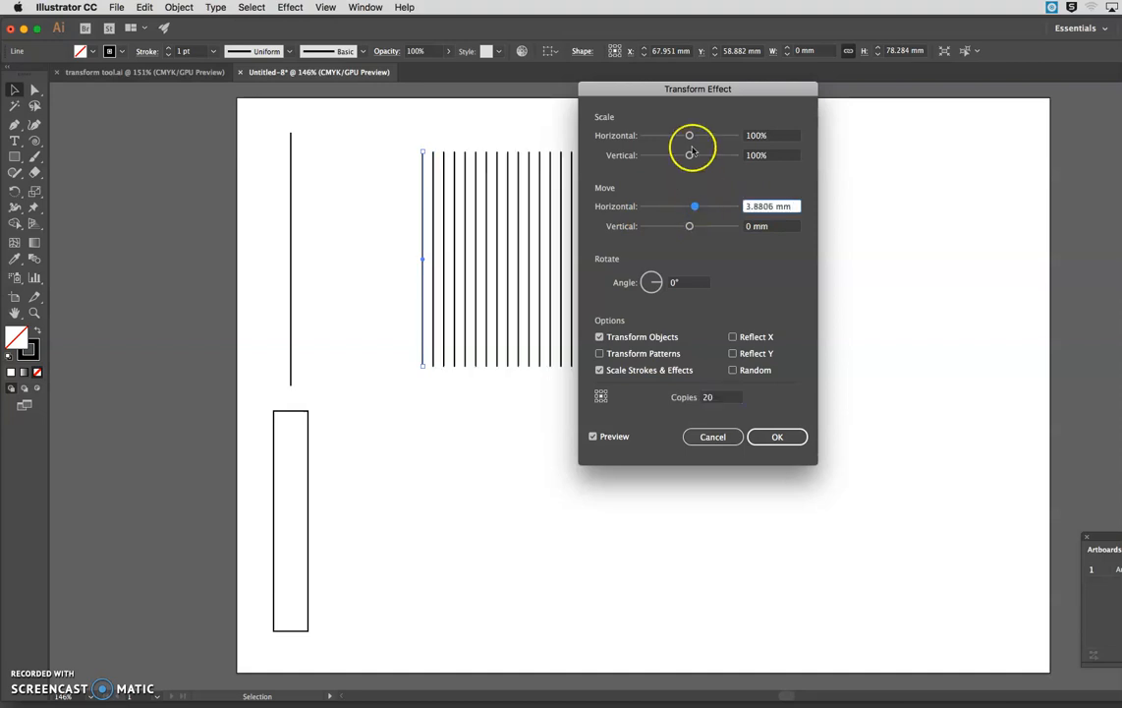
{"action": "left_click_drag", "start_coordinate": [679, 88], "coordinate": [815, 84]}
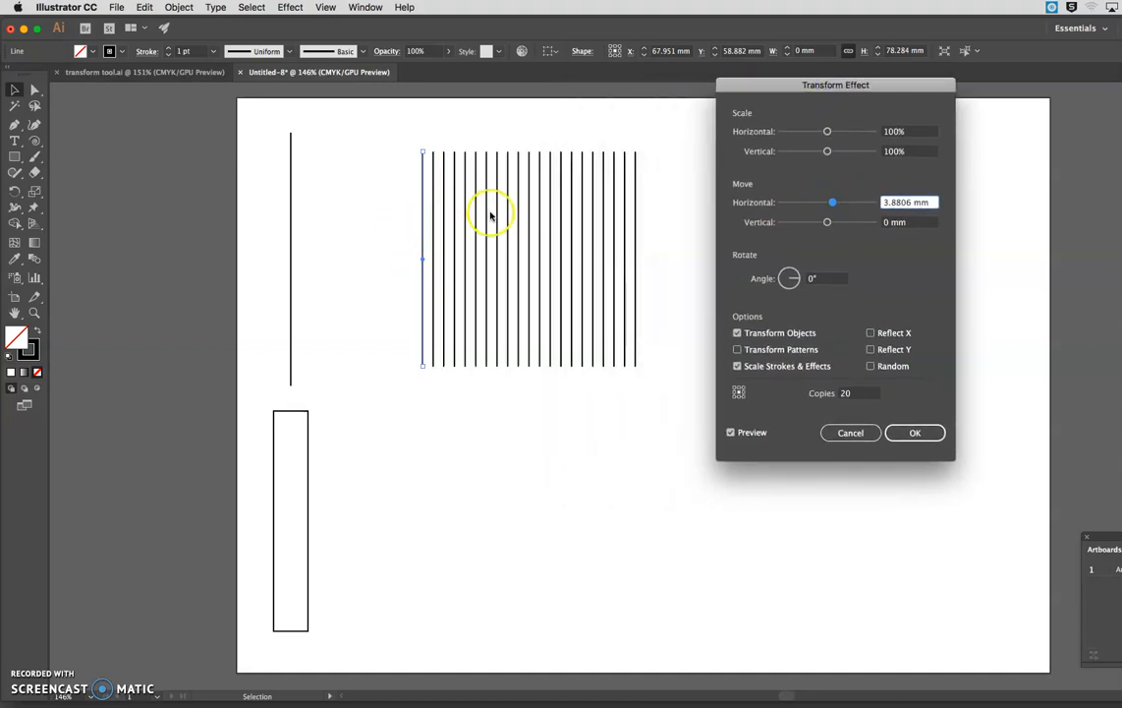
{"action": "left_click_drag", "start_coordinate": [833, 203], "coordinate": [830, 204]}
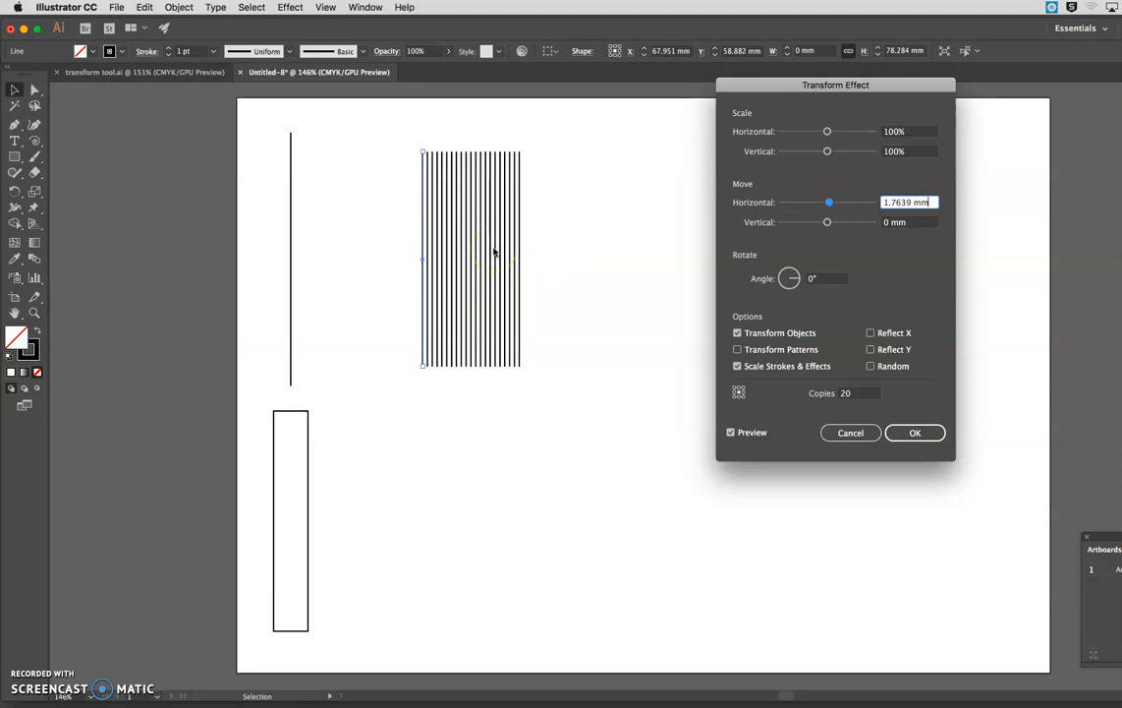
Set the Transform effect's number of copies to 50 and keep the result previewed
{"action": "left_click", "coordinate": [840, 393]}
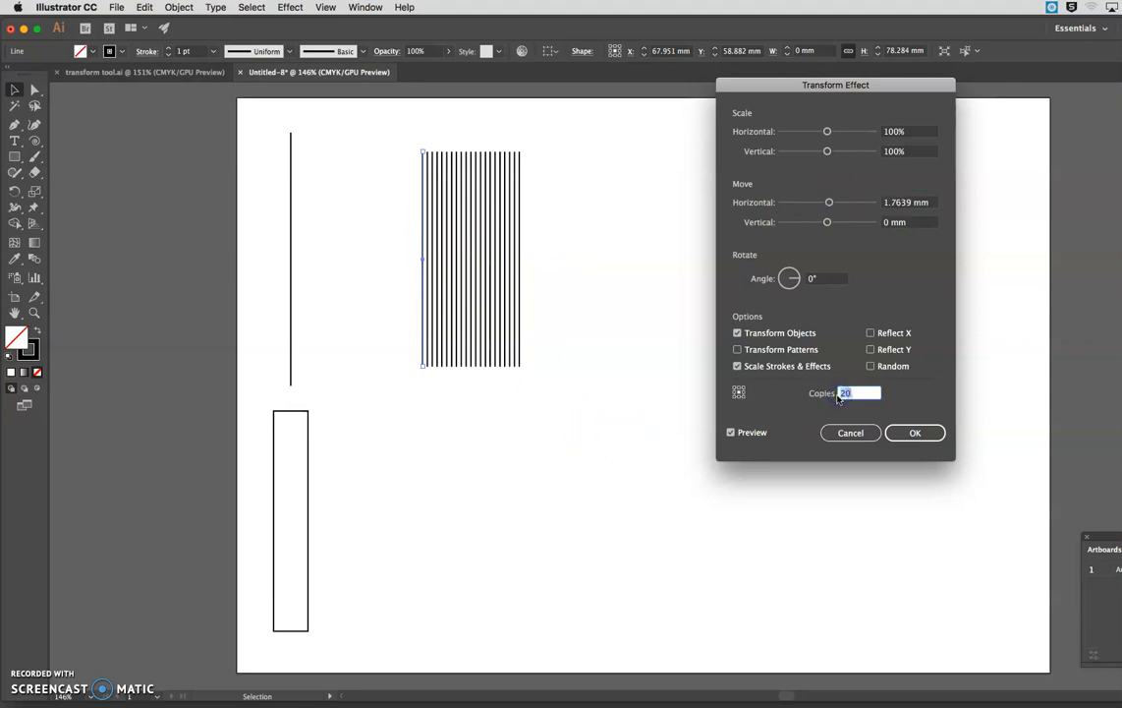
{"action": "left_click", "coordinate": [732, 434]}
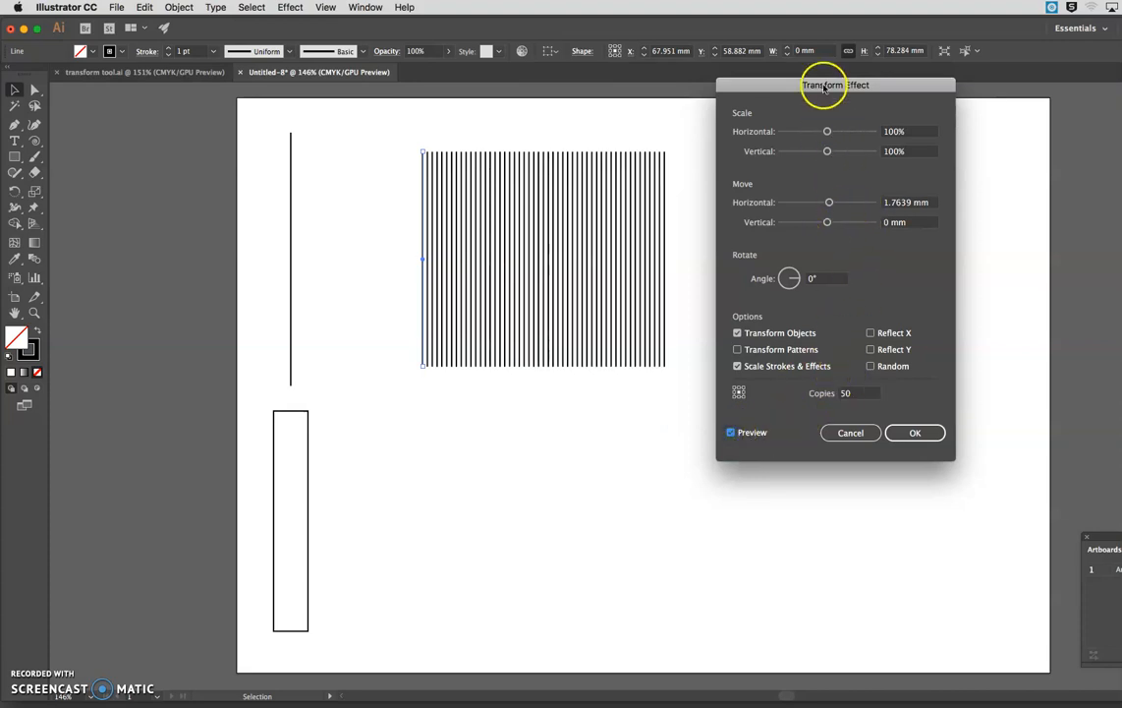
{"action": "left_click_drag", "start_coordinate": [827, 87], "coordinate": [930, 85]}
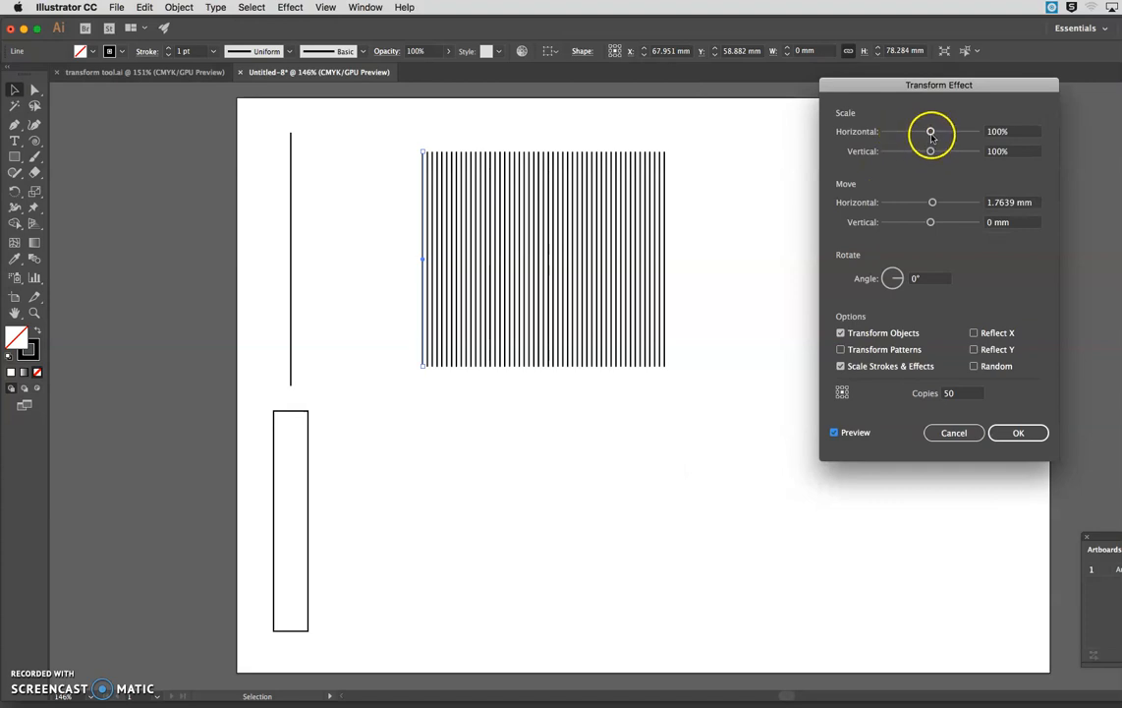
Try horizontal scales of 103% and 93% for the line copies, settle on 94%, and apply the Transform effect
{"action": "left_click_drag", "start_coordinate": [931, 132], "coordinate": [934, 134]}
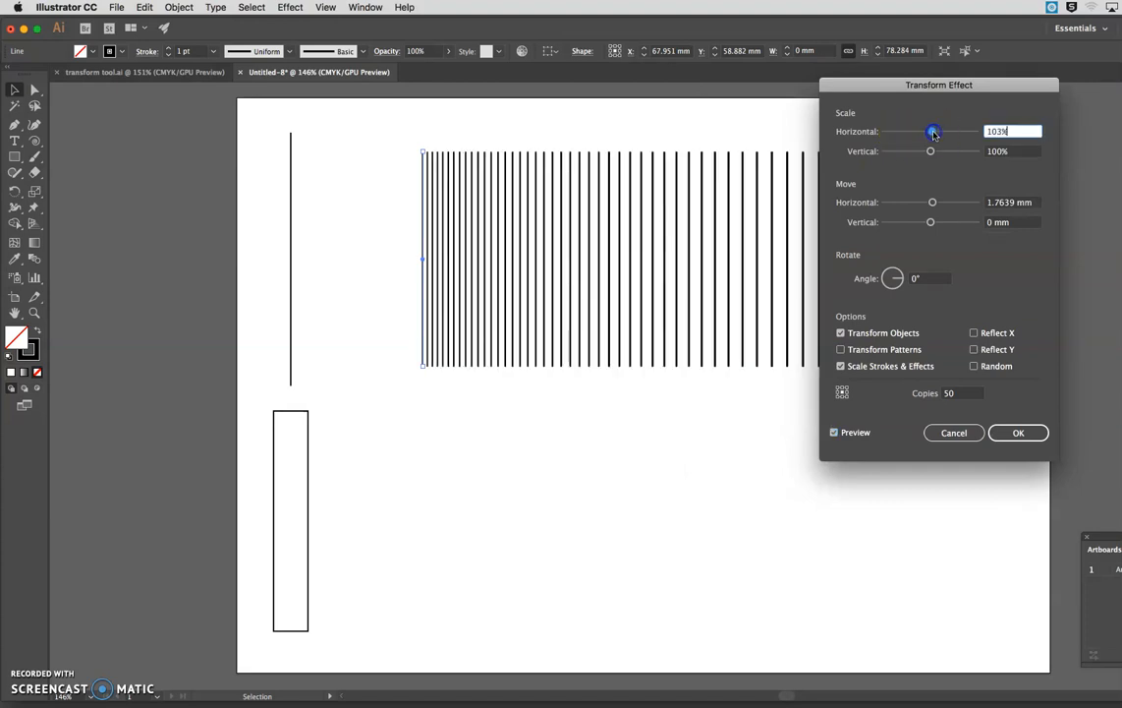
{"action": "left_click_drag", "start_coordinate": [835, 87], "coordinate": [684, 397]}
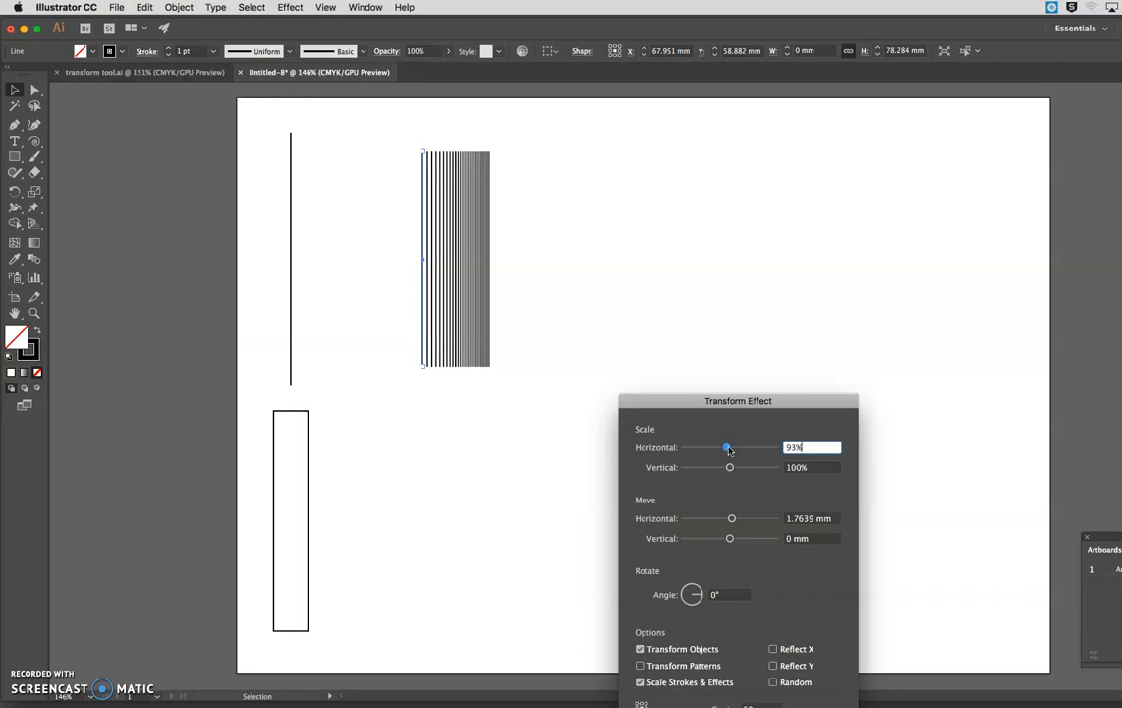
{"action": "left_click_drag", "start_coordinate": [726, 450], "coordinate": [727, 449]}
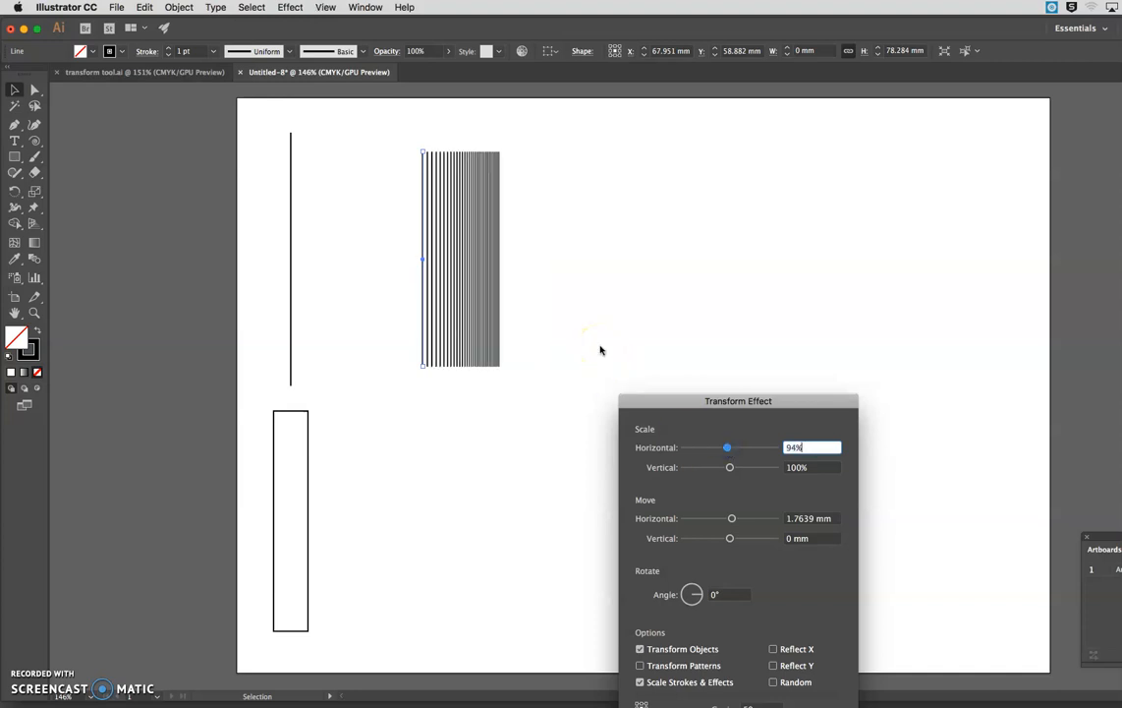
{"action": "left_click_drag", "start_coordinate": [671, 396], "coordinate": [732, 92]}
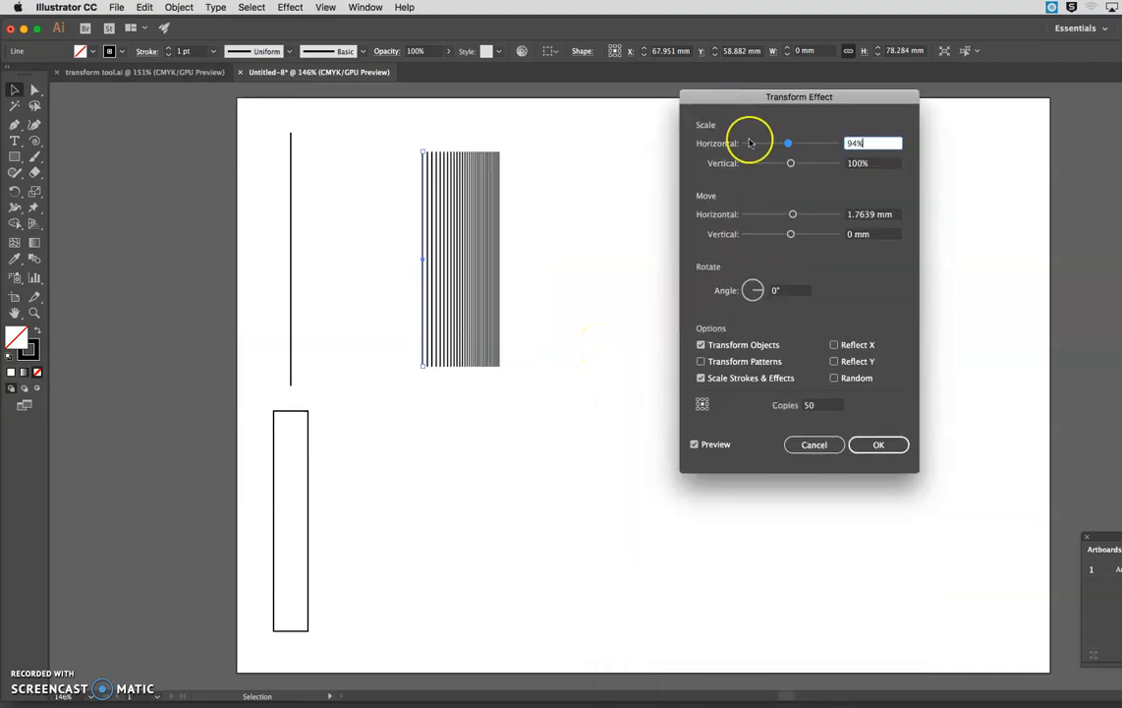
{"action": "left_click", "coordinate": [872, 444]}
Try stroke weights of 0.5 pt, 5 pt and 2 pt on the transformed line and return it to 1 pt
{"action": "key", "text": "super+equal"}
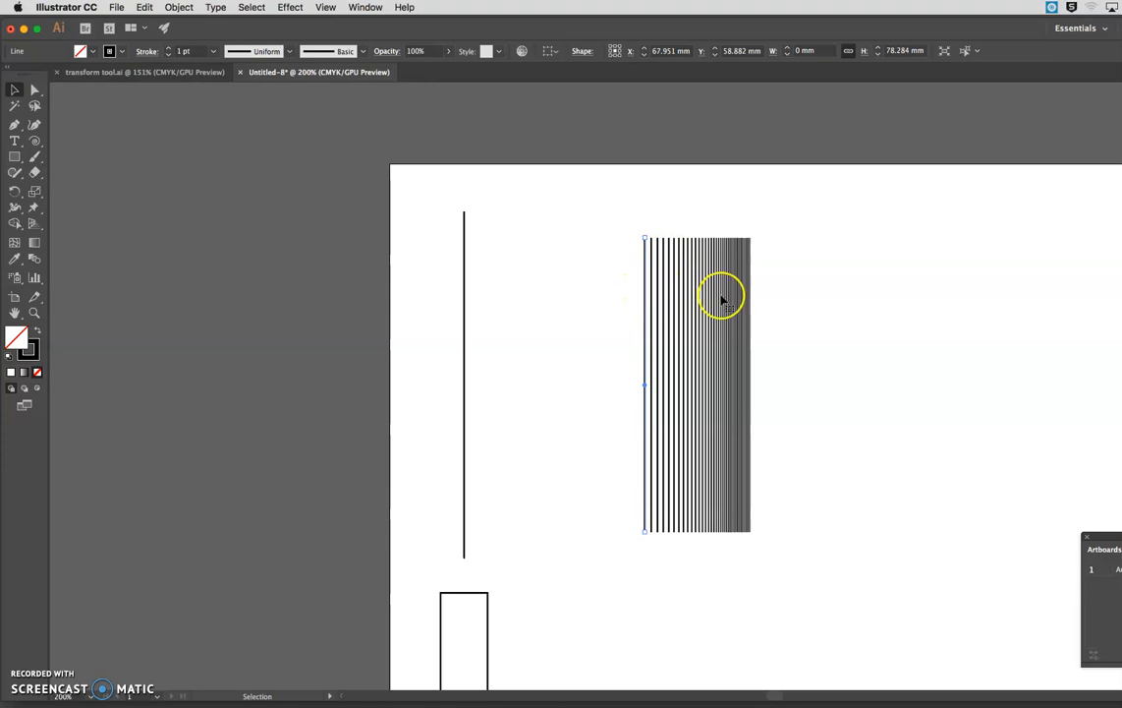
{"action": "left_click", "coordinate": [213, 51]}
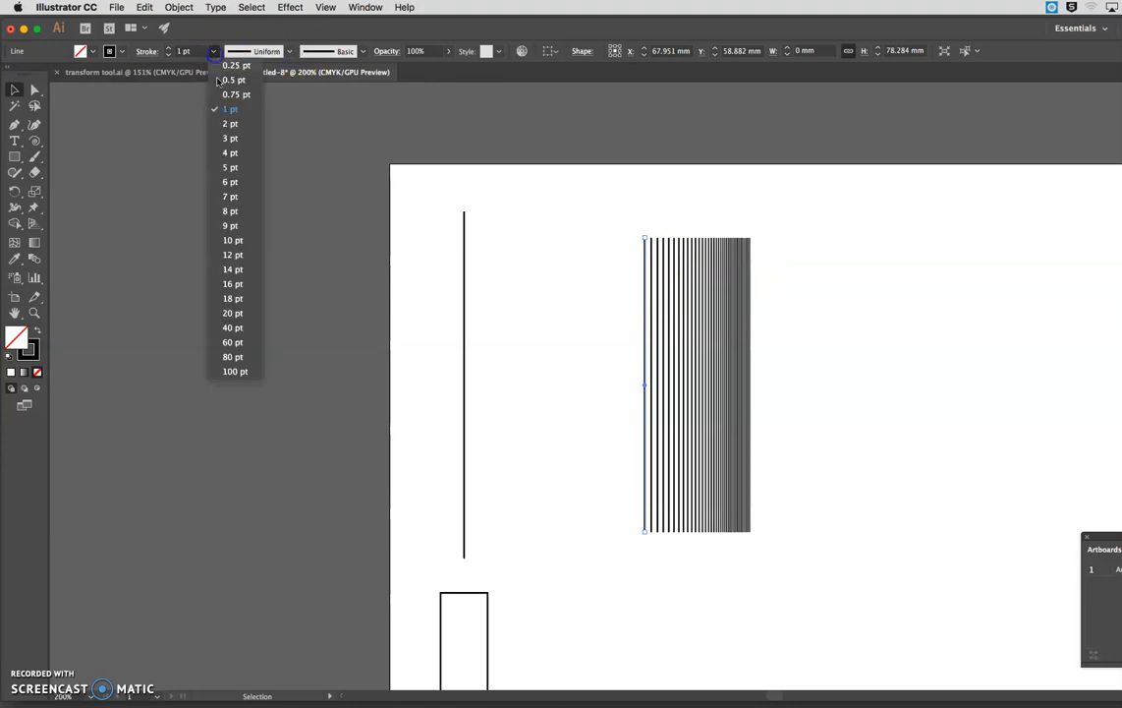
{"action": "left_click", "coordinate": [228, 81]}
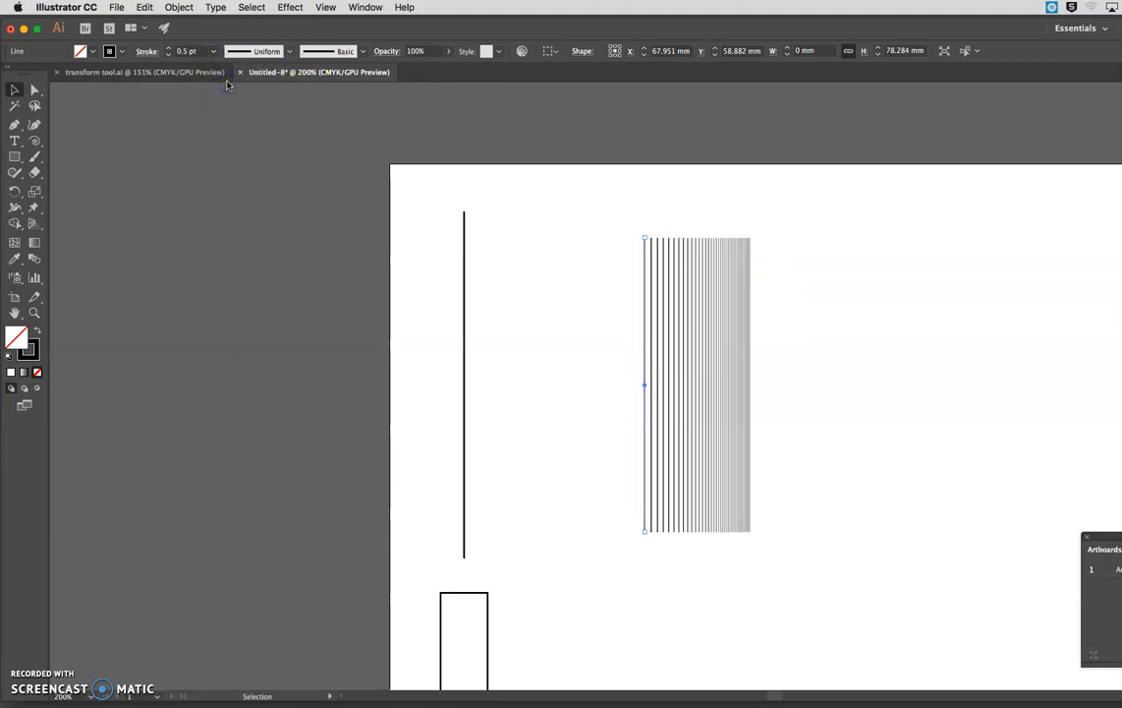
{"action": "mouse_move", "coordinate": [213, 51]}
{"action": "left_mouse_down"}
{"action": "mouse_move", "coordinate": [225, 182]}
{"action": "mouse_move", "coordinate": [233, 169]}
{"action": "left_mouse_up"}
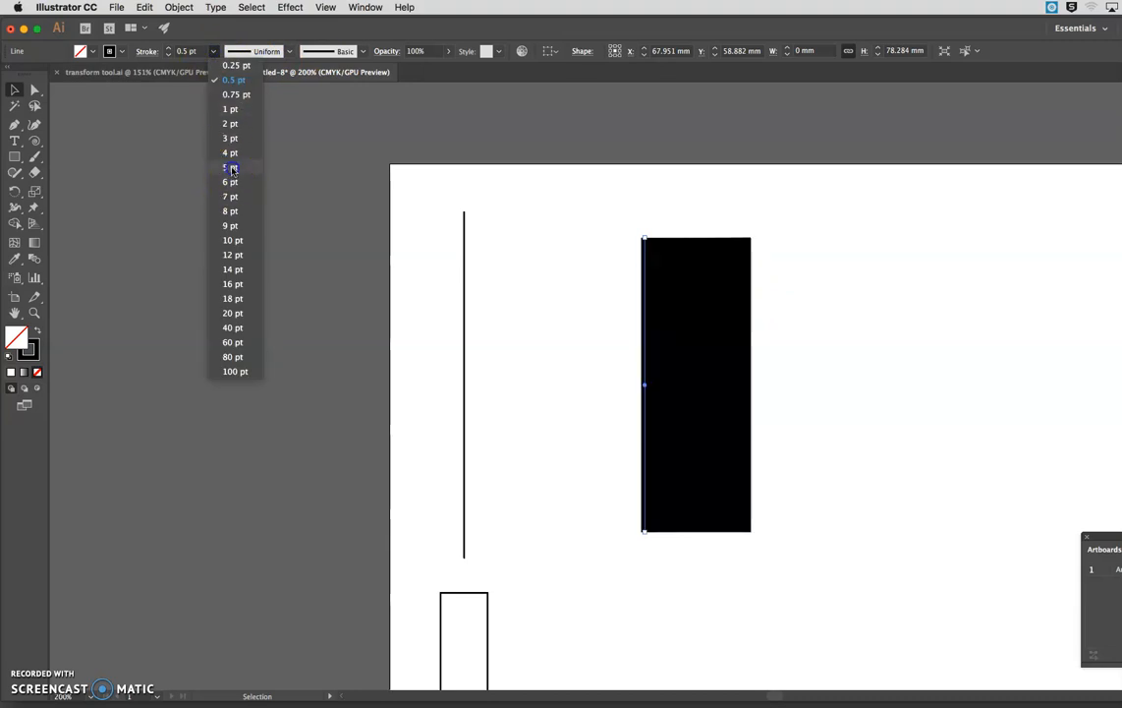
{"action": "left_click", "coordinate": [214, 51]}
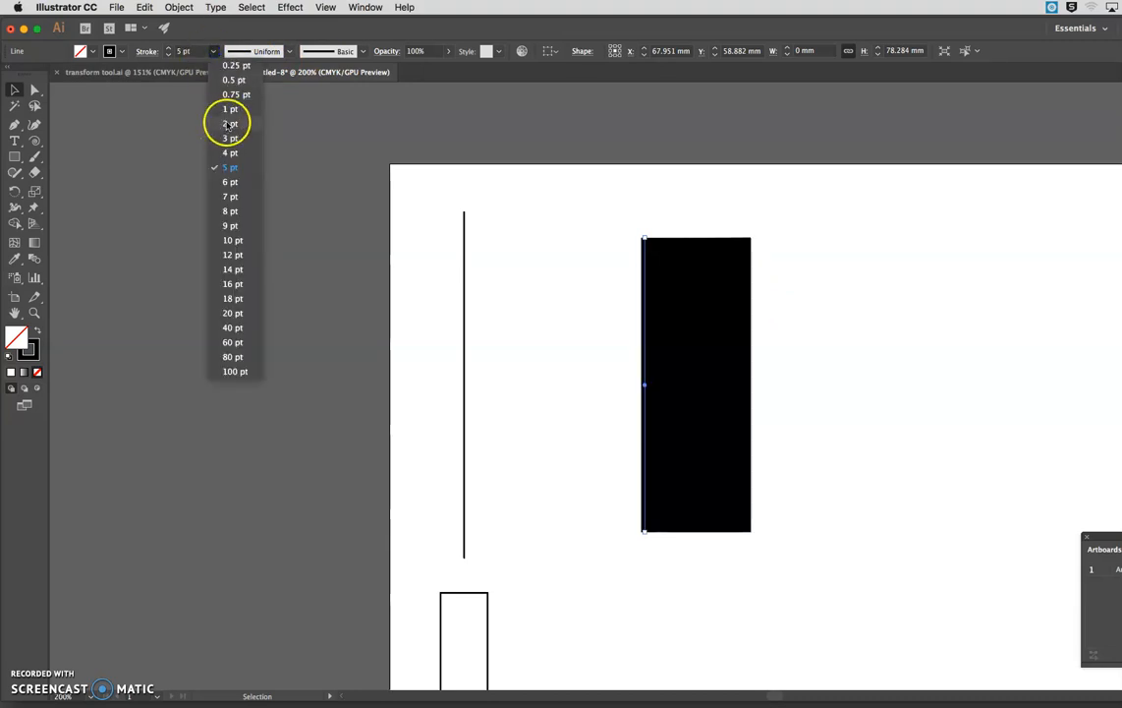
{"action": "left_click", "coordinate": [229, 124]}
{"action": "left_click", "coordinate": [772, 291]}
{"action": "left_click", "coordinate": [732, 301]}
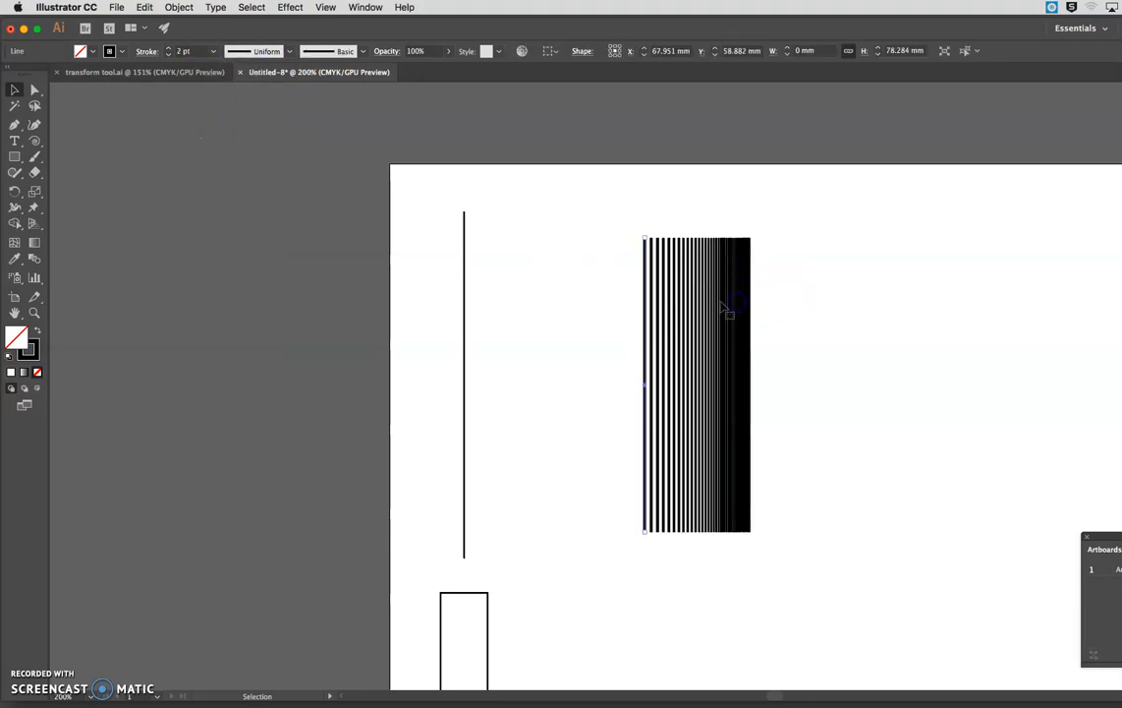
{"action": "left_click", "coordinate": [213, 51]}
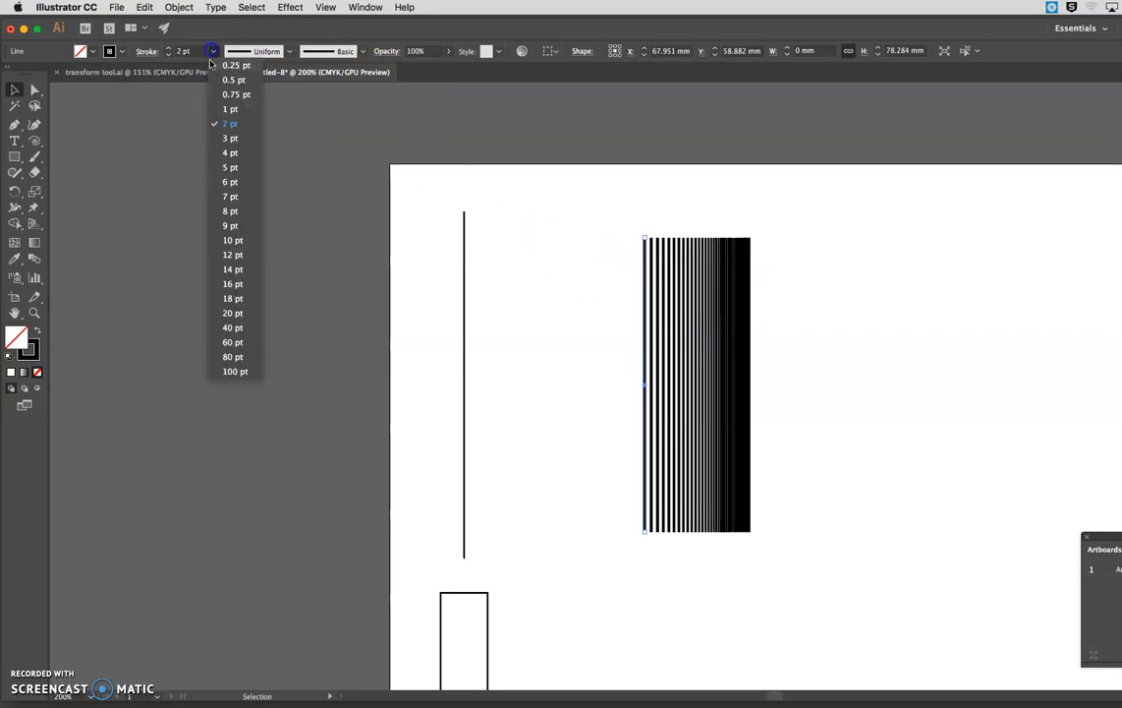
{"action": "left_click", "coordinate": [219, 108]}
Duplicate the tall narrow rectangle horizontally, placing the copy just to the right of the original
{"action": "scroll", "coordinate": [257, 572], "scroll_direction": "down", "scroll_amount": 2}
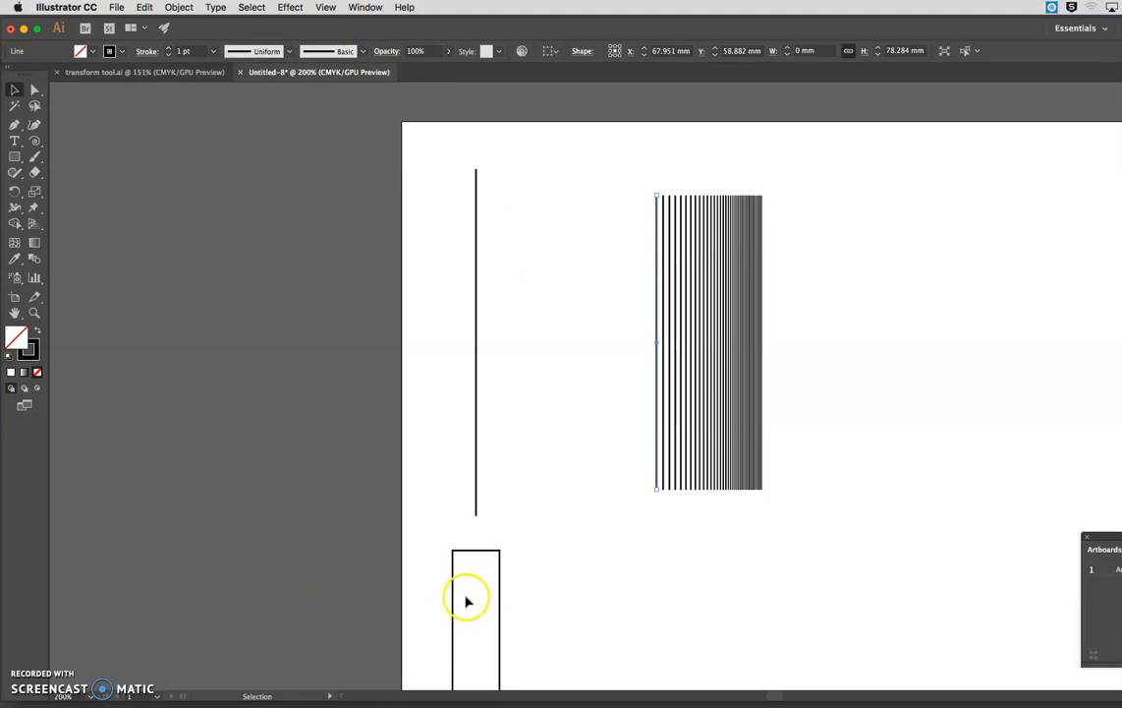
{"action": "scroll", "coordinate": [454, 601], "scroll_direction": "down", "scroll_amount": 3}
{"action": "left_click_drag", "start_coordinate": [597, 589], "coordinate": [306, 419]}
{"action": "left_click", "coordinate": [191, 419]}
Start a previewed Transform effect on the duplicated rectangle with 20 copies, each moved about 15.5 mm horizontally
{"action": "left_click", "coordinate": [293, 12]}
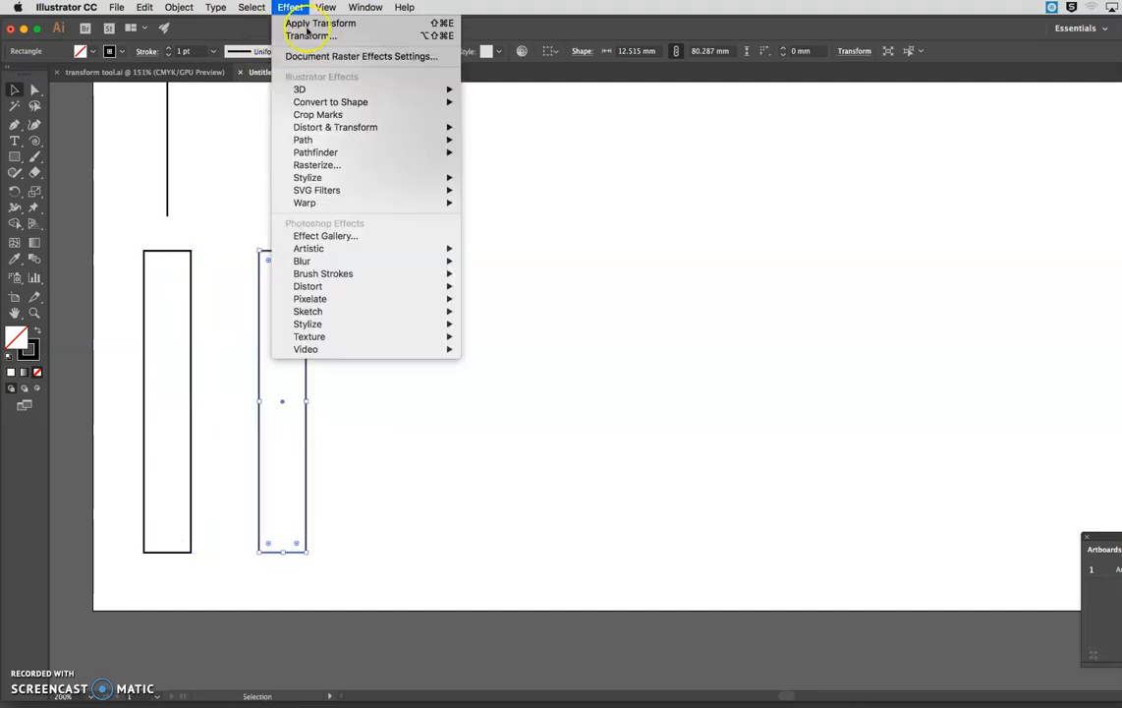
{"action": "mouse_move", "coordinate": [367, 134]}
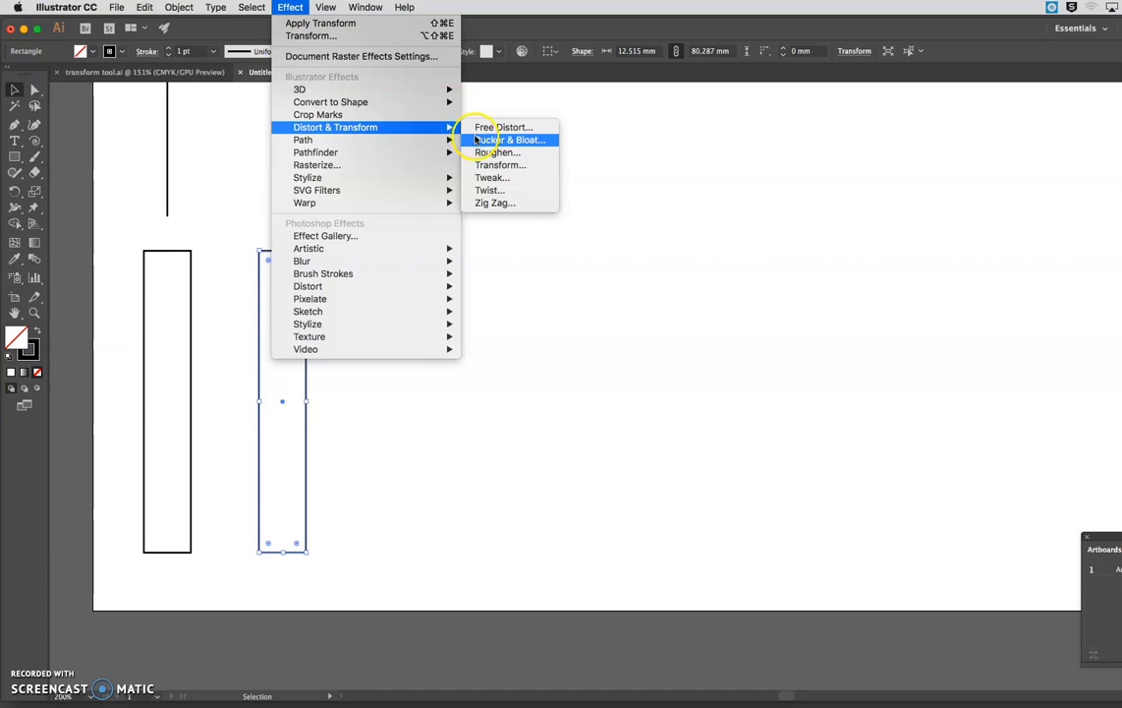
{"action": "left_click", "coordinate": [502, 165]}
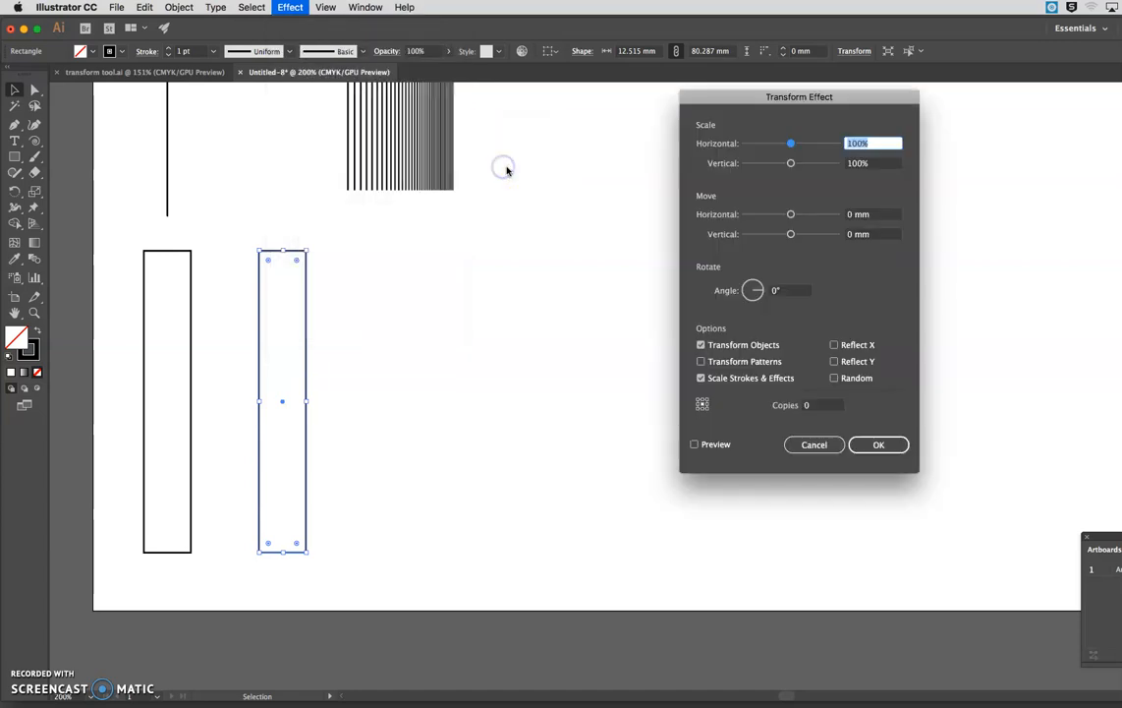
{"action": "left_click", "coordinate": [694, 445]}
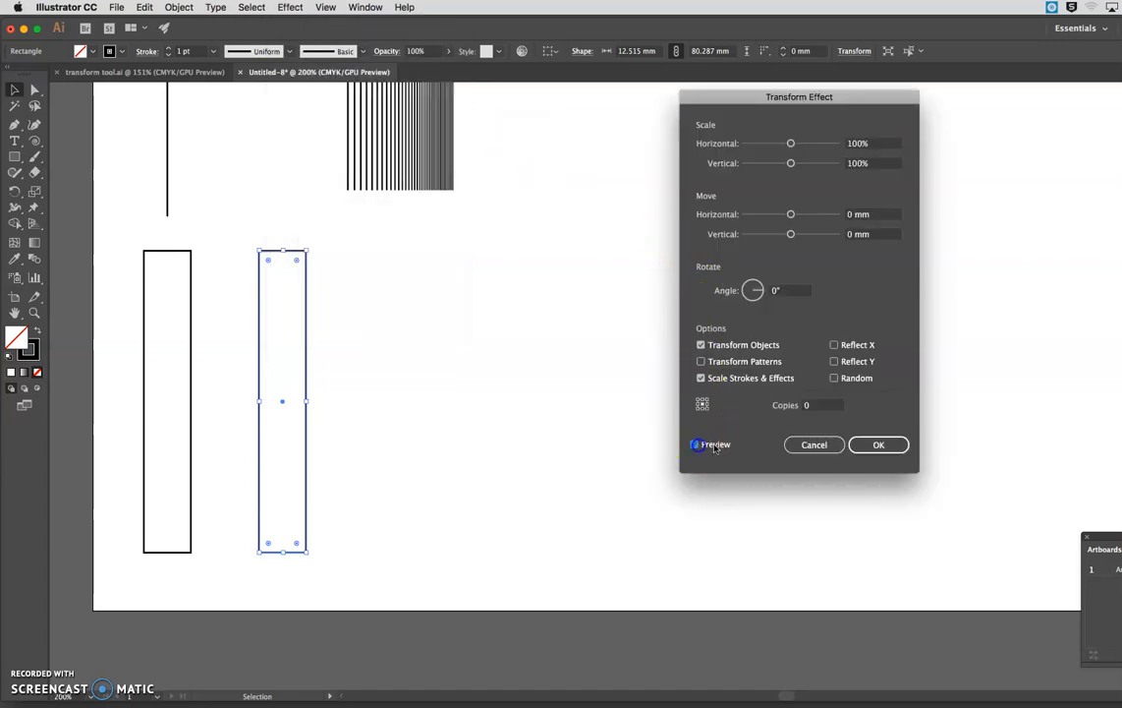
{"action": "left_click", "coordinate": [804, 405]}
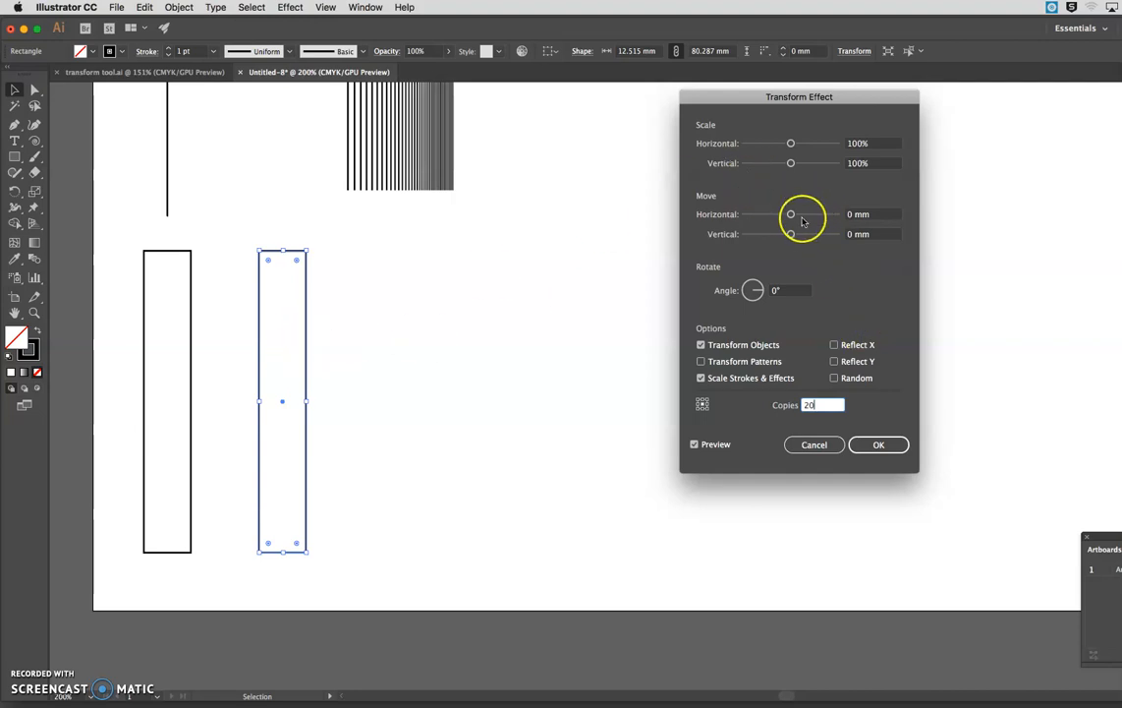
{"action": "left_click_drag", "start_coordinate": [793, 214], "coordinate": [810, 214]}
Set the number of rectangle copies to 10 and move the Transform Effect dialog clear of the row
{"action": "double_click", "coordinate": [804, 406]}
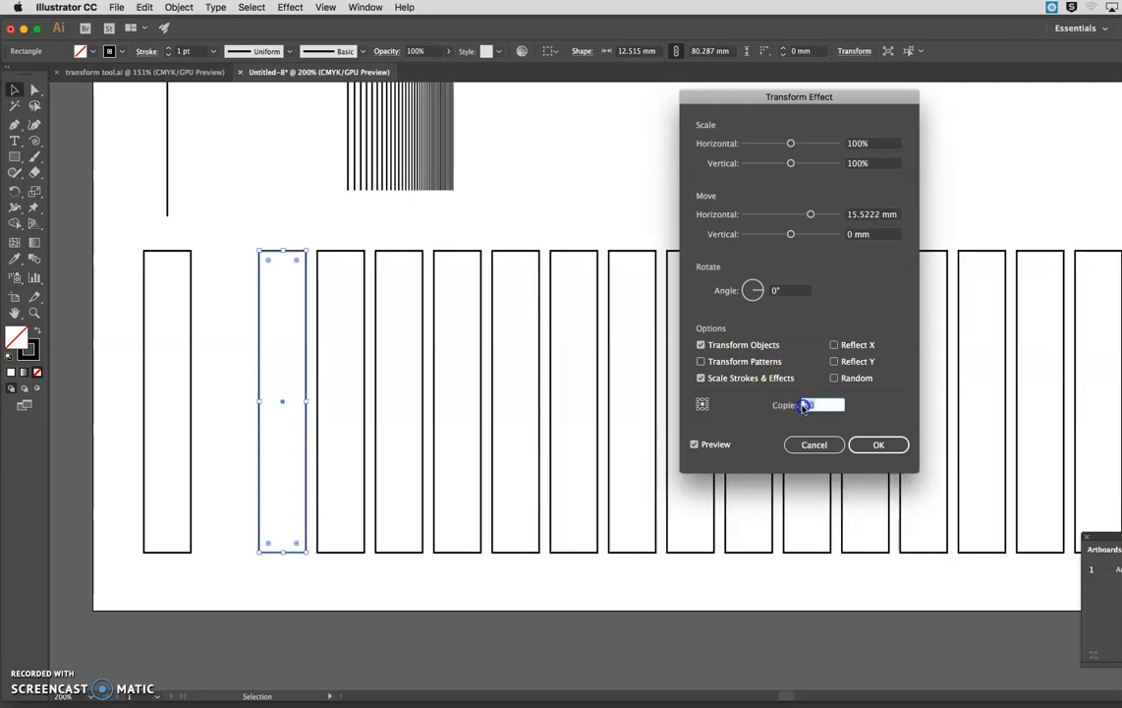
{"action": "type", "text": "10"}
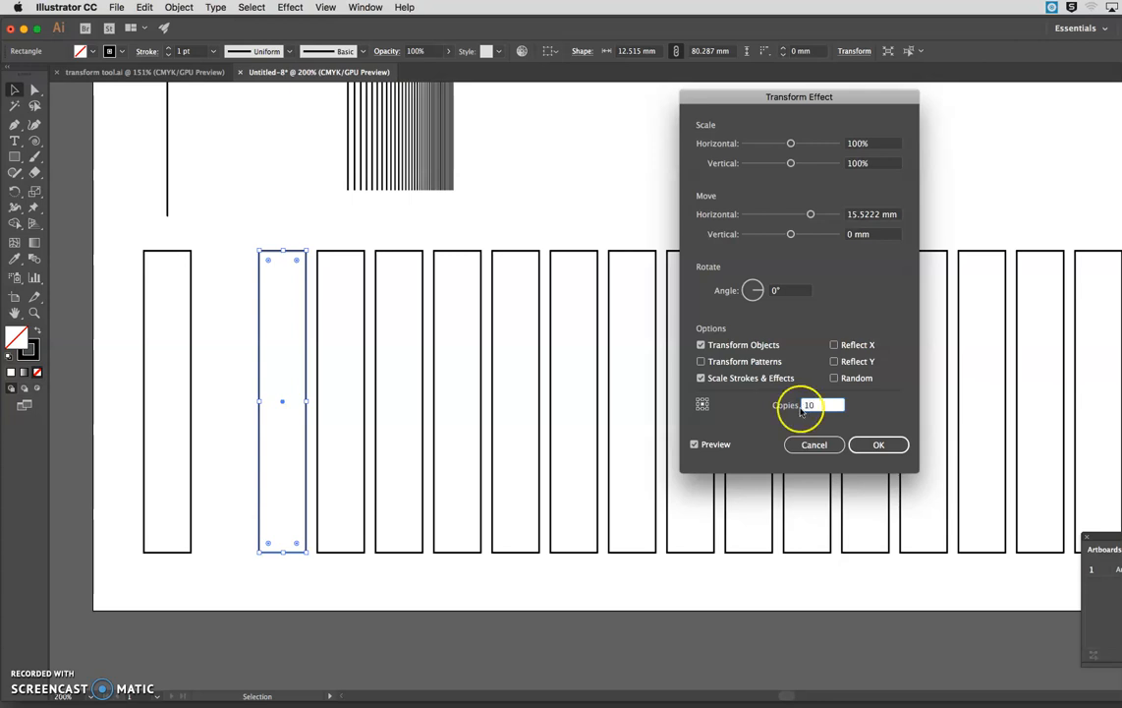
{"action": "left_click", "coordinate": [696, 445]}
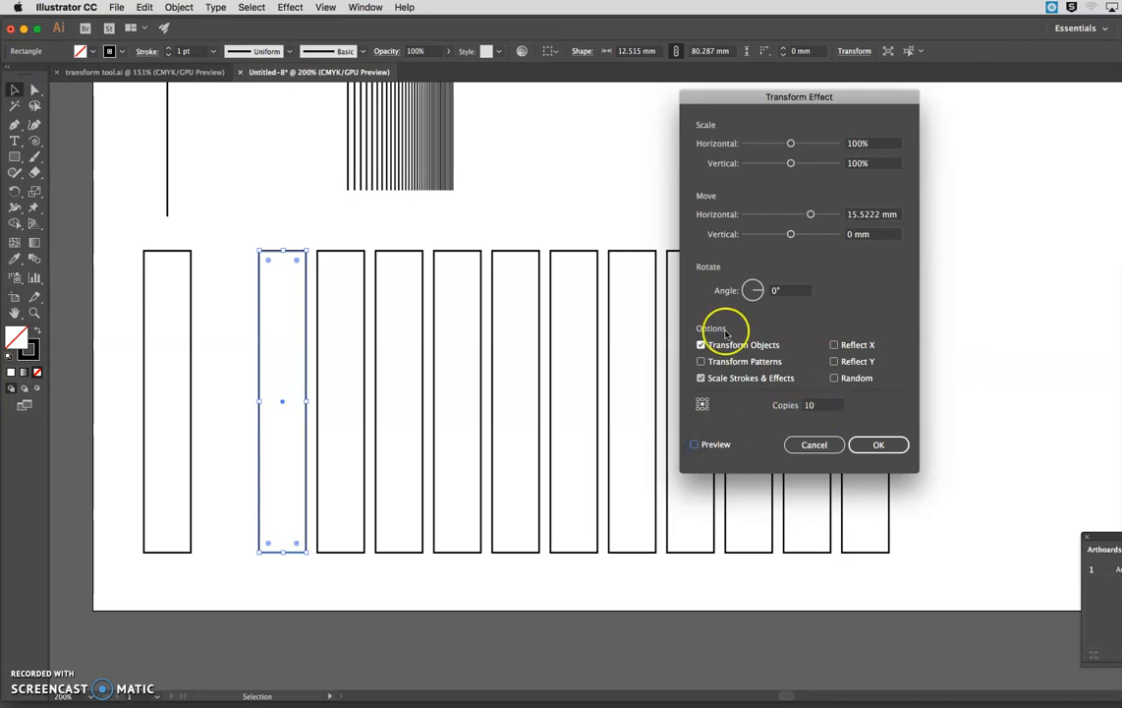
{"action": "left_click_drag", "start_coordinate": [731, 102], "coordinate": [956, 87]}
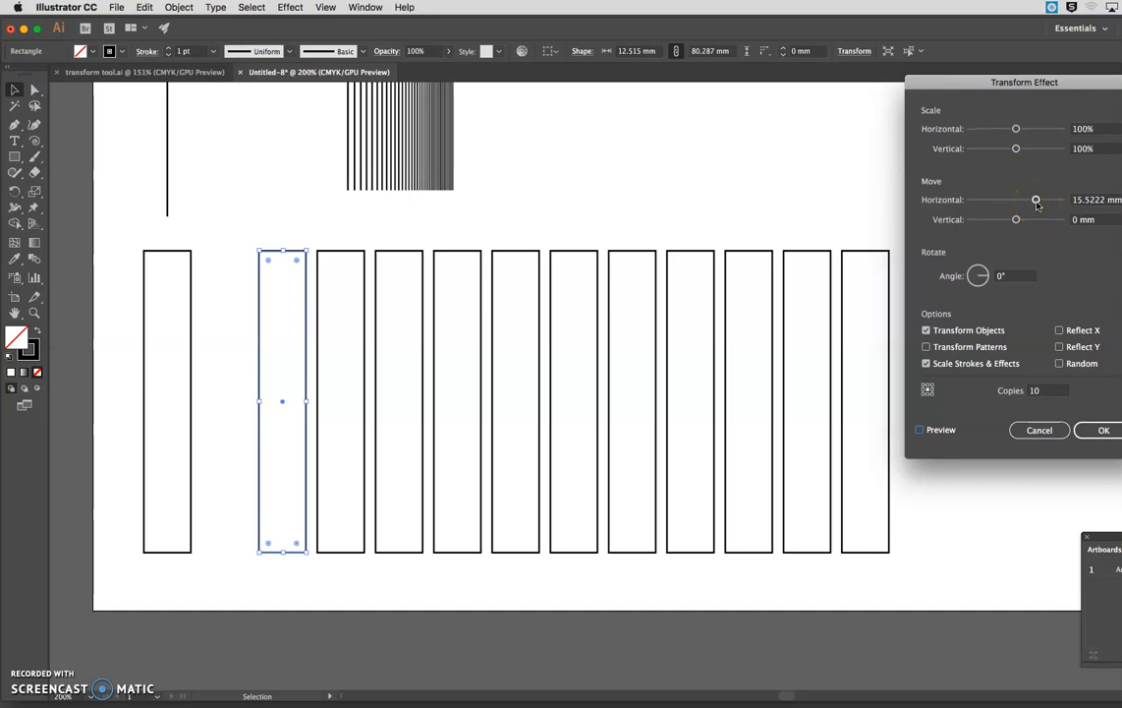
Try horizontal scales of 123% and 73% for the rectangle copies, settle on 67%, and apply the Transform effect
{"action": "left_click_drag", "start_coordinate": [1017, 129], "coordinate": [1020, 129]}
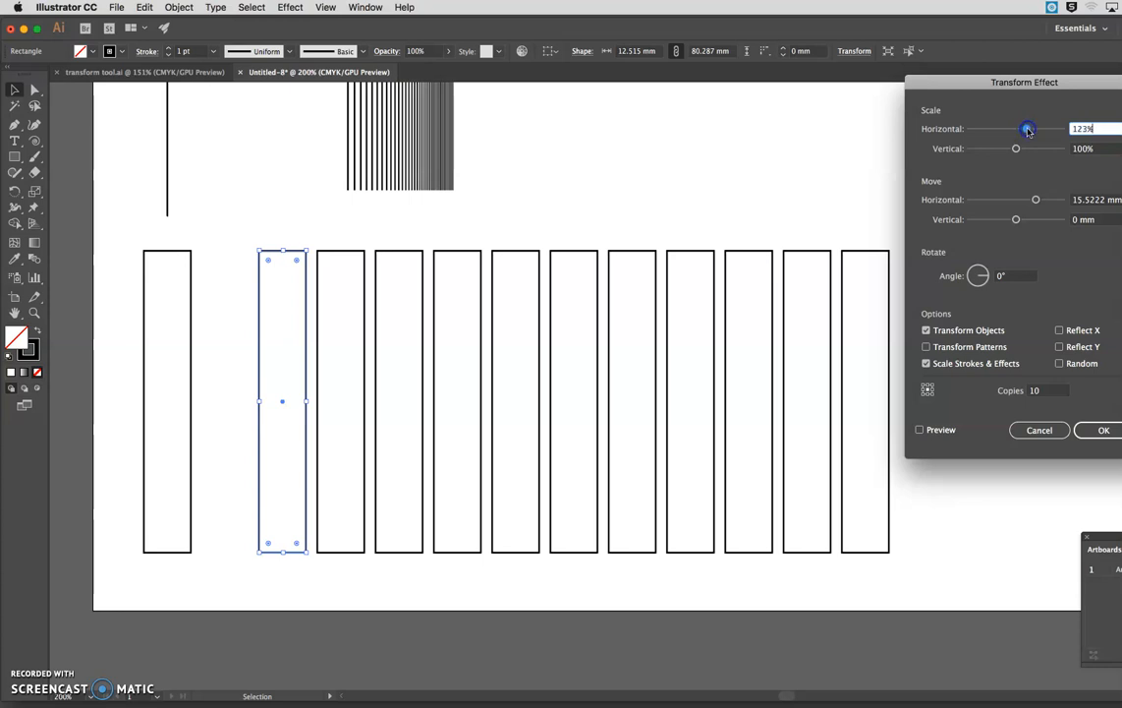
{"action": "left_click", "coordinate": [920, 430]}
{"action": "left_click_drag", "start_coordinate": [1027, 133], "coordinate": [1006, 130]}
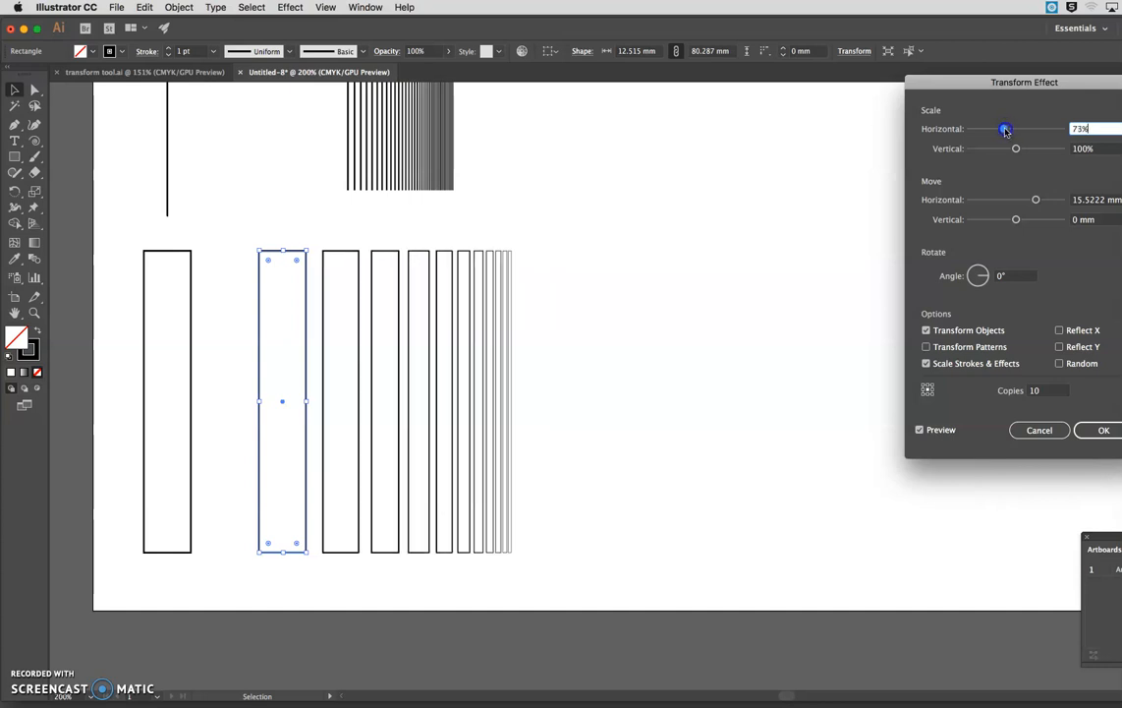
{"action": "mouse_move", "coordinate": [1008, 131]}
{"action": "left_mouse_down"}
{"action": "mouse_move", "coordinate": [1023, 131]}
{"action": "mouse_move", "coordinate": [1000, 129]}
{"action": "left_mouse_up"}
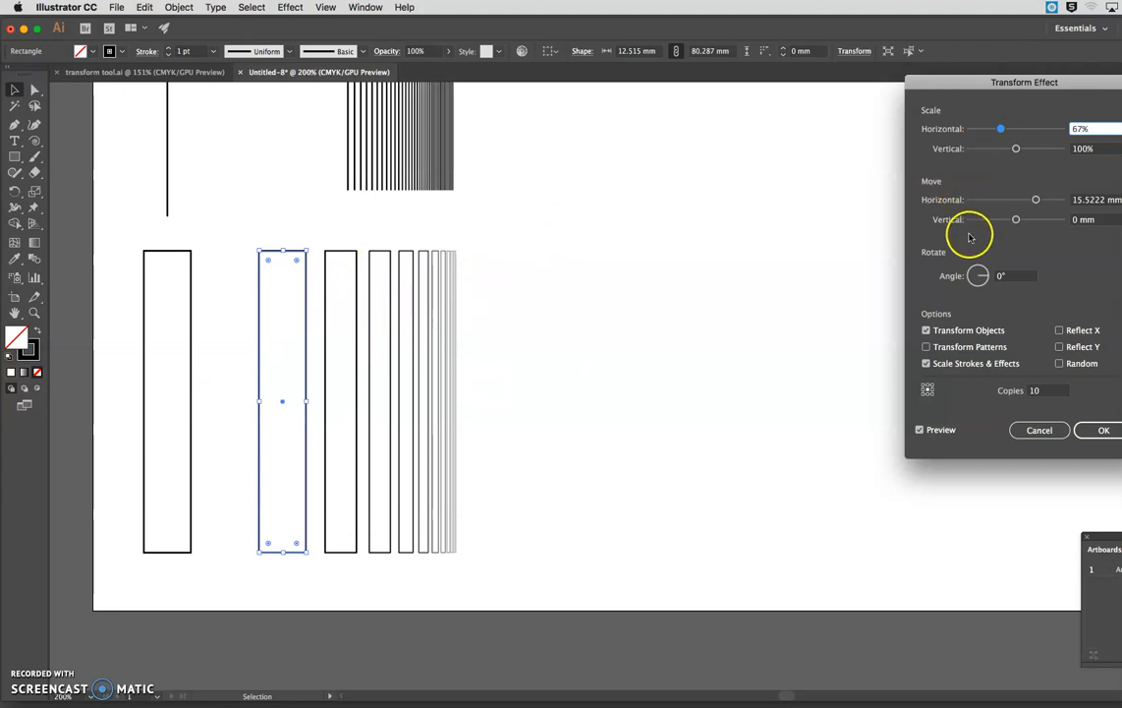
{"action": "left_click", "coordinate": [1099, 429]}
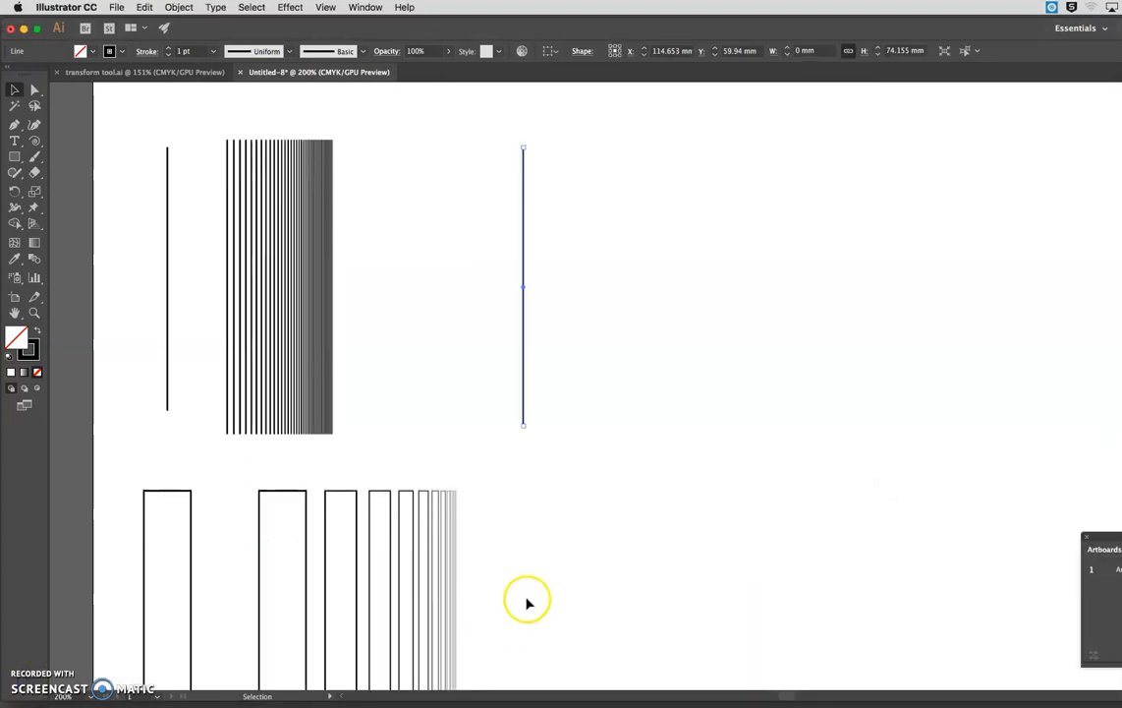
Select the plain vertical line beside the line pattern and start a previewed Transform effect with 40 copies
{"action": "left_click", "coordinate": [528, 423]}
{"action": "left_click", "coordinate": [523, 416]}
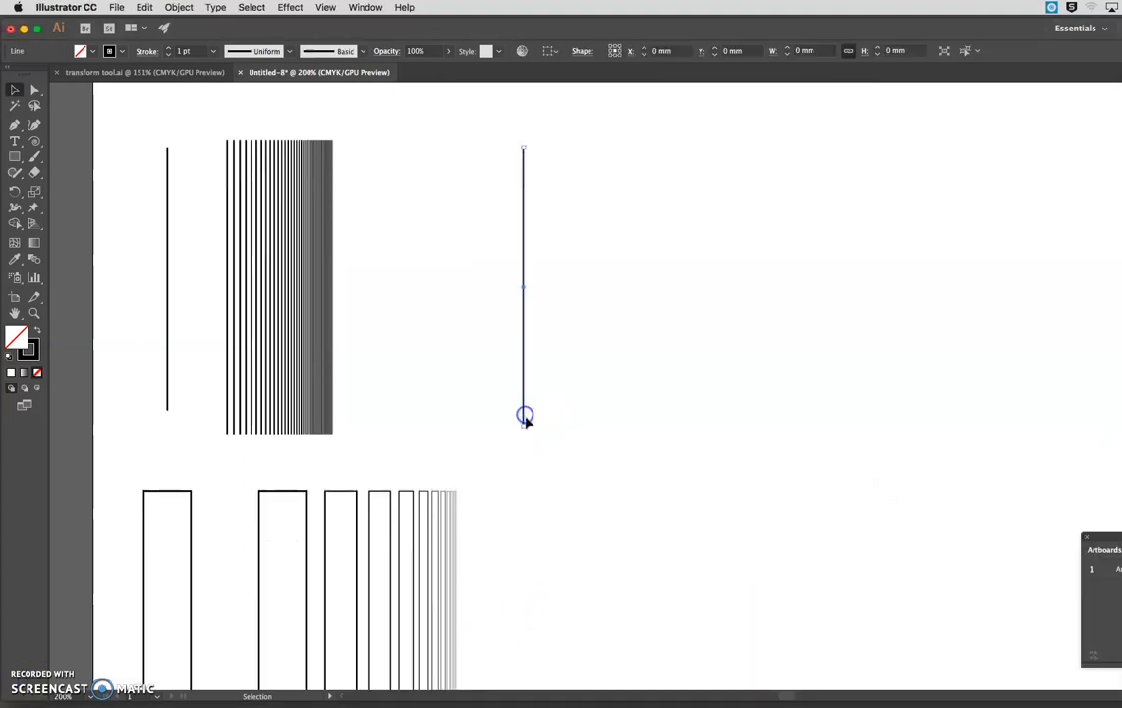
{"action": "left_click", "coordinate": [290, 8]}
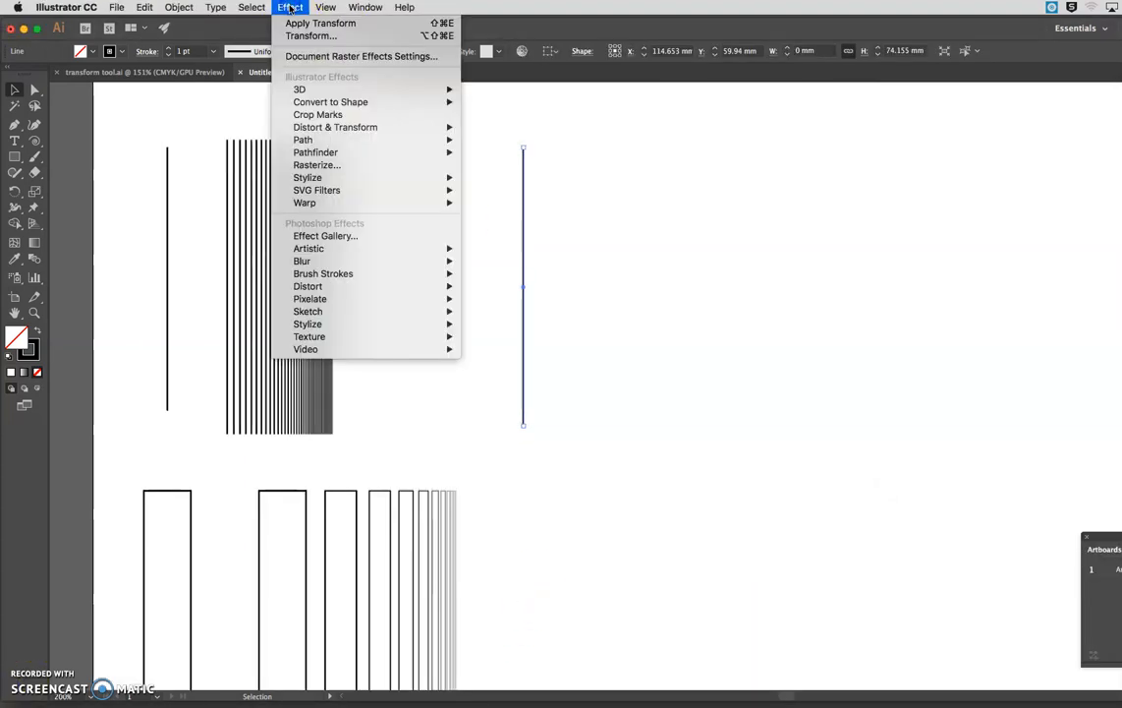
{"action": "left_click", "coordinate": [332, 126]}
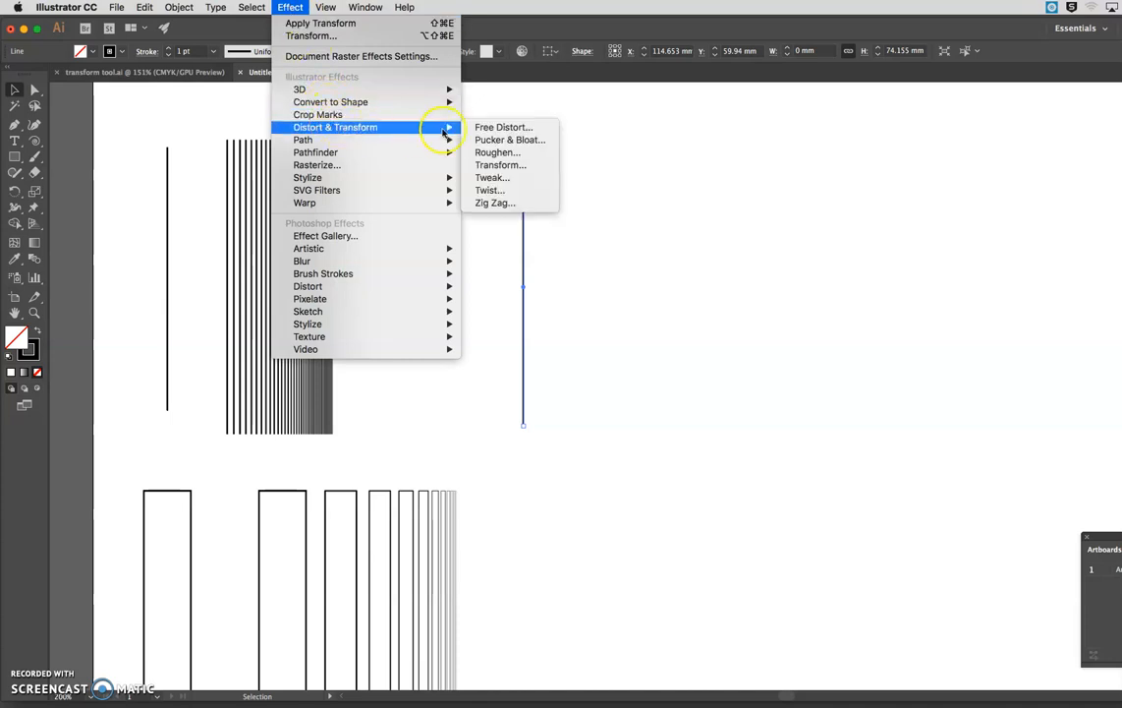
{"action": "left_click", "coordinate": [499, 165]}
{"action": "left_click_drag", "start_coordinate": [950, 96], "coordinate": [807, 93]}
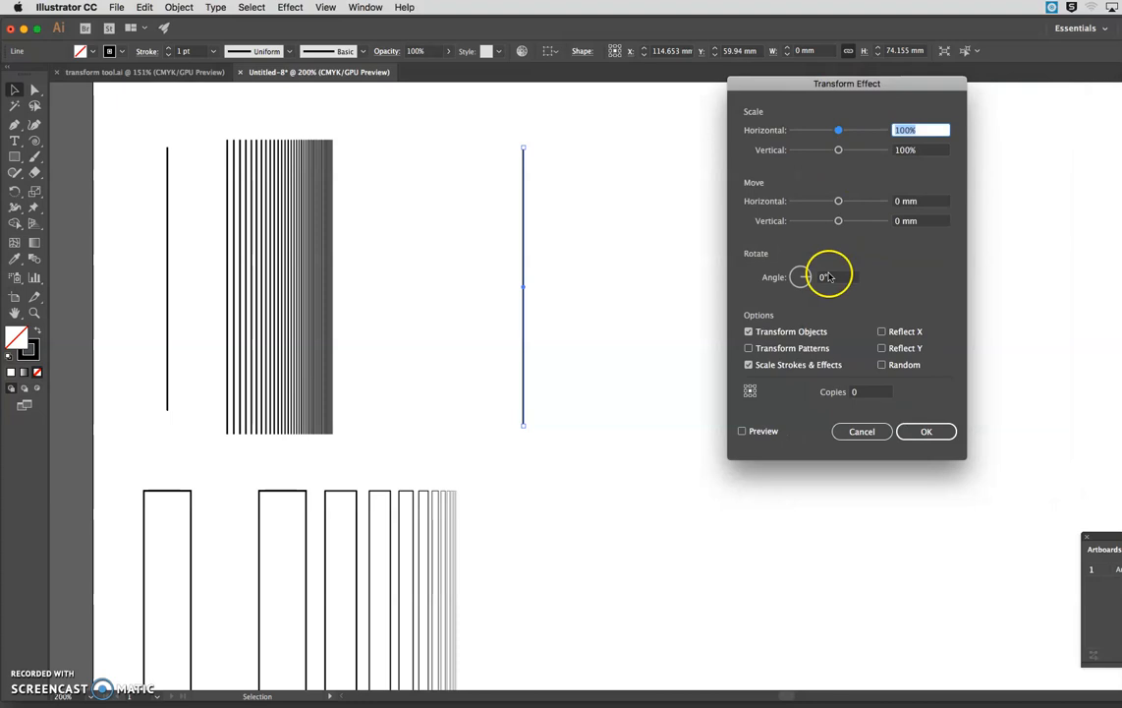
{"action": "left_click", "coordinate": [742, 430]}
{"action": "left_click", "coordinate": [859, 392]}
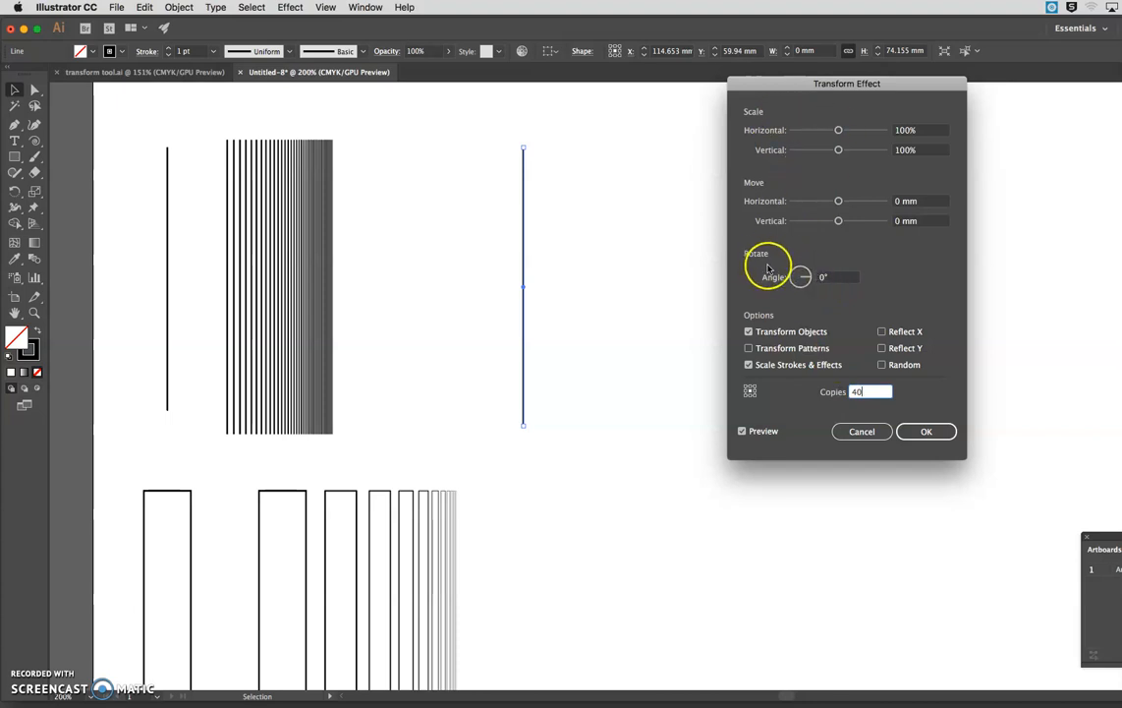
Set the line's Transform effect to 36 copies rotated by 10° each and refresh the preview
{"action": "left_click", "coordinate": [824, 277]}
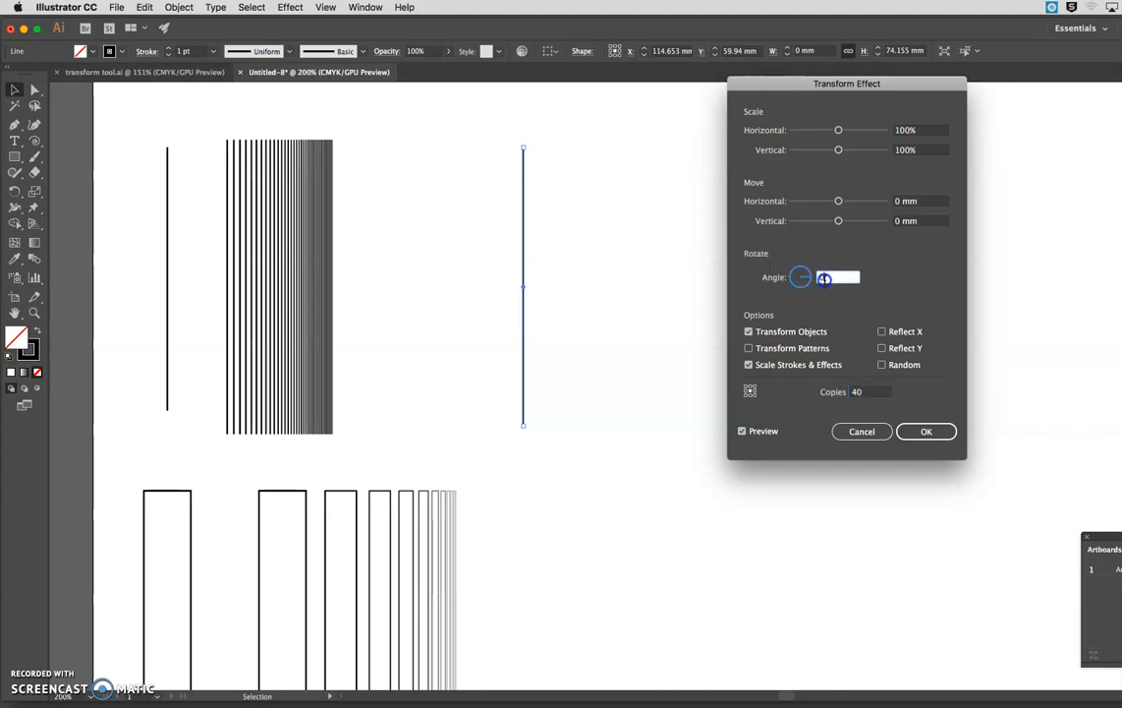
{"action": "left_click", "coordinate": [858, 392]}
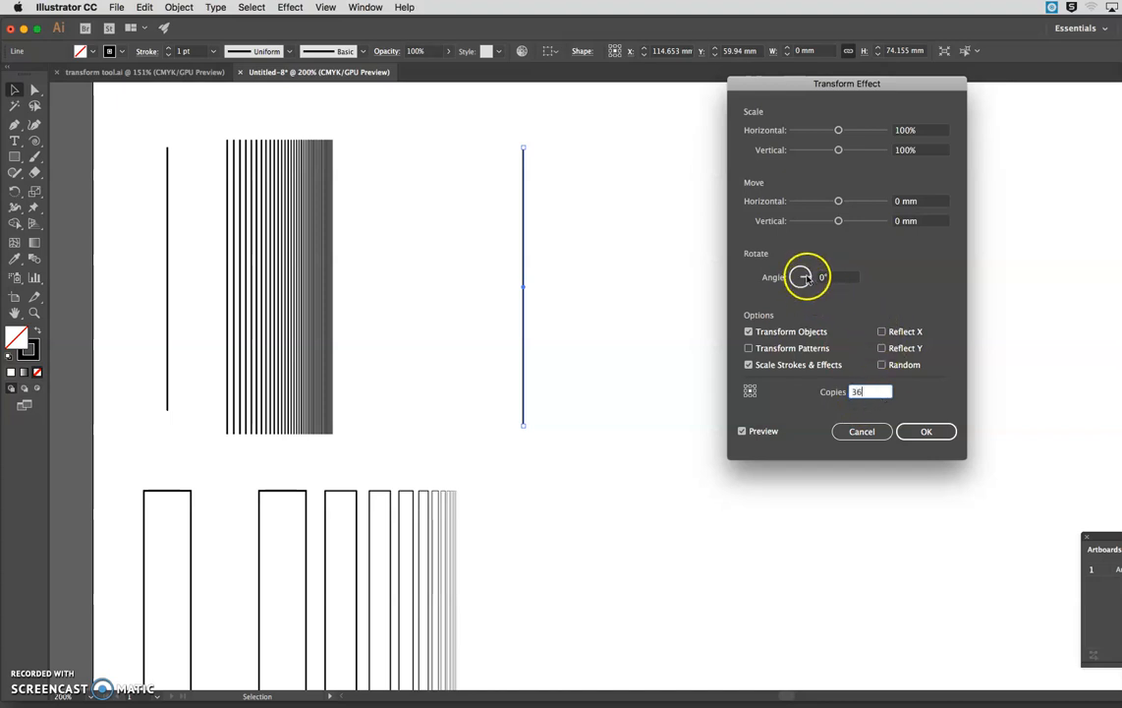
{"action": "left_click", "coordinate": [823, 281]}
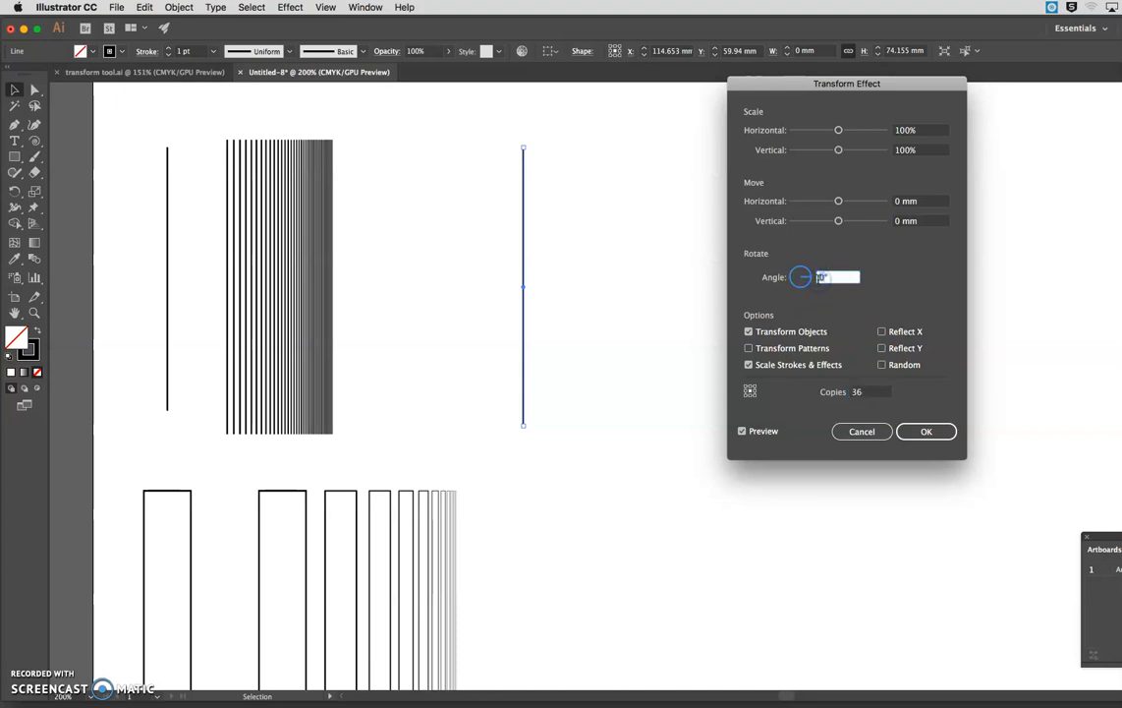
{"action": "left_click", "coordinate": [744, 432]}
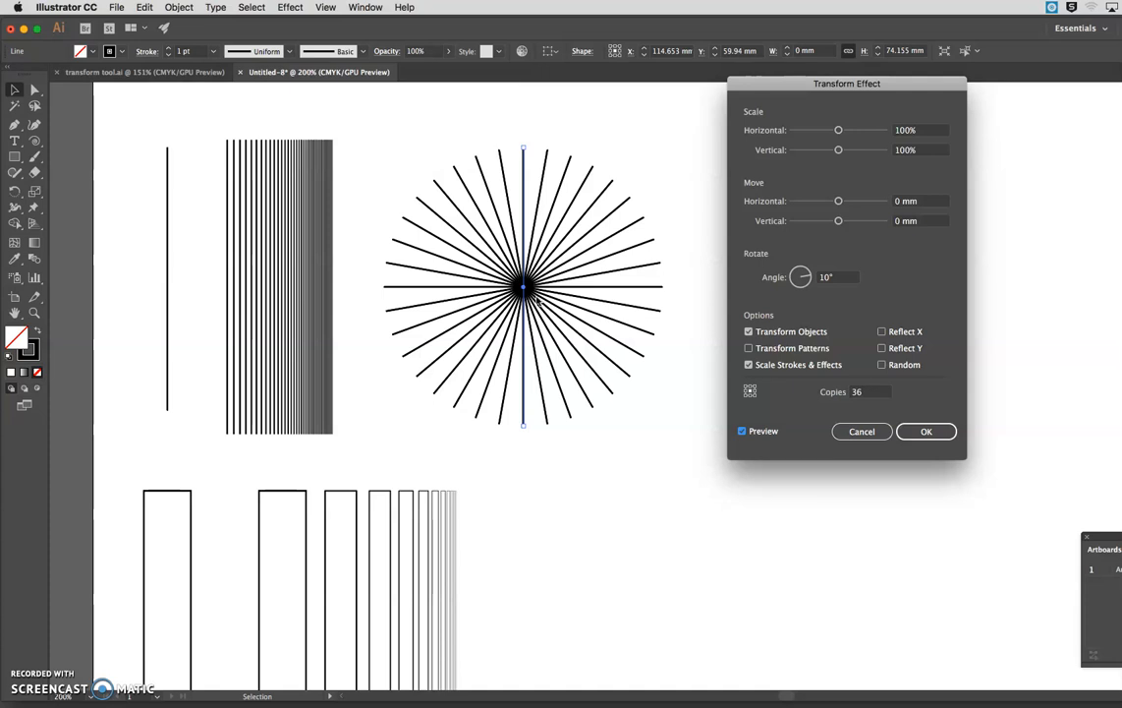
Try rotation angles of 226°, 178° and 224° for the radiating line copies
{"action": "mouse_move", "coordinate": [797, 288]}
{"action": "left_mouse_down"}
{"action": "mouse_move", "coordinate": [797, 277]}
{"action": "mouse_move", "coordinate": [808, 281]}
{"action": "mouse_move", "coordinate": [797, 283]}
{"action": "left_mouse_up"}
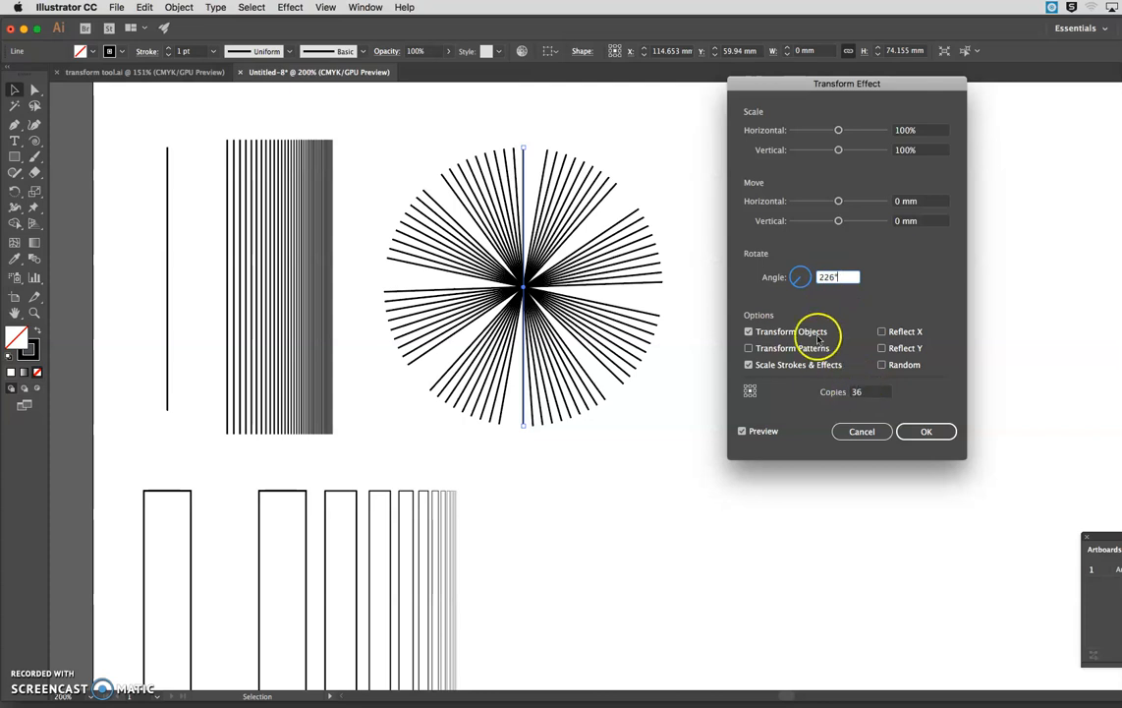
{"action": "left_click_drag", "start_coordinate": [792, 278], "coordinate": [796, 278]}
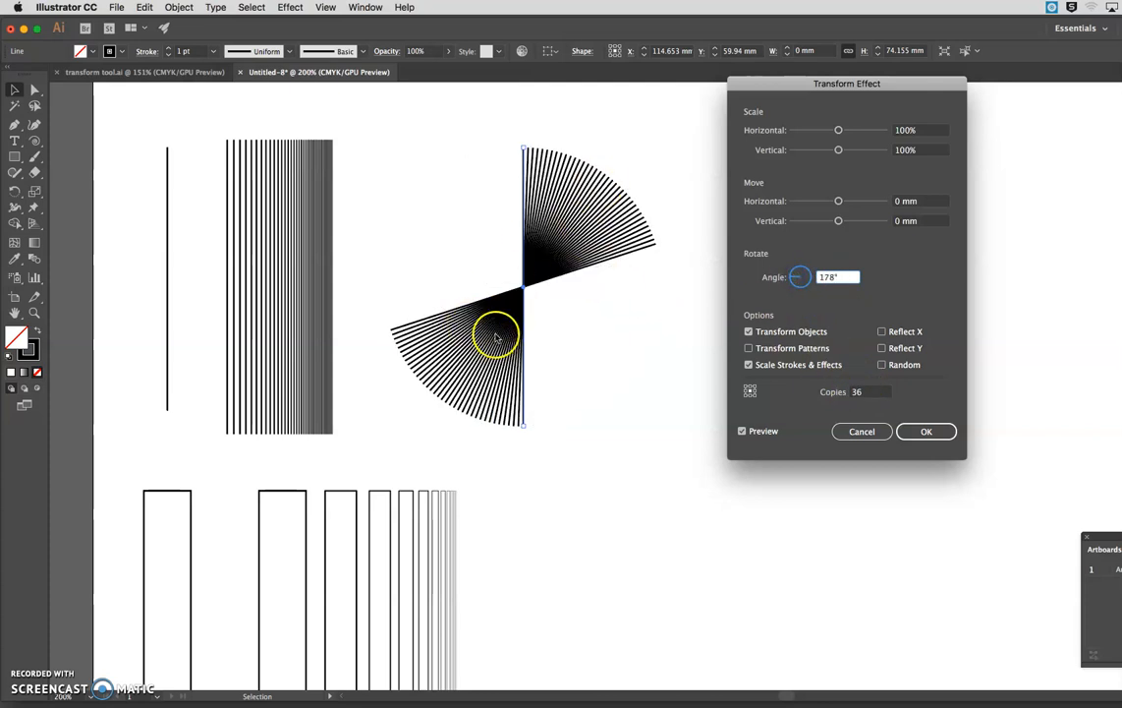
{"action": "left_click_drag", "start_coordinate": [797, 288], "coordinate": [797, 285]}
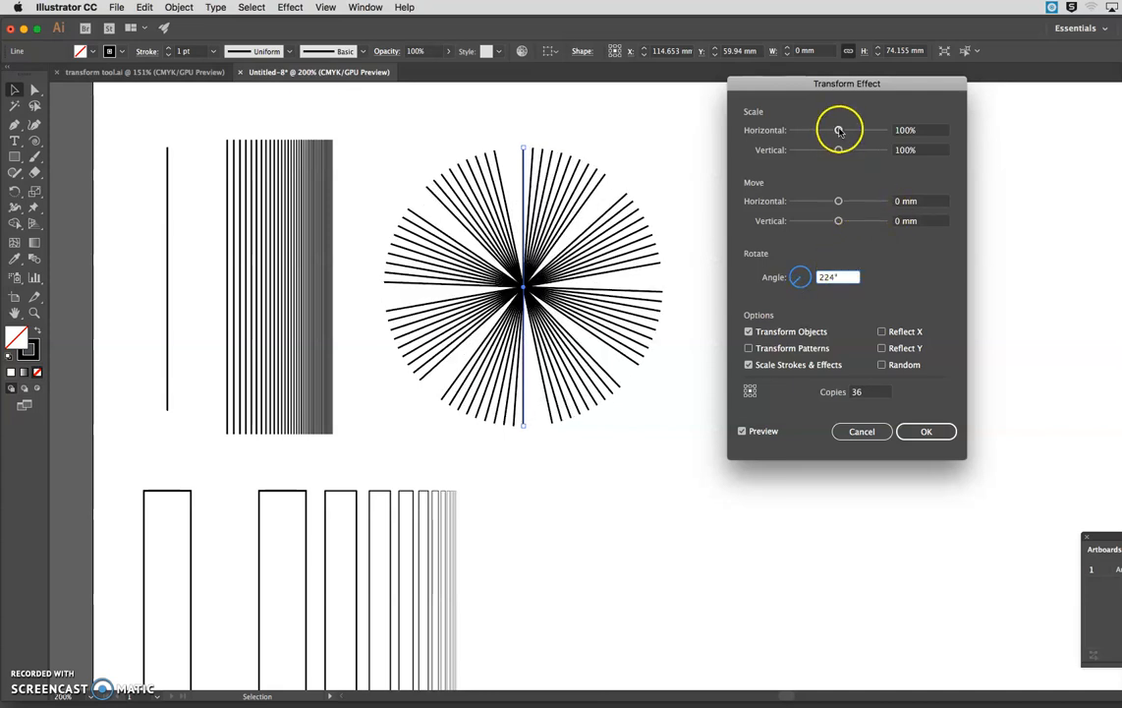
Scale the rotated line copies to 104% horizontally and 91% vertically, and try a small horizontal move before resetting it to 0 mm
{"action": "left_click_drag", "start_coordinate": [840, 131], "coordinate": [841, 132]}
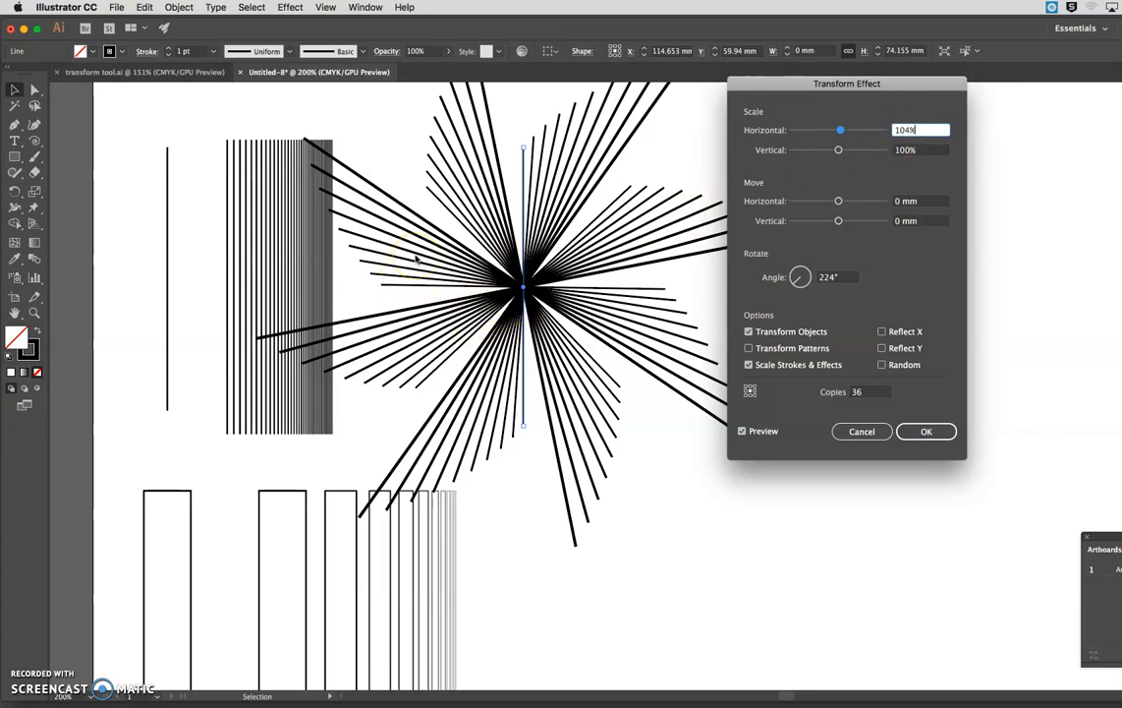
{"action": "left_click_drag", "start_coordinate": [839, 149], "coordinate": [836, 152]}
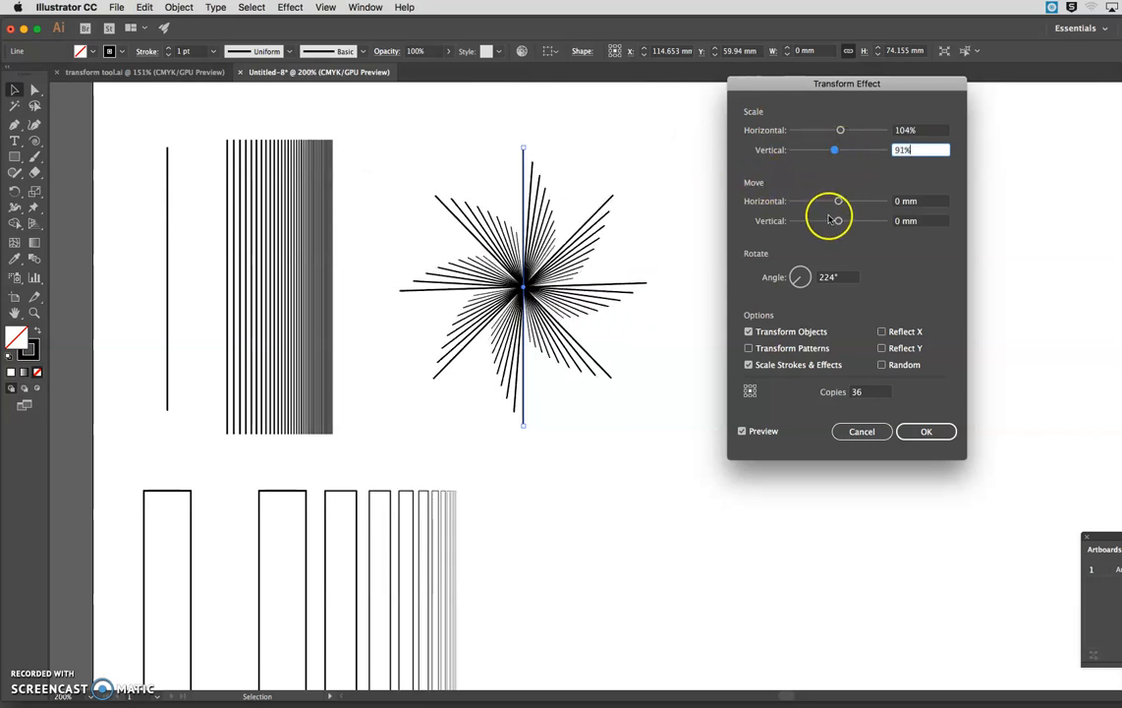
{"action": "mouse_move", "coordinate": [839, 202]}
{"action": "left_mouse_down"}
{"action": "mouse_move", "coordinate": [859, 202]}
{"action": "mouse_move", "coordinate": [841, 201]}
{"action": "left_mouse_up"}
{"action": "left_click", "coordinate": [896, 201]}
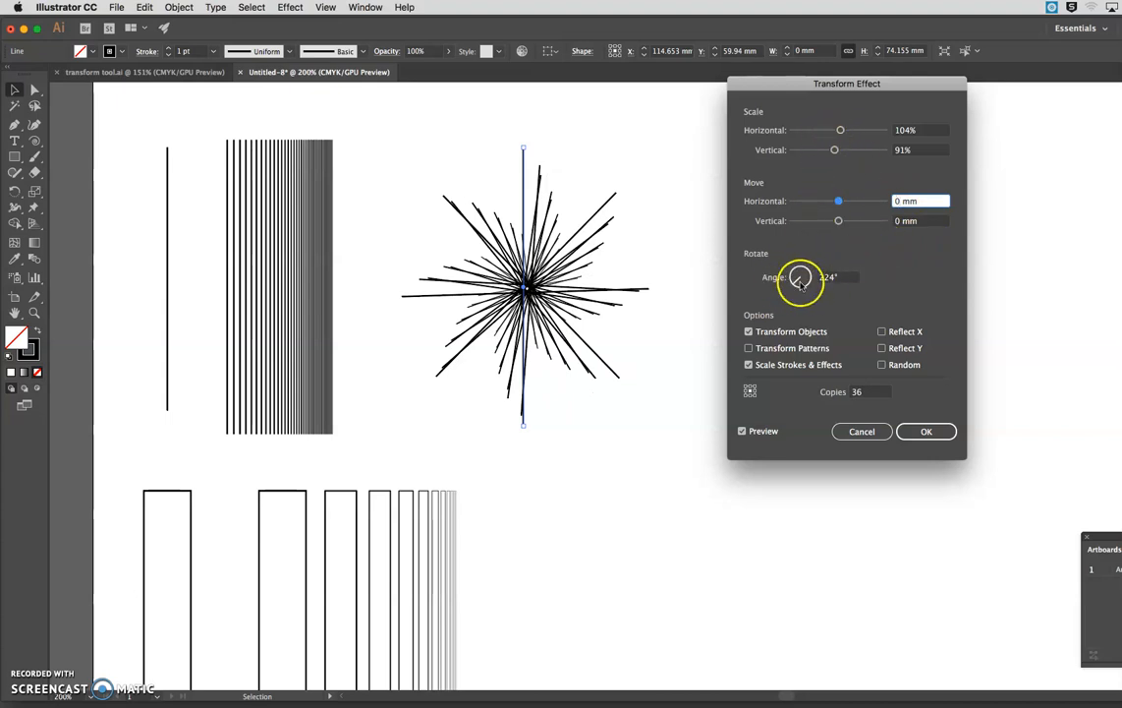
{"action": "left_click", "coordinate": [837, 201]}
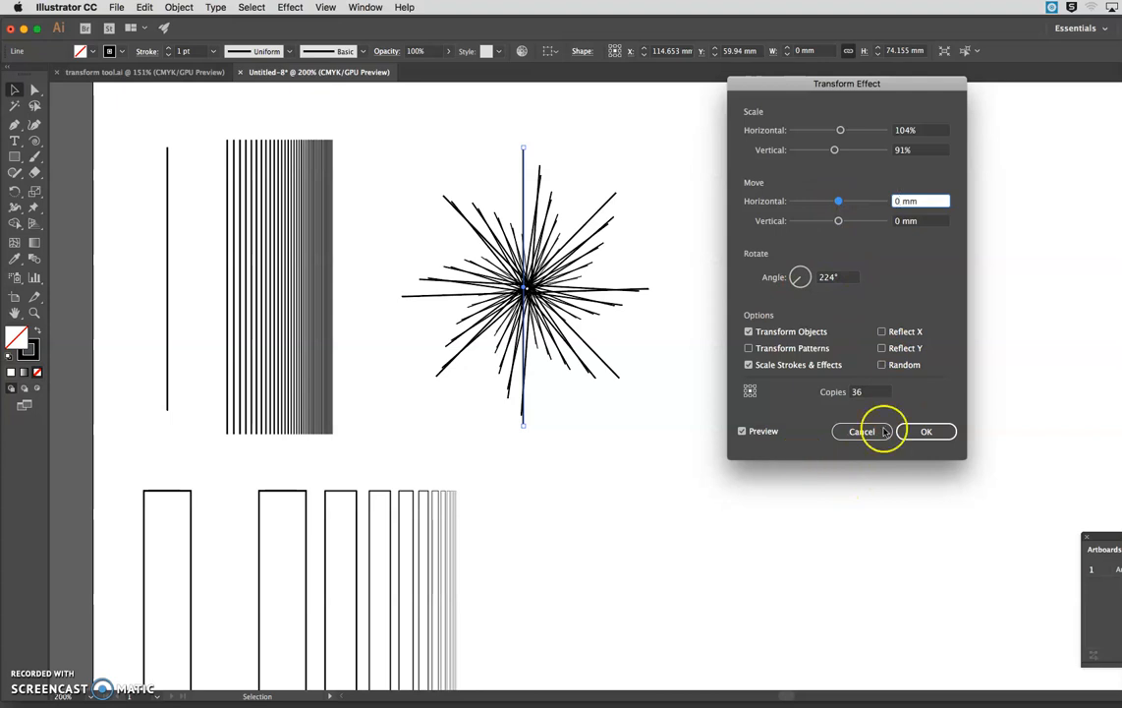
Try a 14.8167 mm horizontal move with horizontal scales of 141% and 131%, cancel the Transform effect and deselect the line
{"action": "left_click", "coordinate": [857, 201]}
{"action": "left_click", "coordinate": [862, 131]}
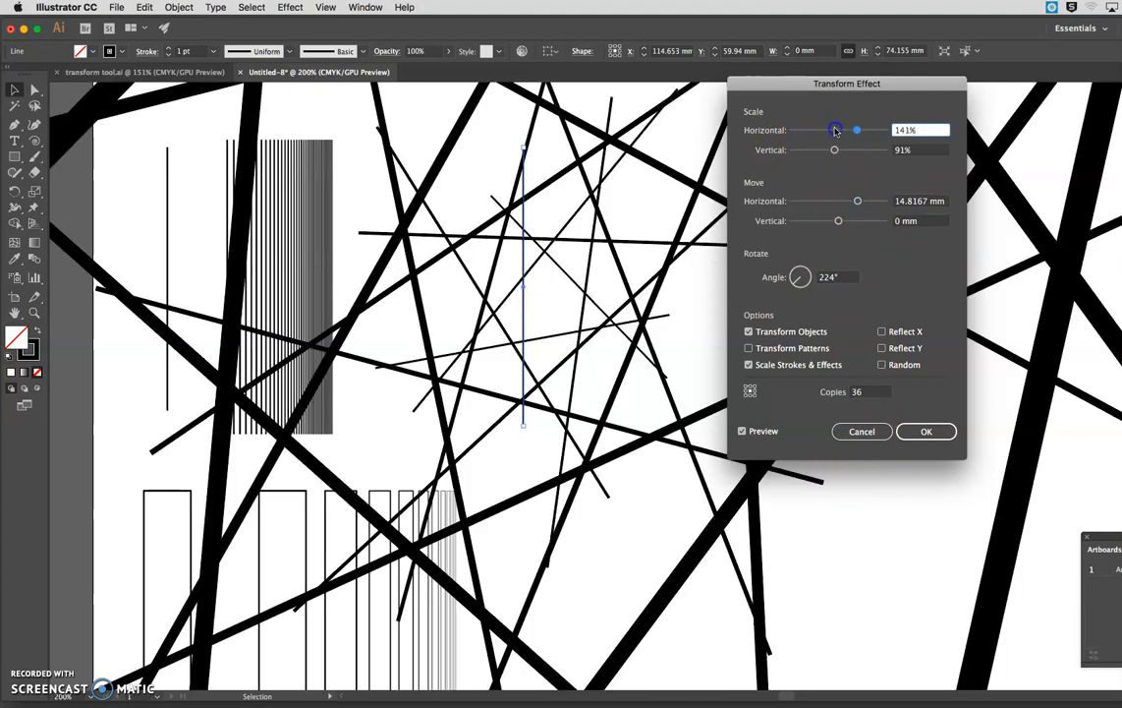
{"action": "left_click", "coordinate": [842, 132]}
{"action": "left_click_drag", "start_coordinate": [842, 131], "coordinate": [846, 133]}
{"action": "mouse_move", "coordinate": [837, 132]}
{"action": "left_mouse_down"}
{"action": "mouse_move", "coordinate": [720, 114]}
{"action": "mouse_move", "coordinate": [858, 136]}
{"action": "left_mouse_up"}
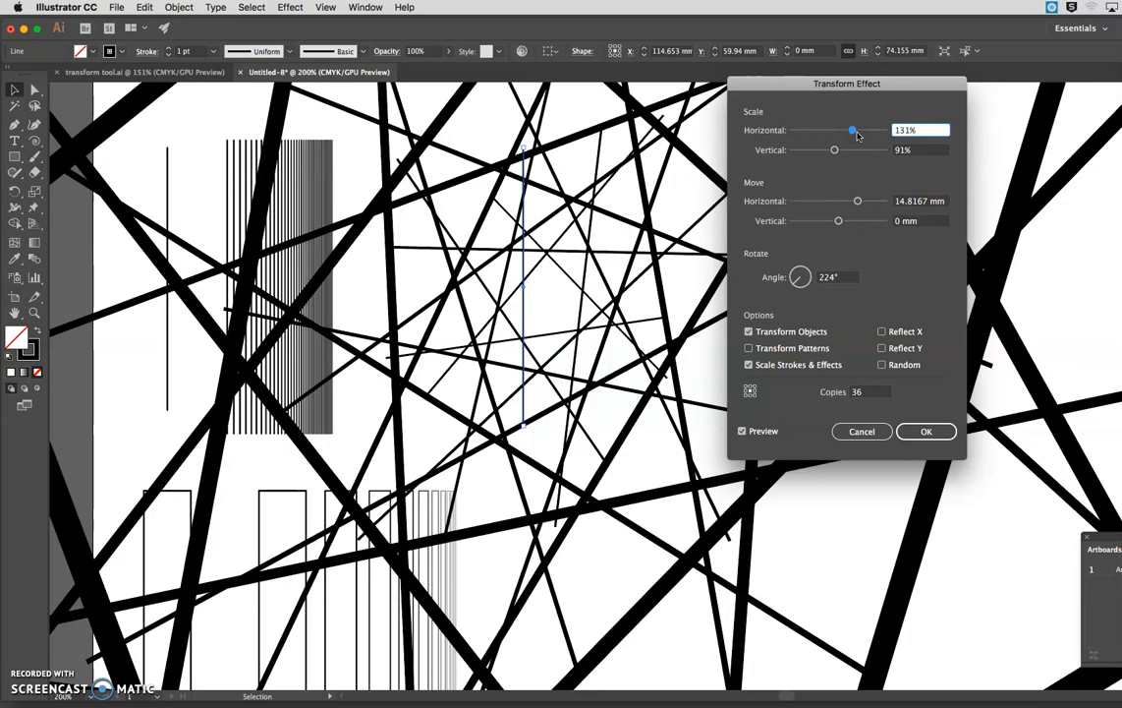
{"action": "left_click", "coordinate": [865, 431]}
{"action": "left_click", "coordinate": [622, 389]}
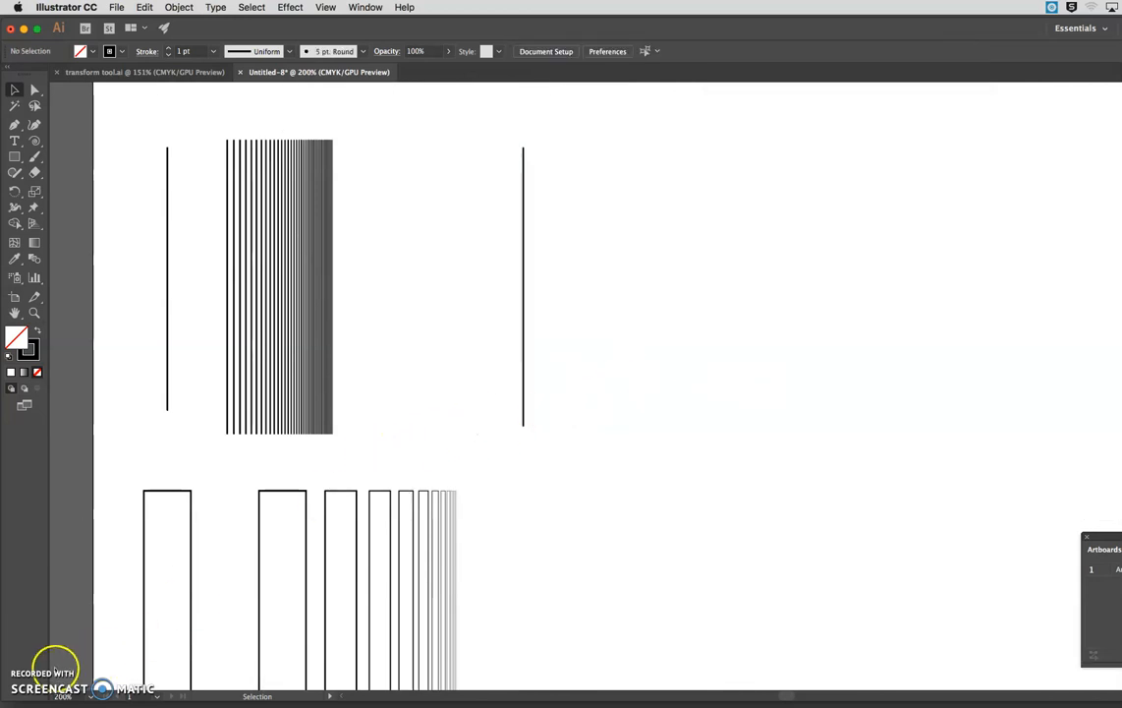
Undo the last change to bring back the star-like pattern of rotated line copies and select its source line
{"action": "key", "text": "super+z"}
{"action": "left_click", "coordinate": [588, 587]}
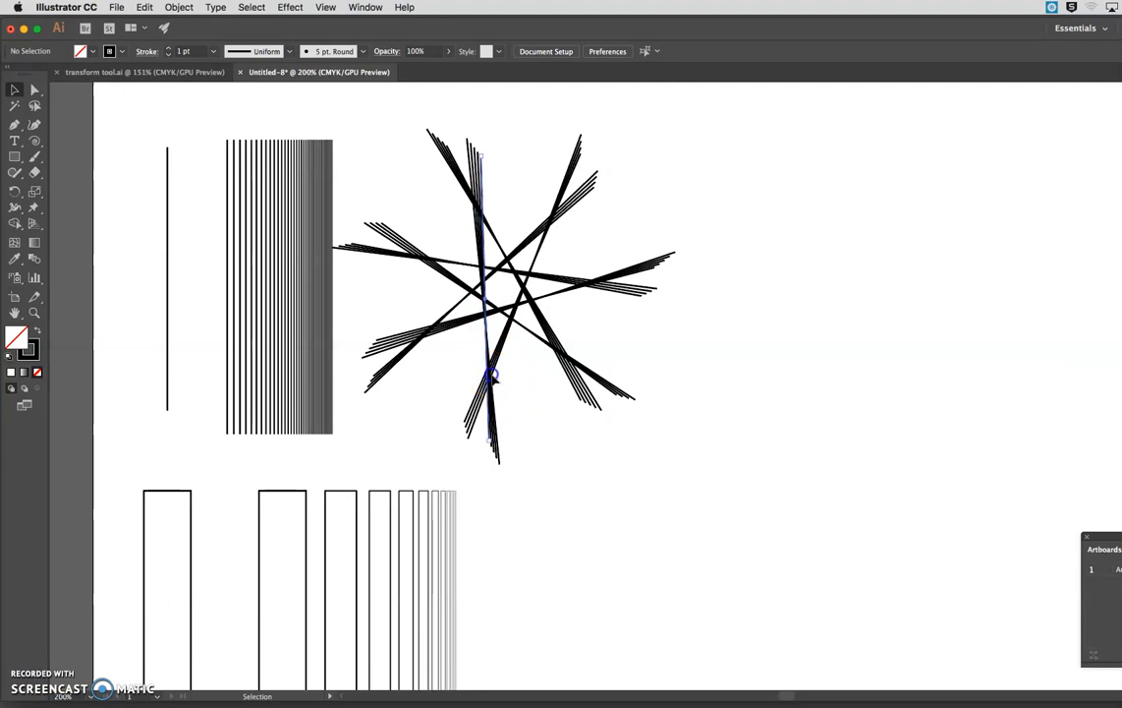
{"action": "left_click", "coordinate": [491, 375]}
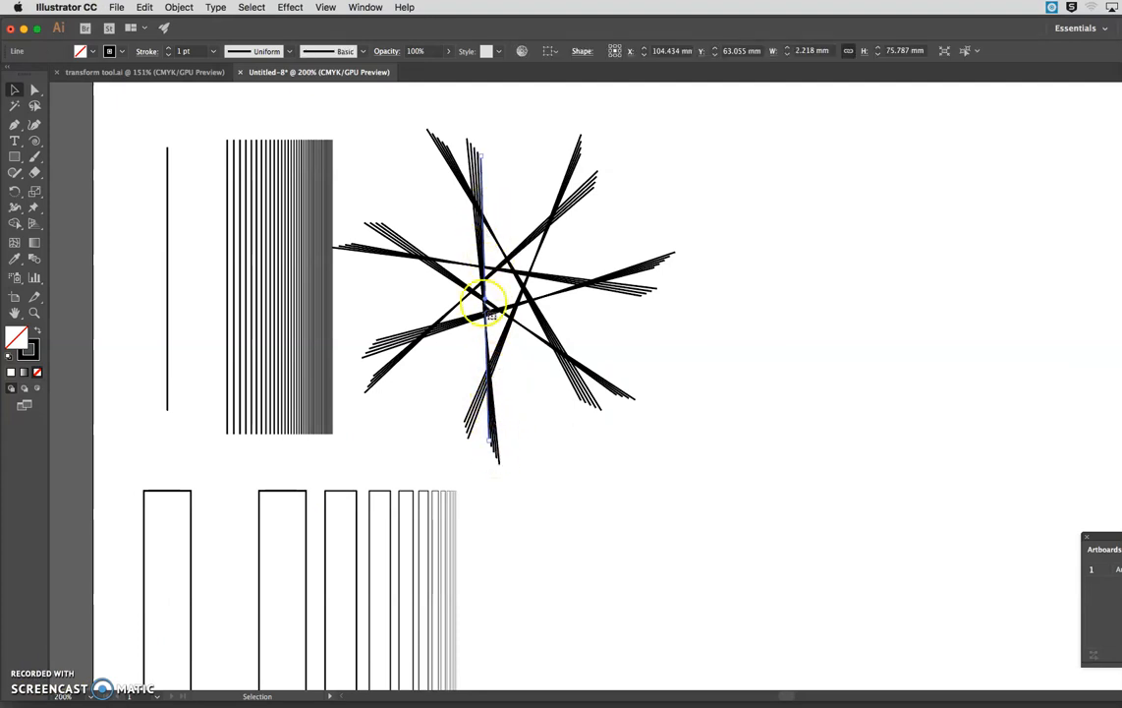
Show the Appearance panel for the selected line and place it beside the star pattern
{"action": "left_click", "coordinate": [375, 8]}
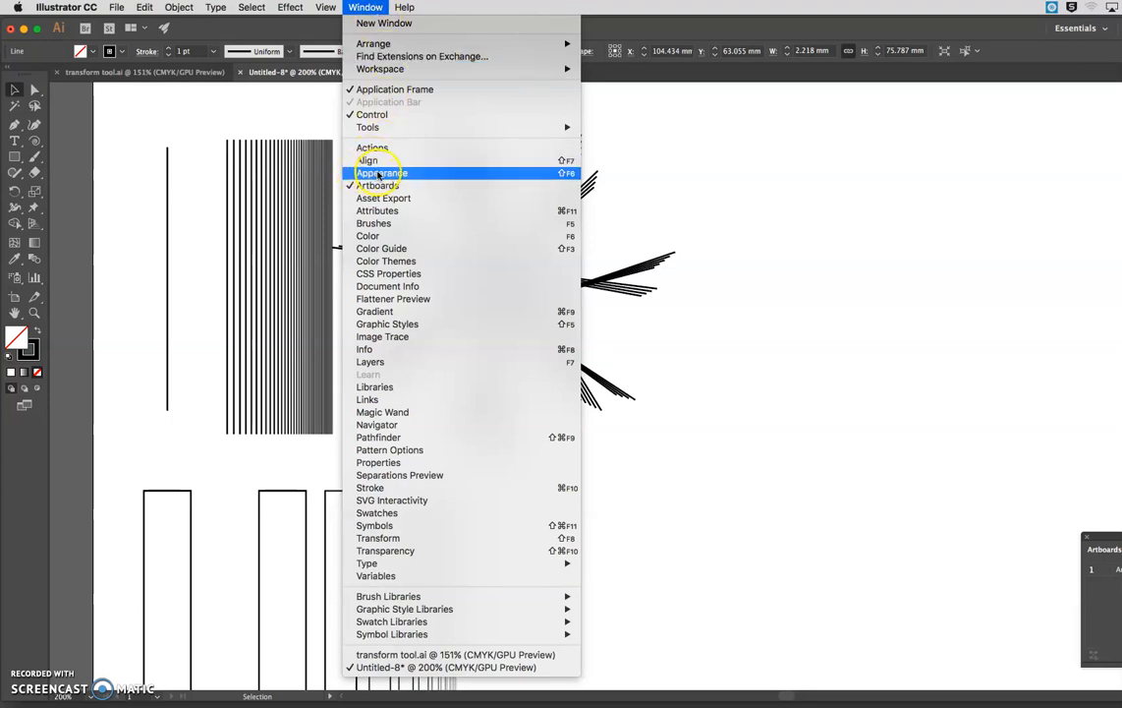
{"action": "left_click", "coordinate": [439, 173]}
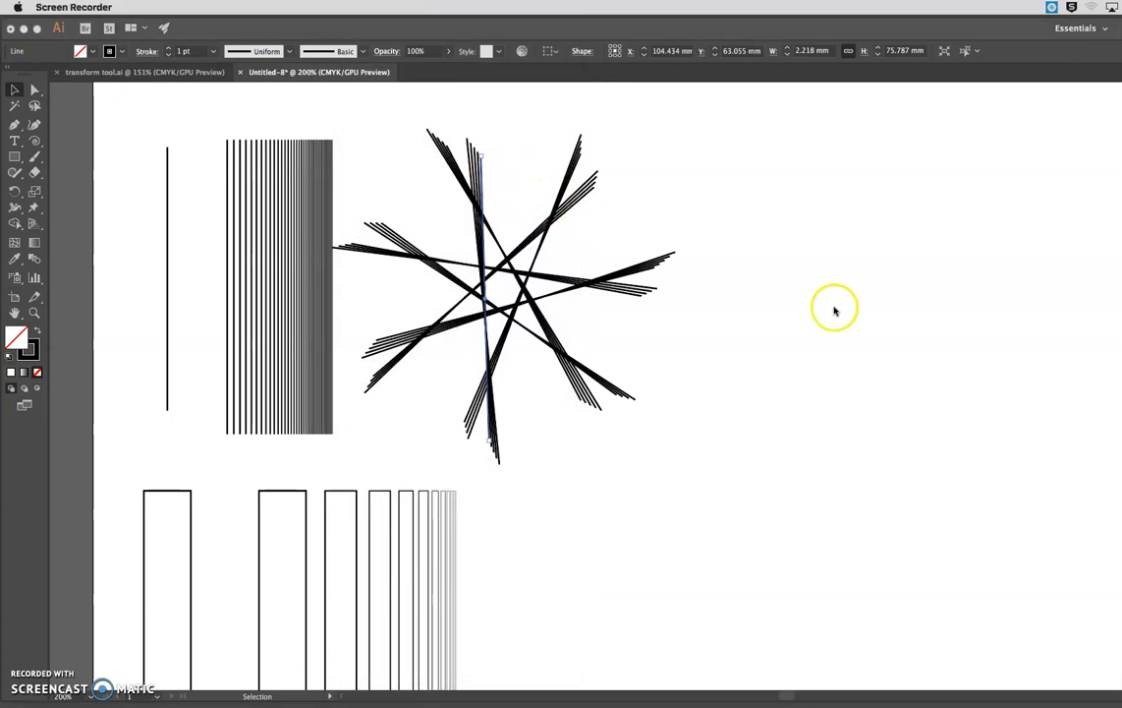
{"action": "left_click", "coordinate": [742, 339]}
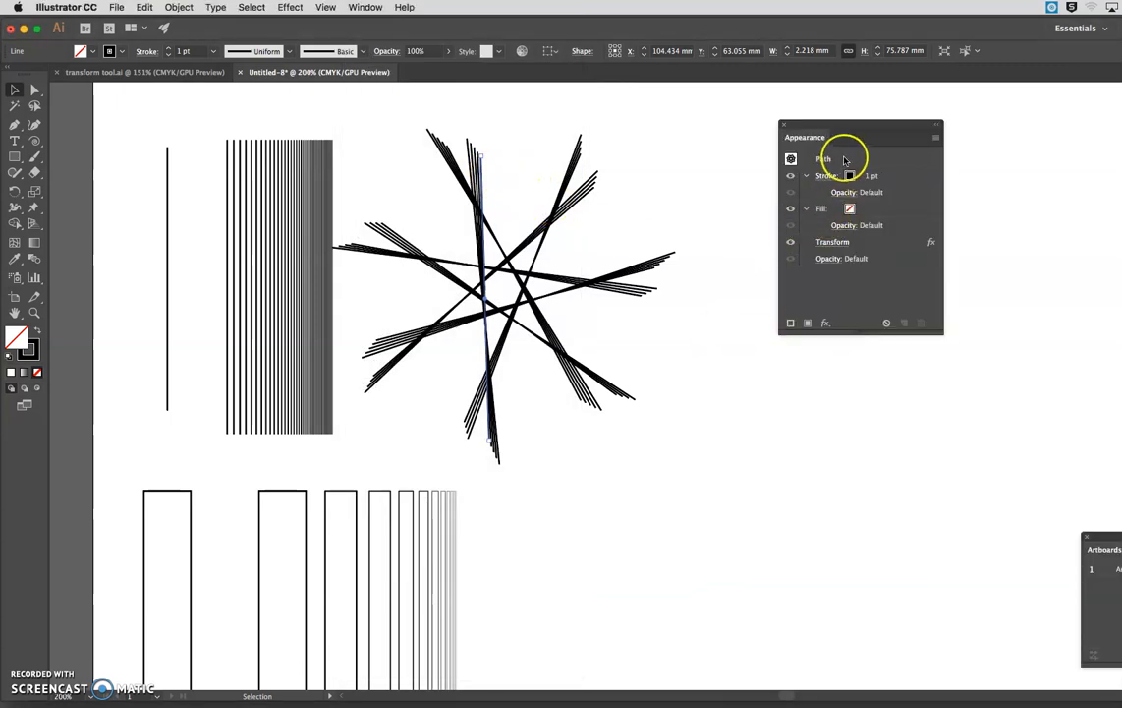
{"action": "left_click_drag", "start_coordinate": [853, 124], "coordinate": [840, 121]}
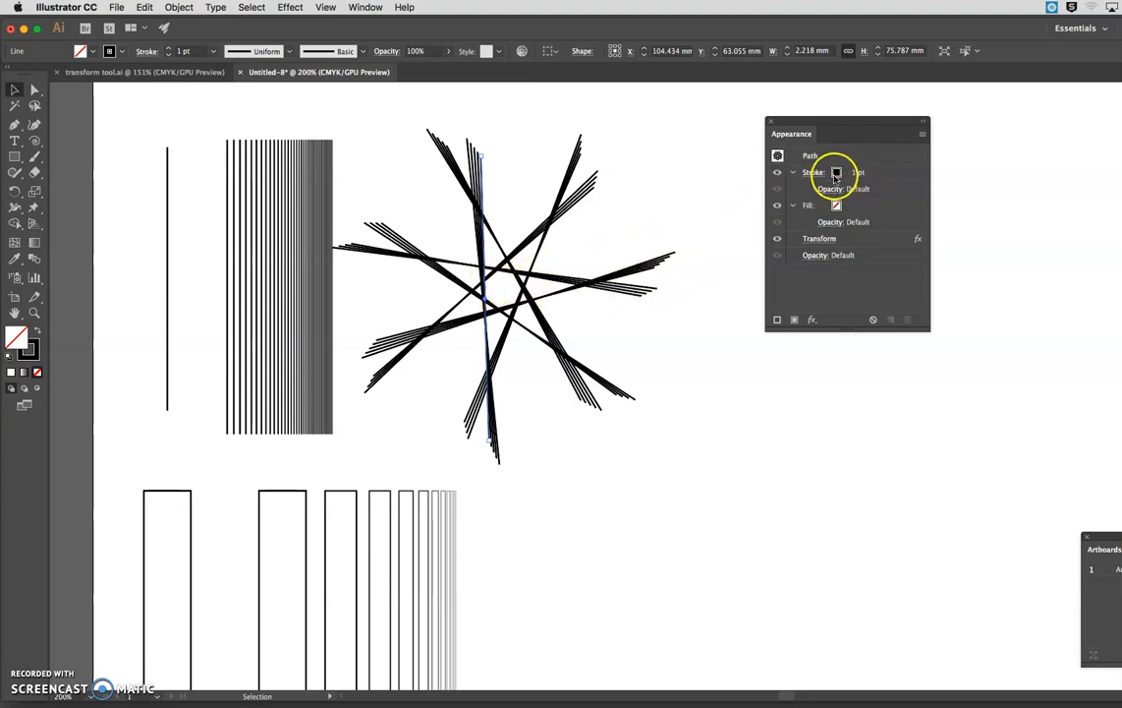
{"action": "left_click", "coordinate": [832, 190]}
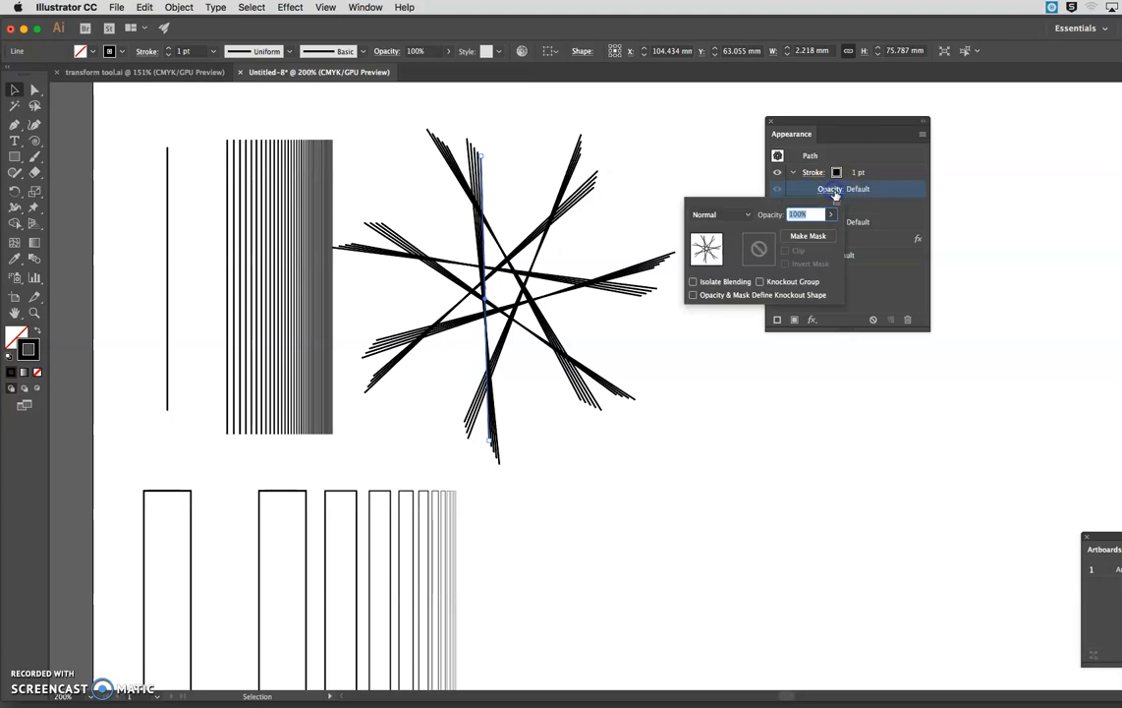
{"action": "left_click", "coordinate": [904, 172]}
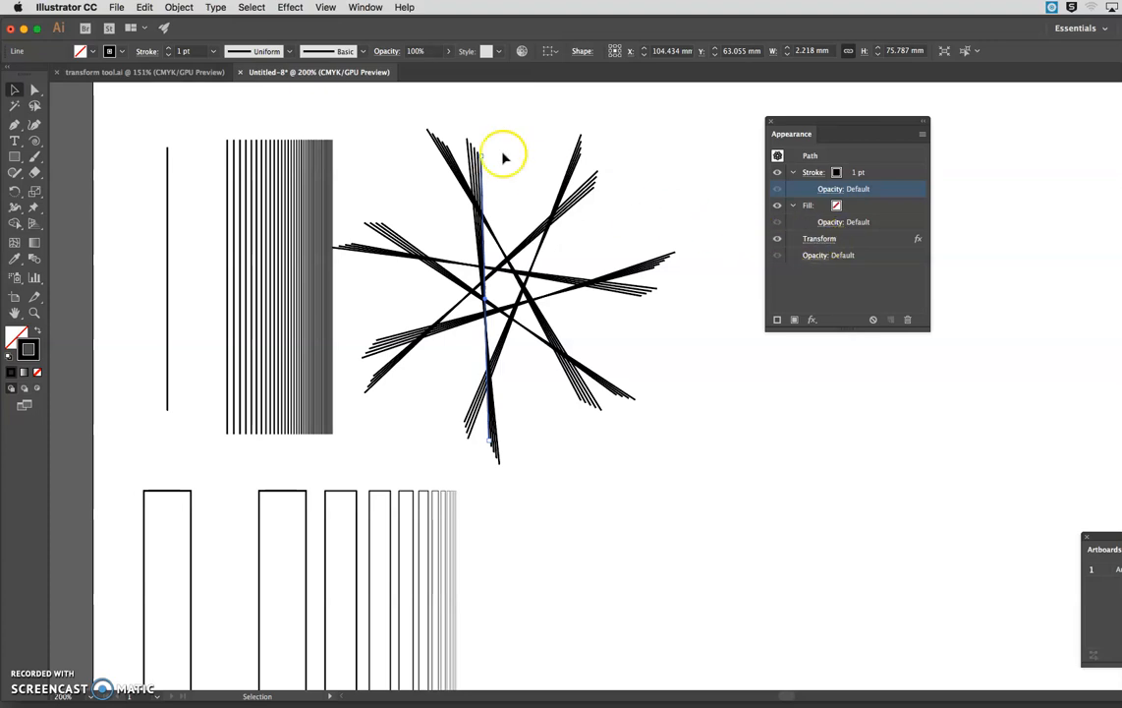
{"action": "left_click", "coordinate": [288, 8]}
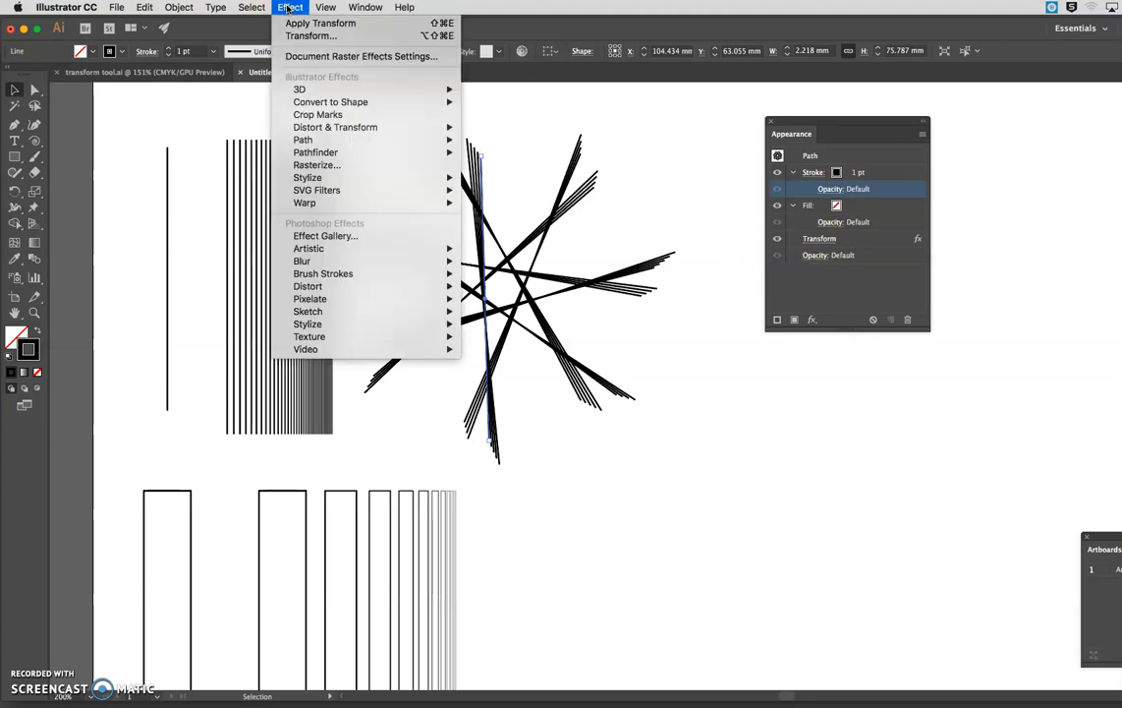
{"action": "mouse_move", "coordinate": [393, 127]}
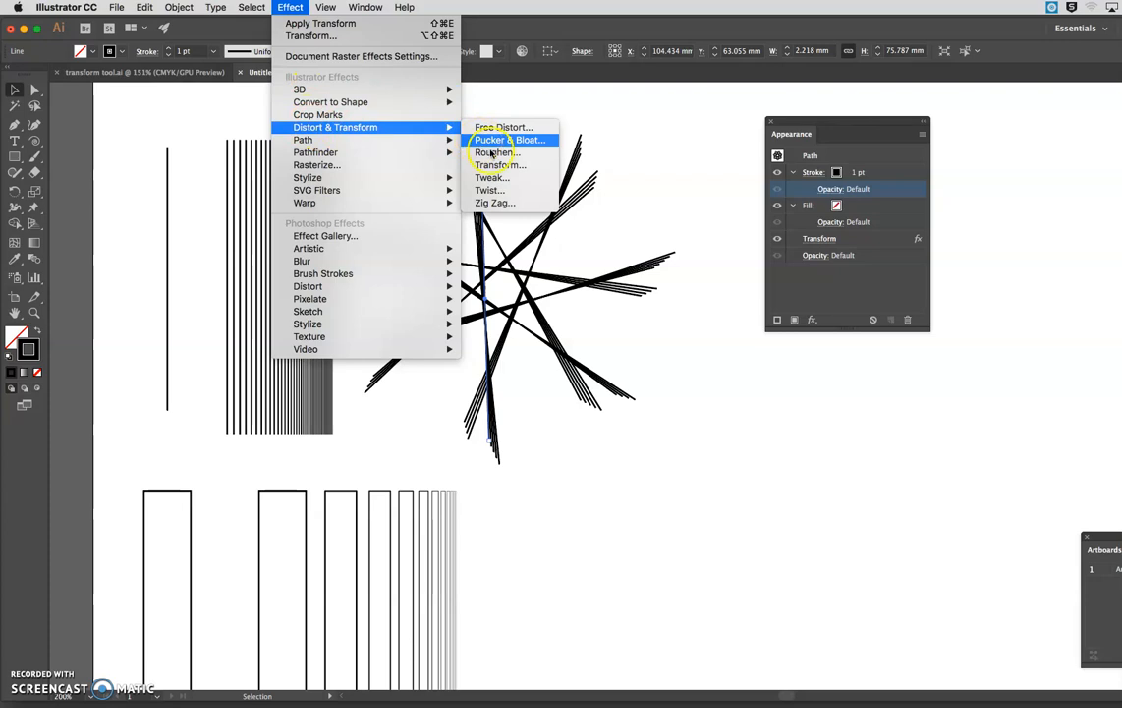
{"action": "left_click", "coordinate": [676, 190]}
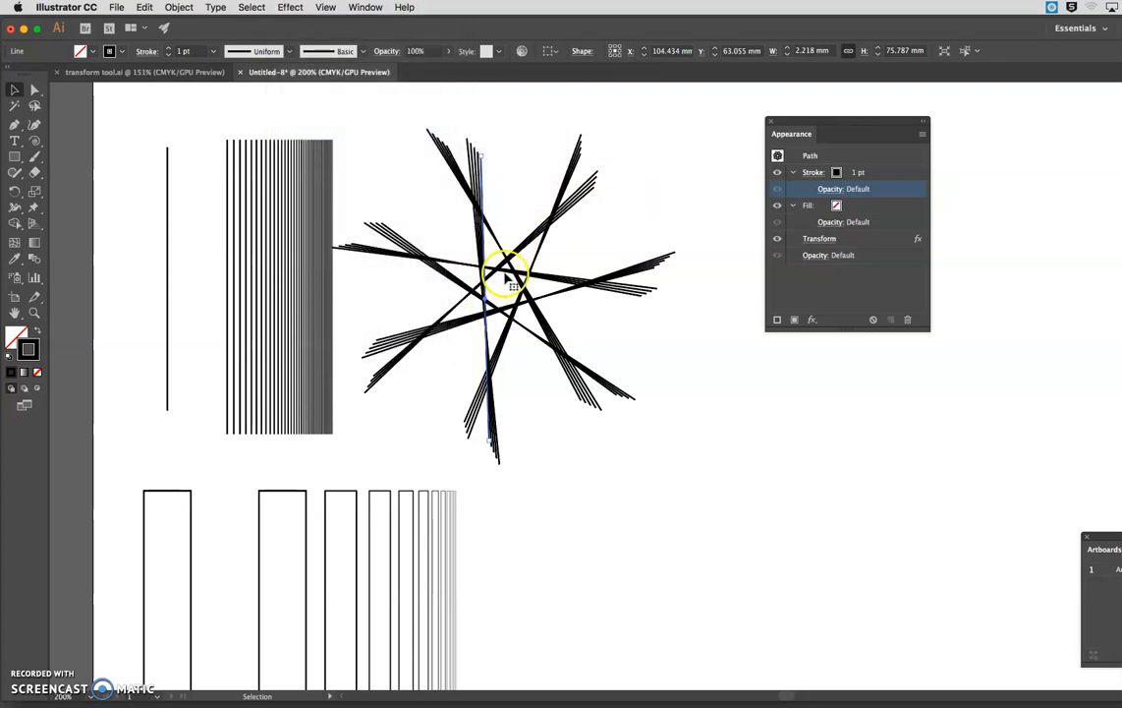
Open the star pattern's applied Transform effect for editing
{"action": "left_click", "coordinate": [828, 239]}
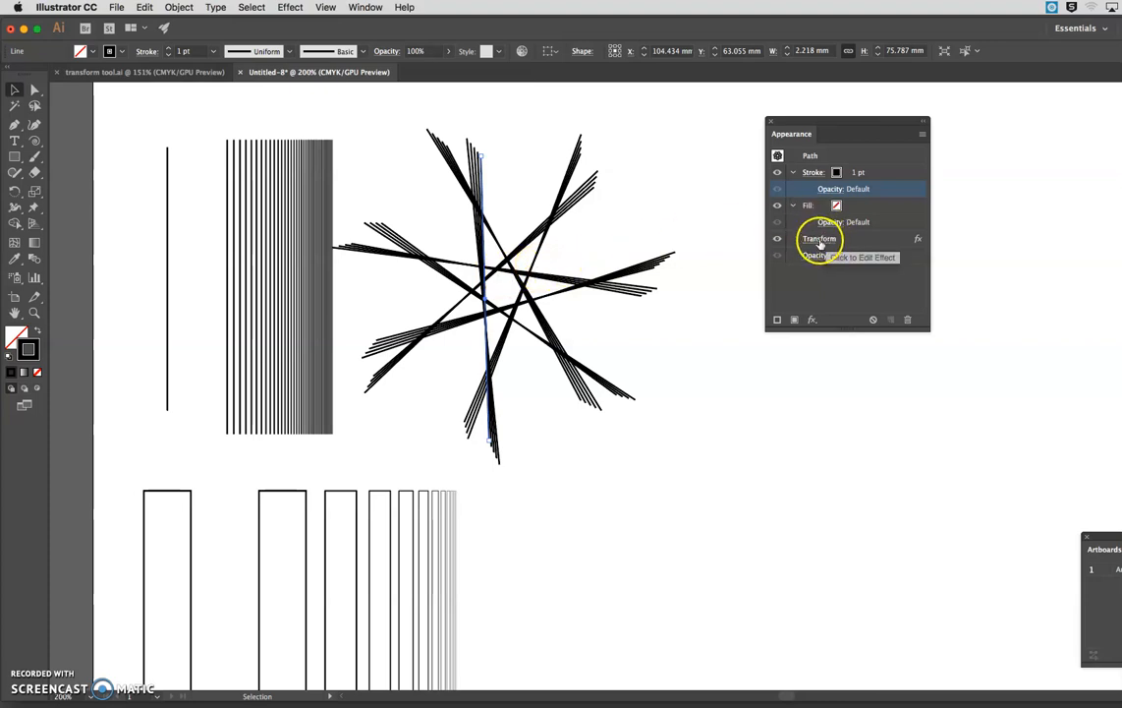
{"action": "left_click", "coordinate": [820, 241]}
{"action": "left_click_drag", "start_coordinate": [835, 83], "coordinate": [837, 111]}
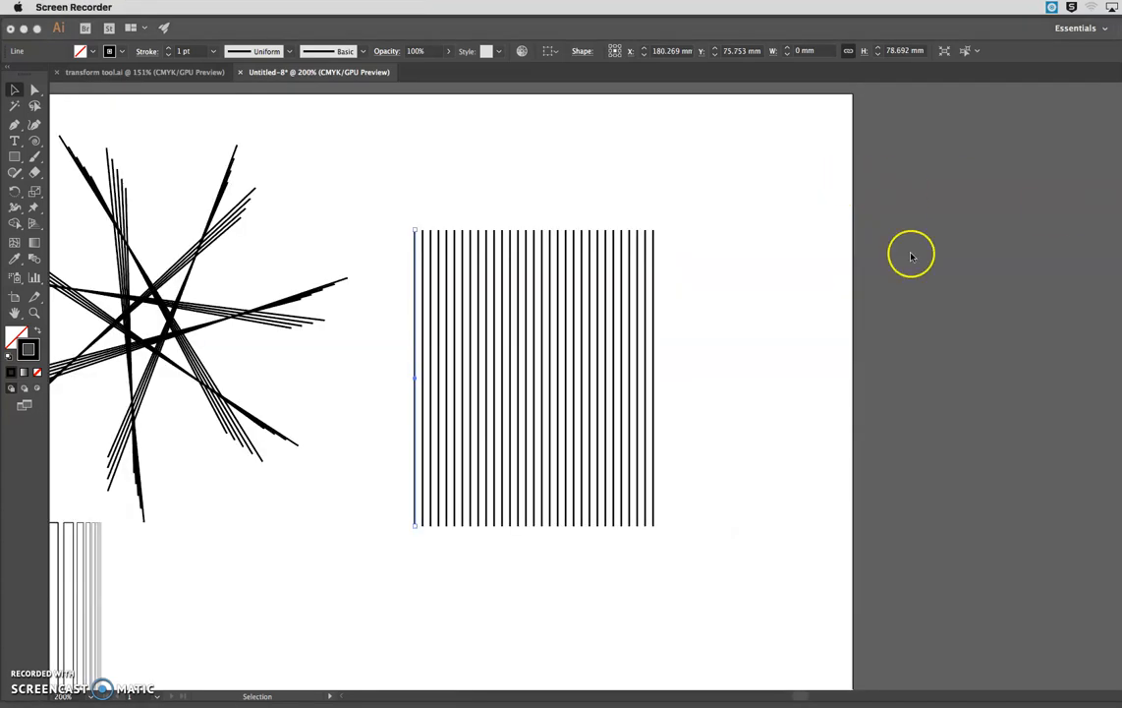
Add a Twist effect with an angle of 20° to the vertical line copies and preview it
{"action": "left_click", "coordinate": [911, 257]}
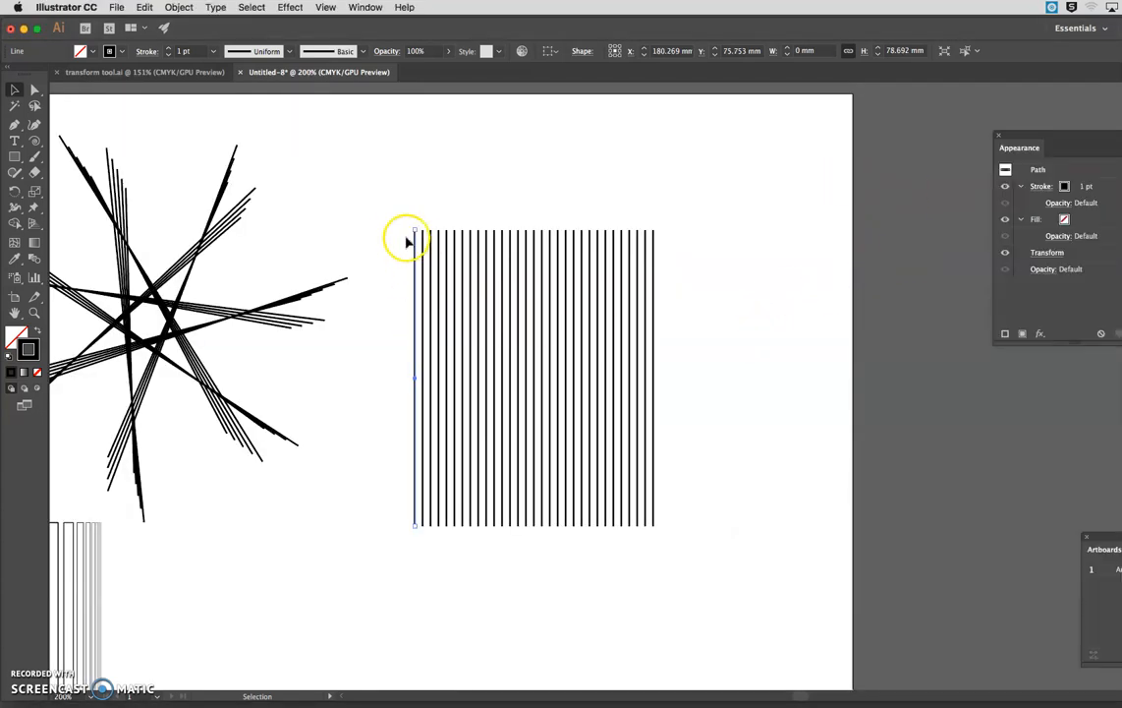
{"action": "left_click", "coordinate": [291, 8]}
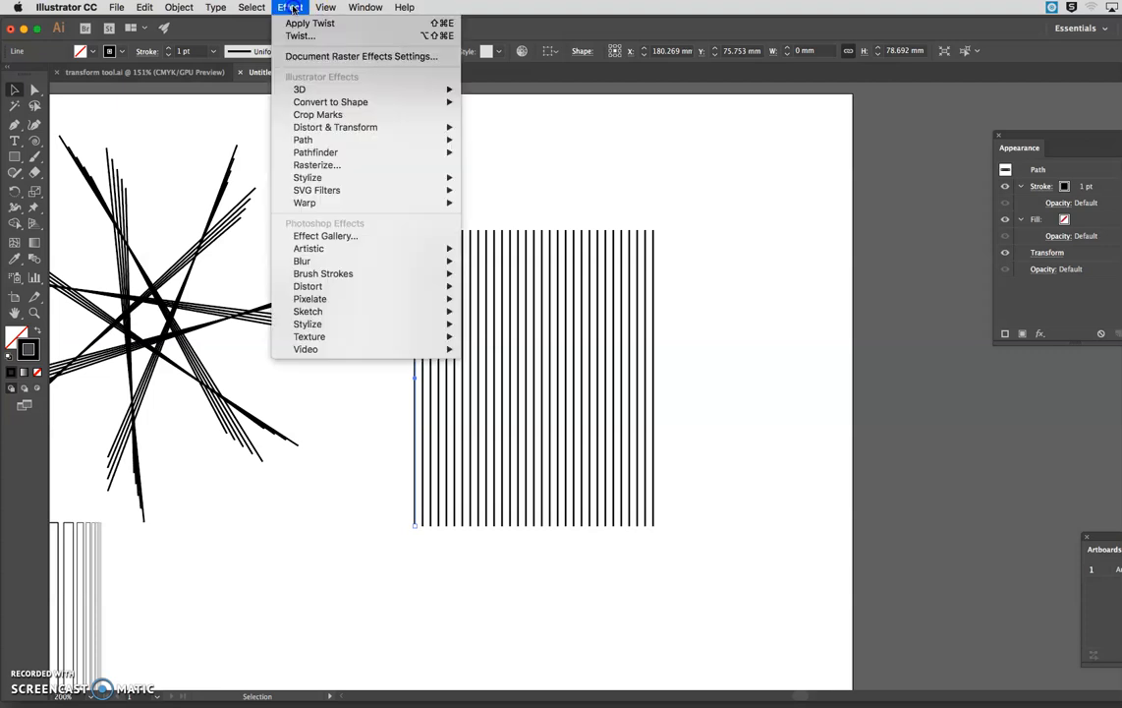
{"action": "left_click", "coordinate": [299, 169]}
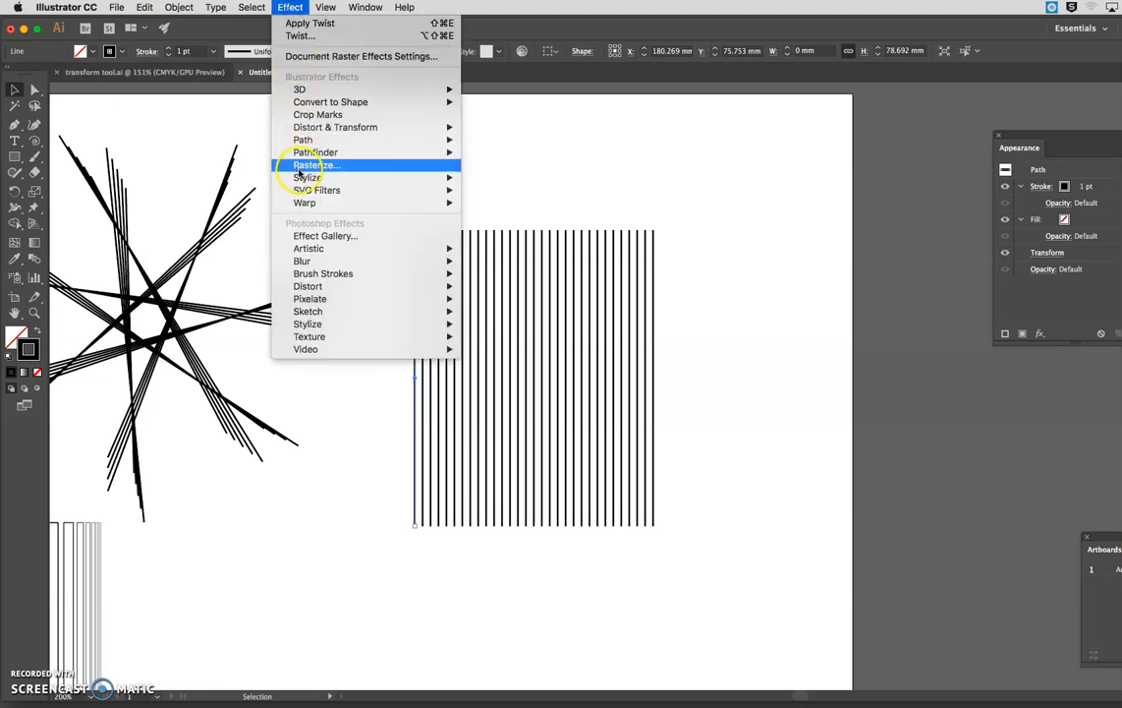
{"action": "mouse_move", "coordinate": [310, 131]}
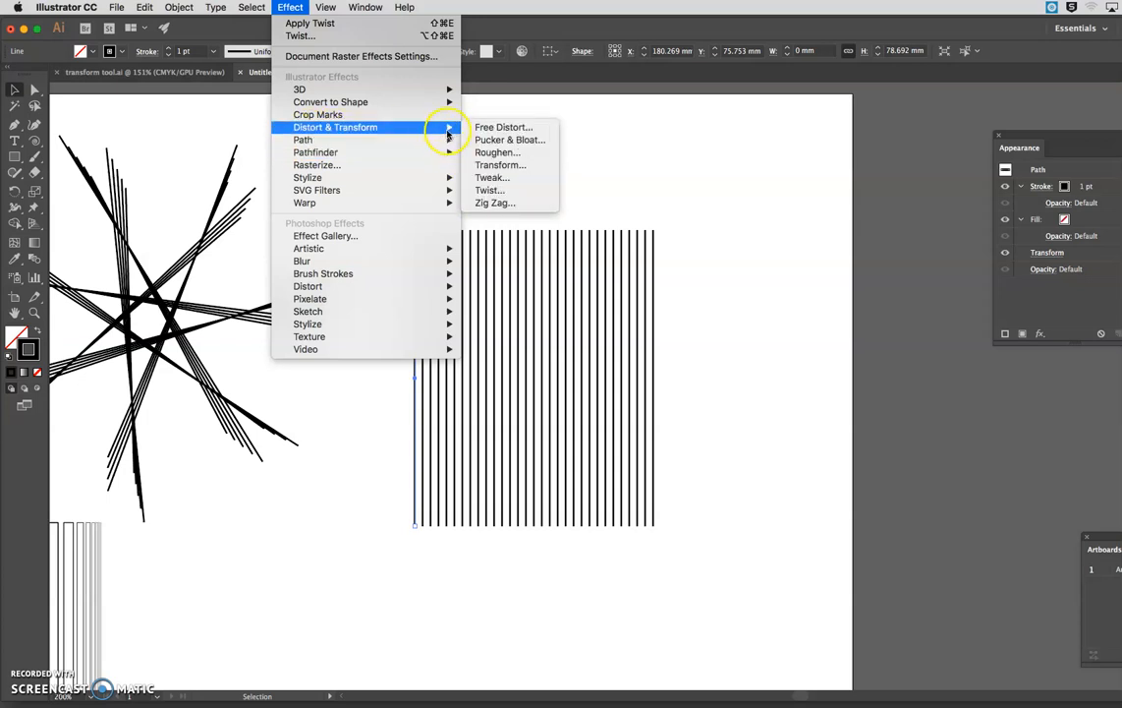
{"action": "left_click", "coordinate": [494, 190]}
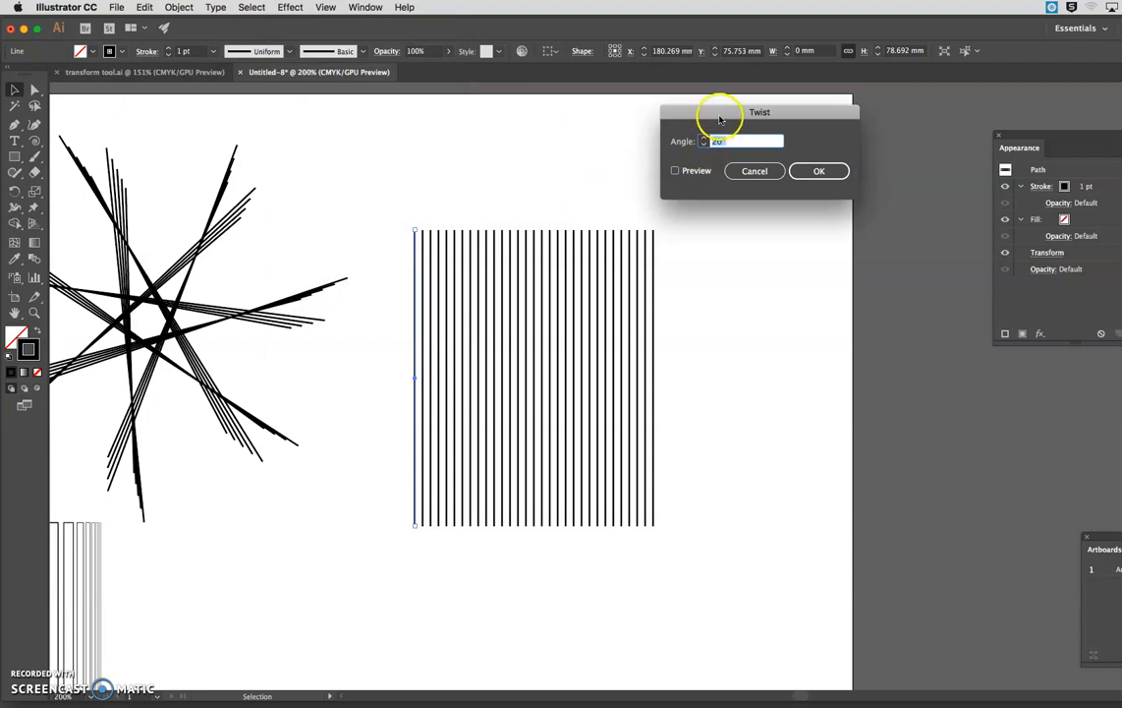
{"action": "left_click_drag", "start_coordinate": [720, 118], "coordinate": [699, 111]}
{"action": "left_click", "coordinate": [656, 162]}
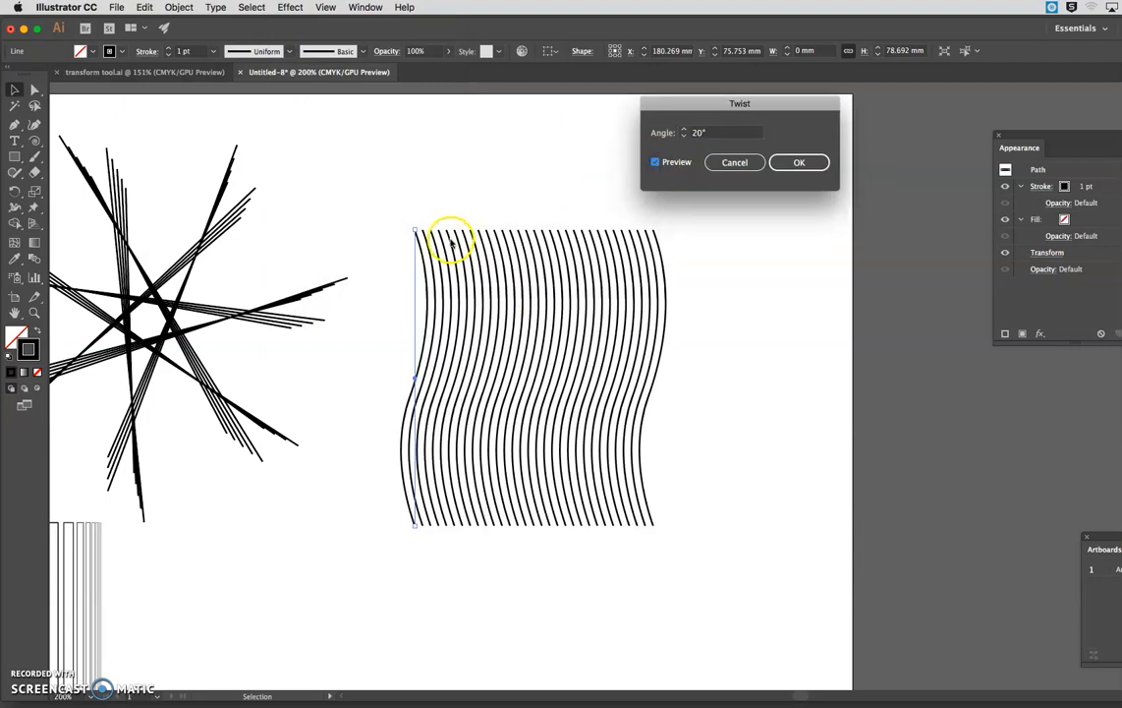
Raise the twist angle of the line copies a few degrees above 20° and refresh the preview
{"action": "left_click", "coordinate": [684, 130]}
{"action": "left_click", "coordinate": [684, 129]}
{"action": "left_click", "coordinate": [684, 129]}
{"action": "left_click", "coordinate": [684, 129]}
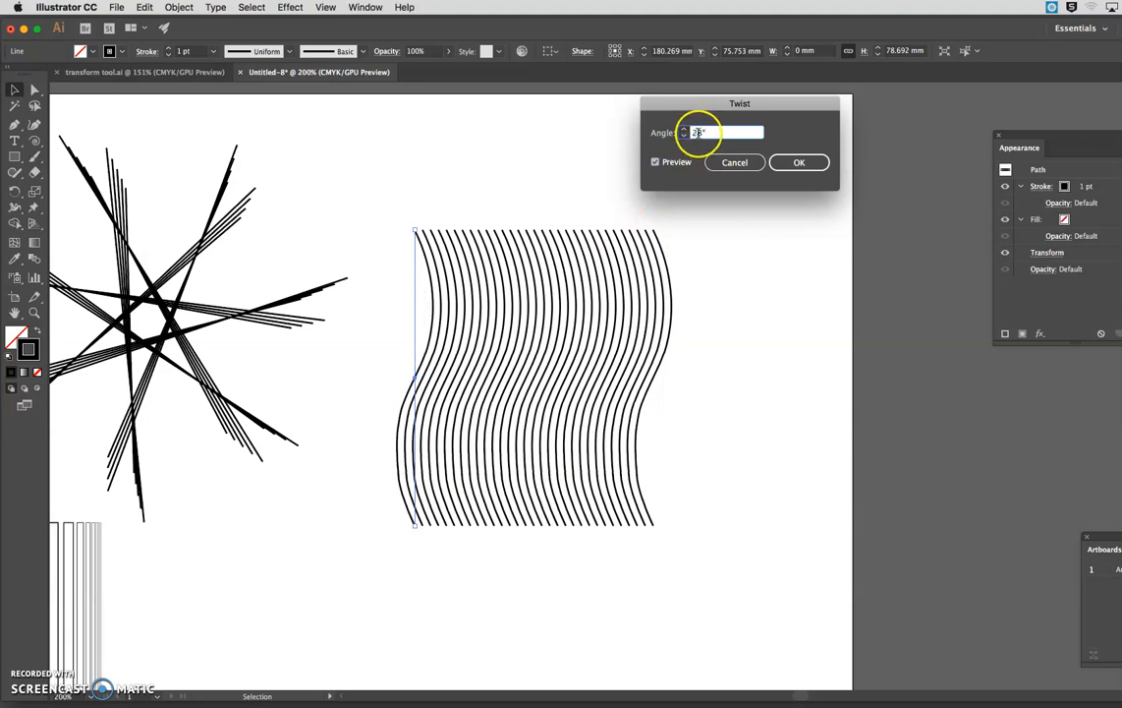
{"action": "left_click", "coordinate": [656, 162]}
{"action": "left_click", "coordinate": [655, 162]}
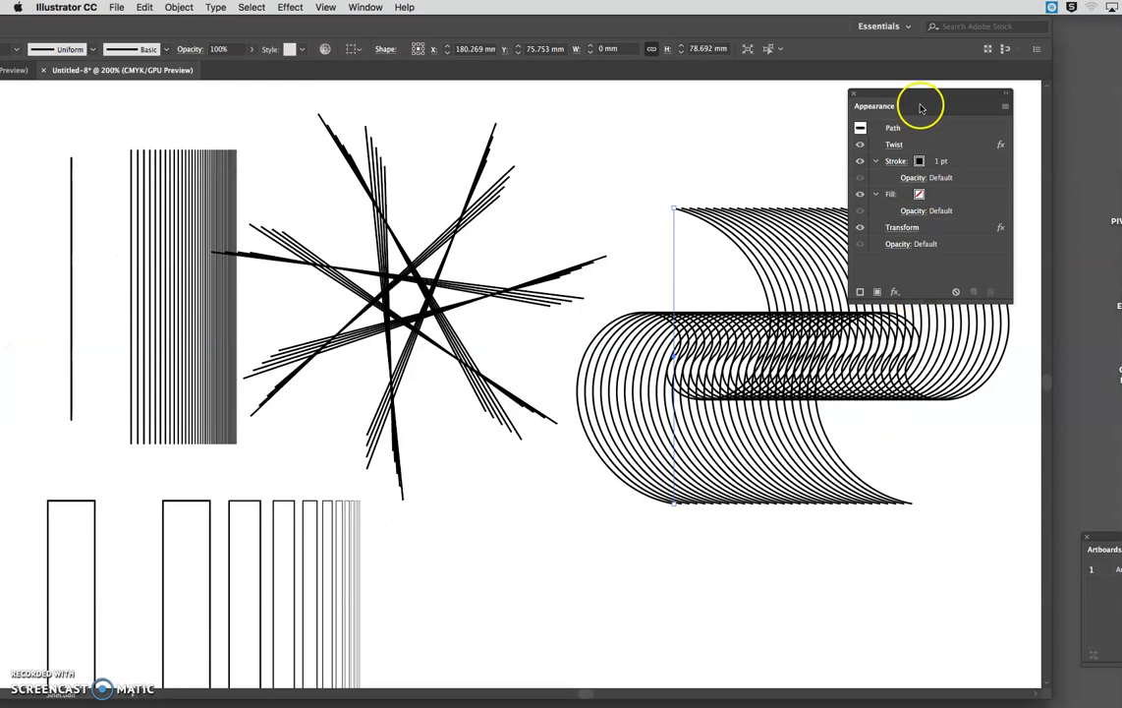
Examine the Twist effect applied to the curved line copies
{"action": "left_click_drag", "start_coordinate": [919, 99], "coordinate": [946, 92]}
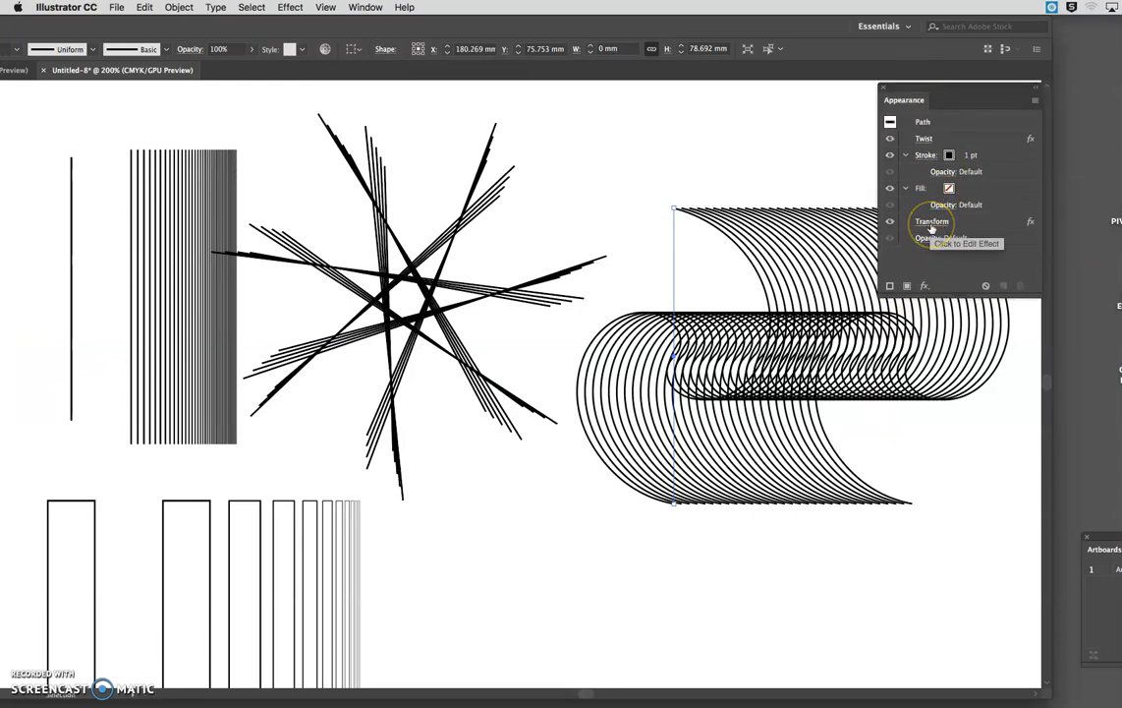
{"action": "left_click", "coordinate": [926, 138]}
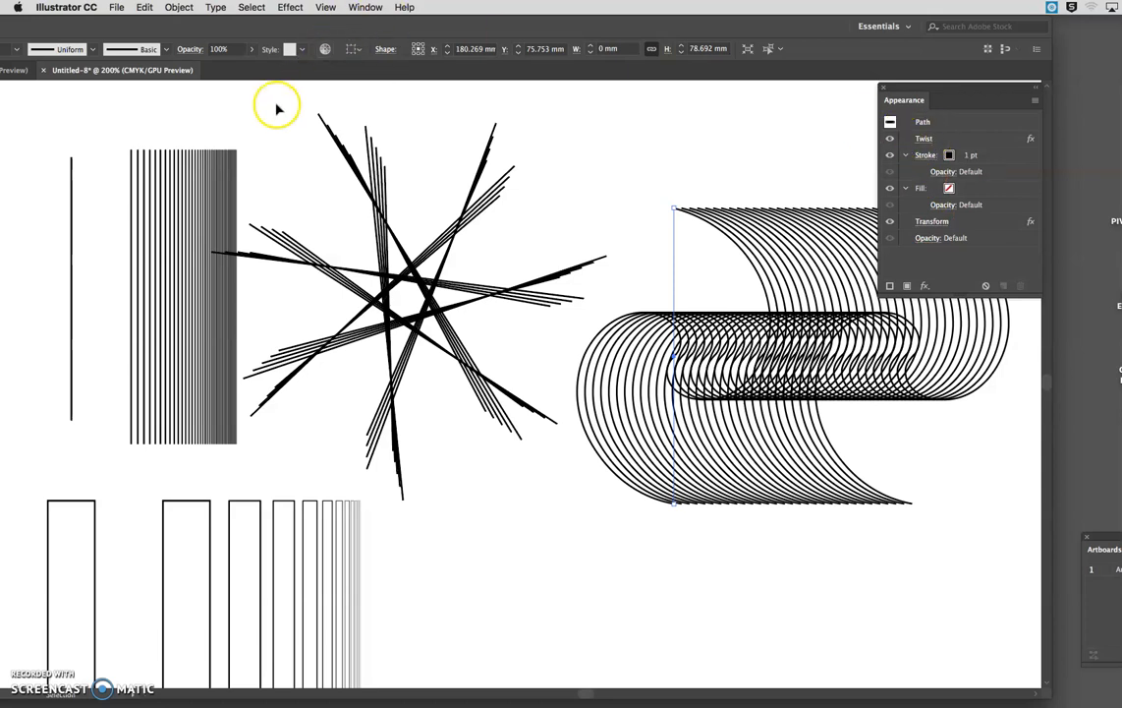
Paste the copied line pattern, move it to the empty area below the twisted lines and lengthen it to about 72 mm
{"action": "left_click", "coordinate": [463, 490]}
{"action": "key", "text": "super+v"}
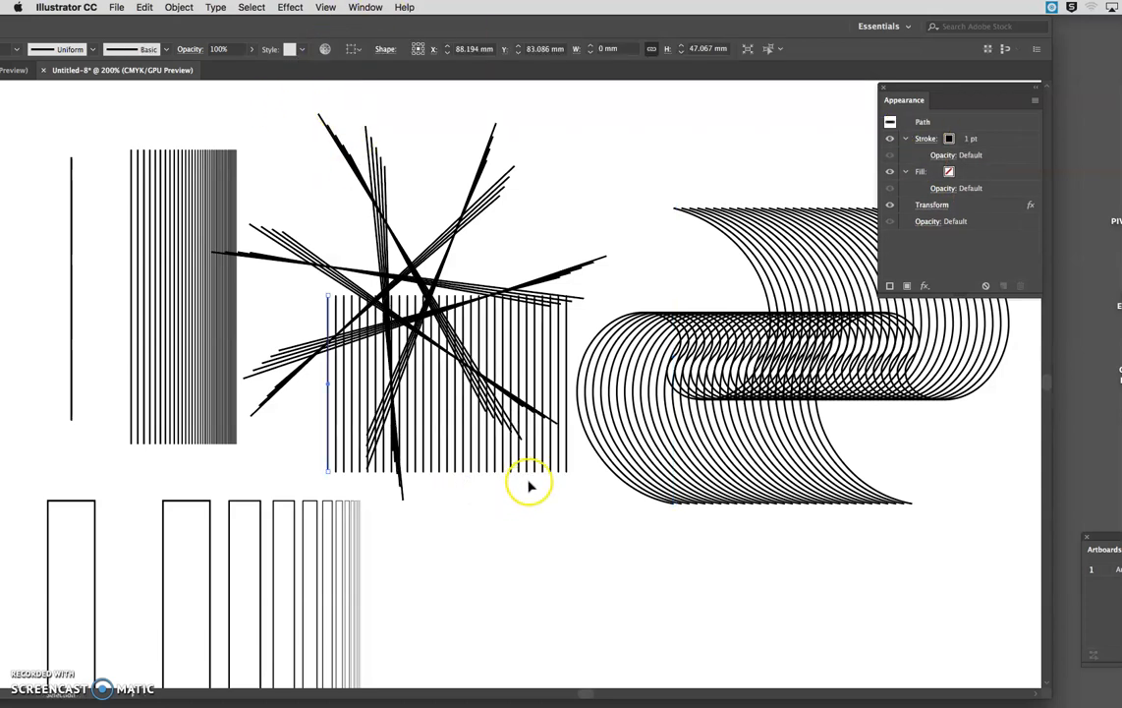
{"action": "left_click_drag", "start_coordinate": [328, 421], "coordinate": [478, 624]}
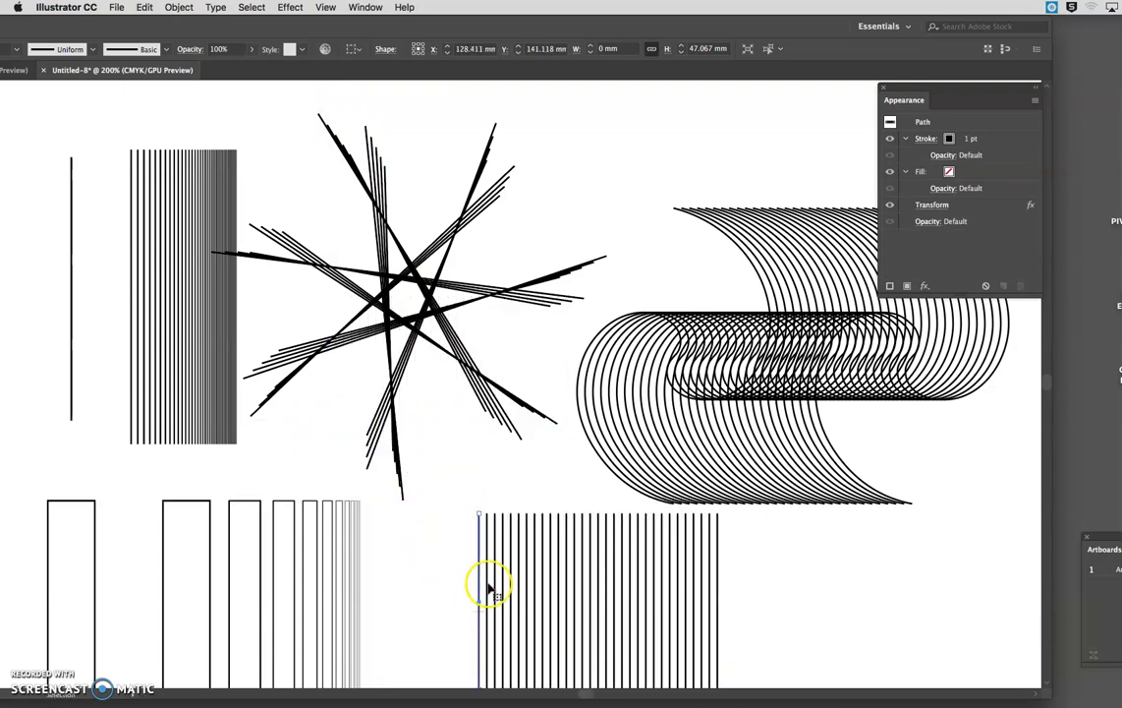
{"action": "scroll", "coordinate": [488, 587], "scroll_direction": "down", "scroll_amount": 2}
{"action": "left_click_drag", "start_coordinate": [546, 627], "coordinate": [451, 438]}
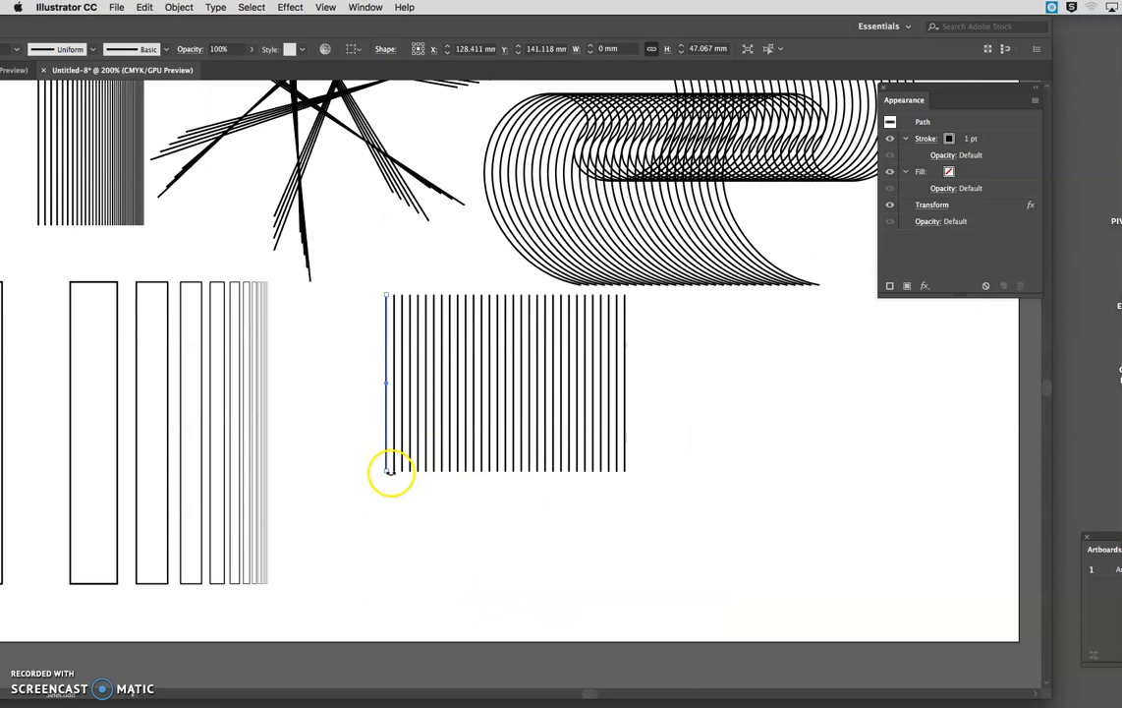
{"action": "left_click_drag", "start_coordinate": [388, 474], "coordinate": [382, 567]}
Apply a Zig Zag effect to the pasted line pattern with 3.53 mm absolute size, 9 ridges per segment and corner points
{"action": "left_click", "coordinate": [290, 8]}
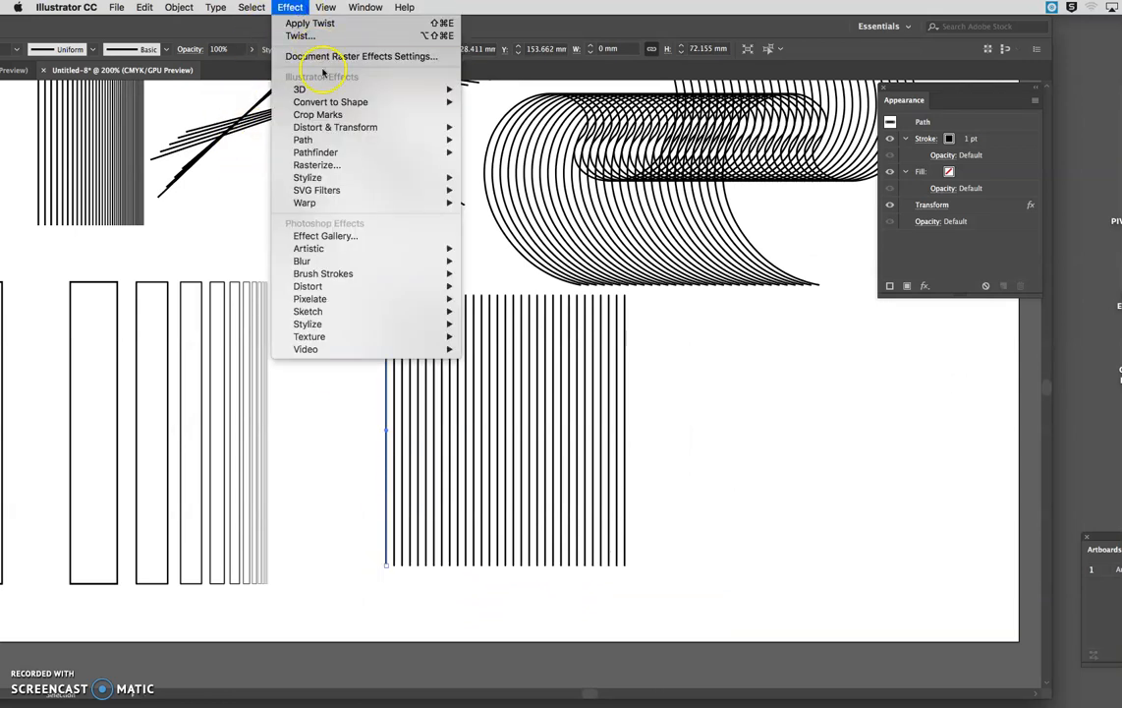
{"action": "mouse_move", "coordinate": [433, 127]}
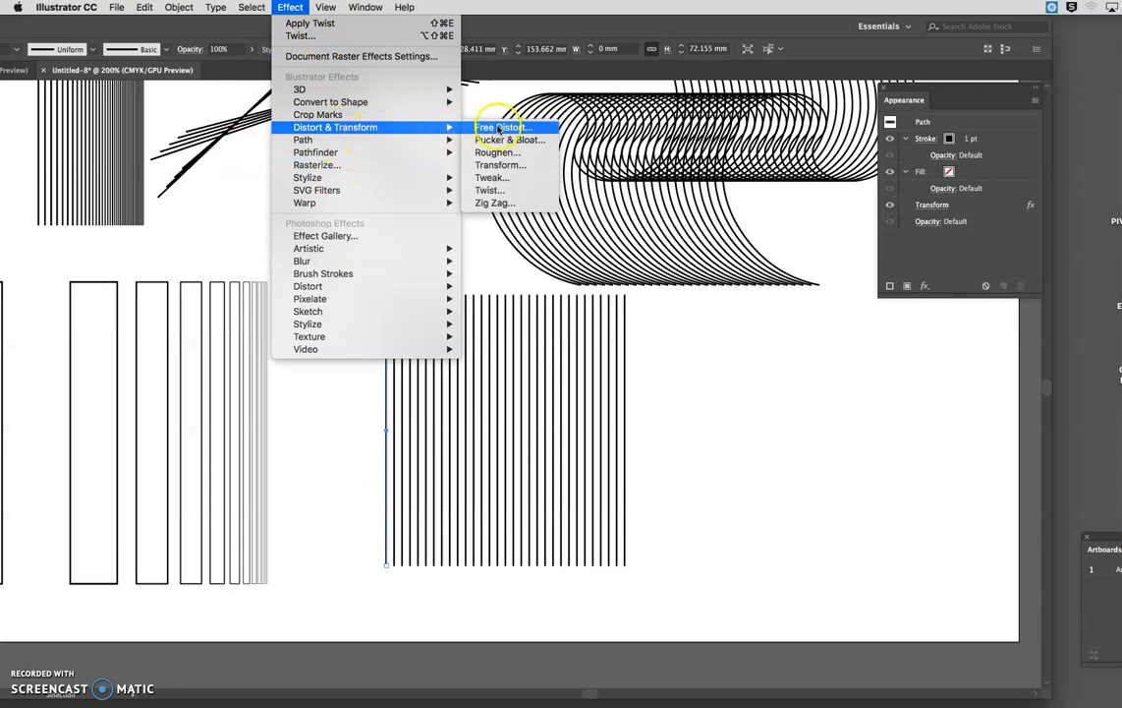
{"action": "left_click", "coordinate": [496, 203]}
{"action": "left_click", "coordinate": [740, 194]}
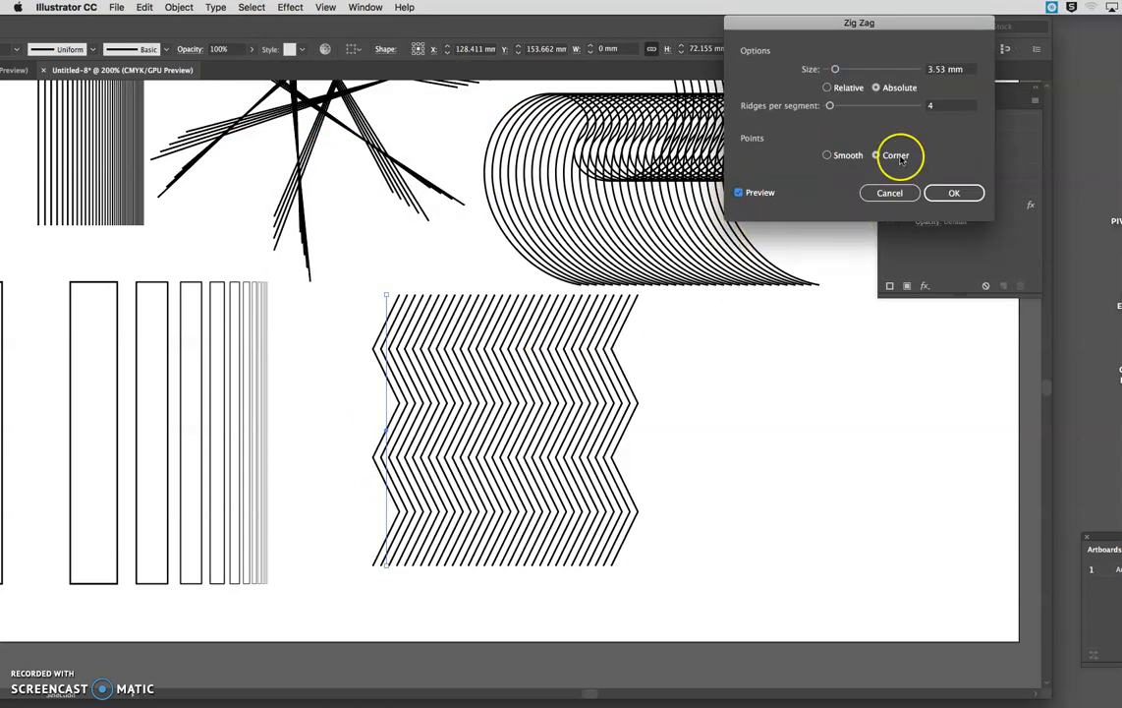
{"action": "left_click_drag", "start_coordinate": [831, 105], "coordinate": [837, 108]}
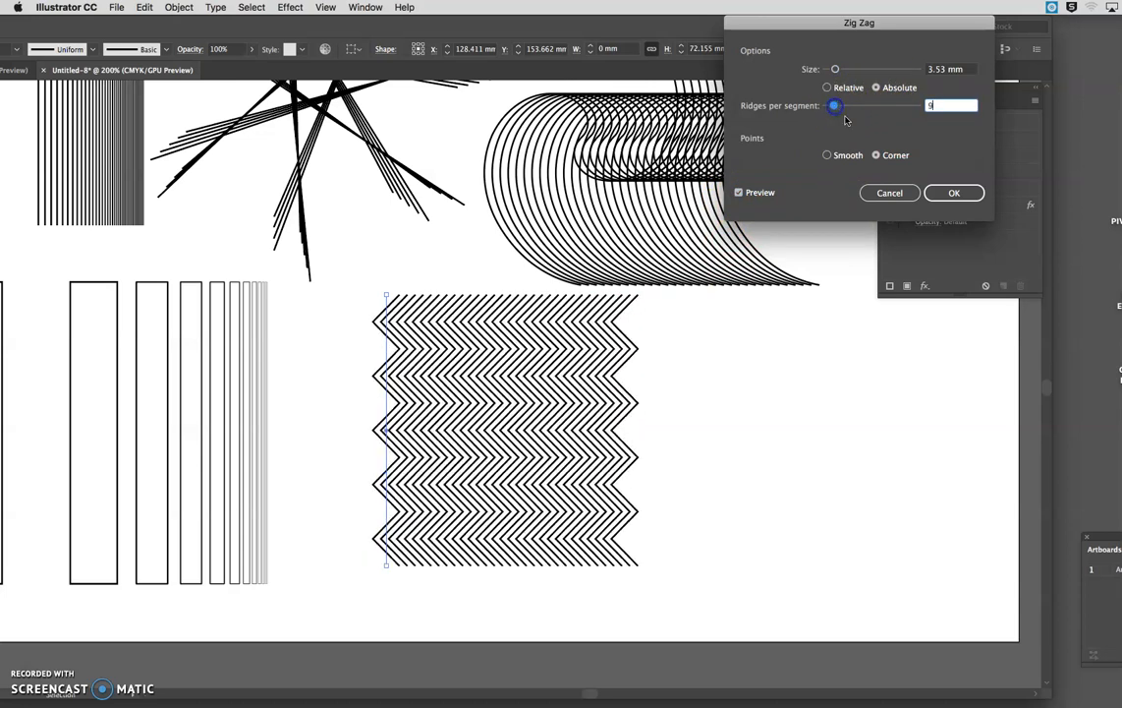
{"action": "left_click", "coordinate": [953, 193]}
Switch to the transform tool.ai document and examine the S-shaped curve and the radial pattern made from curved copies
{"action": "left_click_drag", "start_coordinate": [88, 33], "coordinate": [218, 101]}
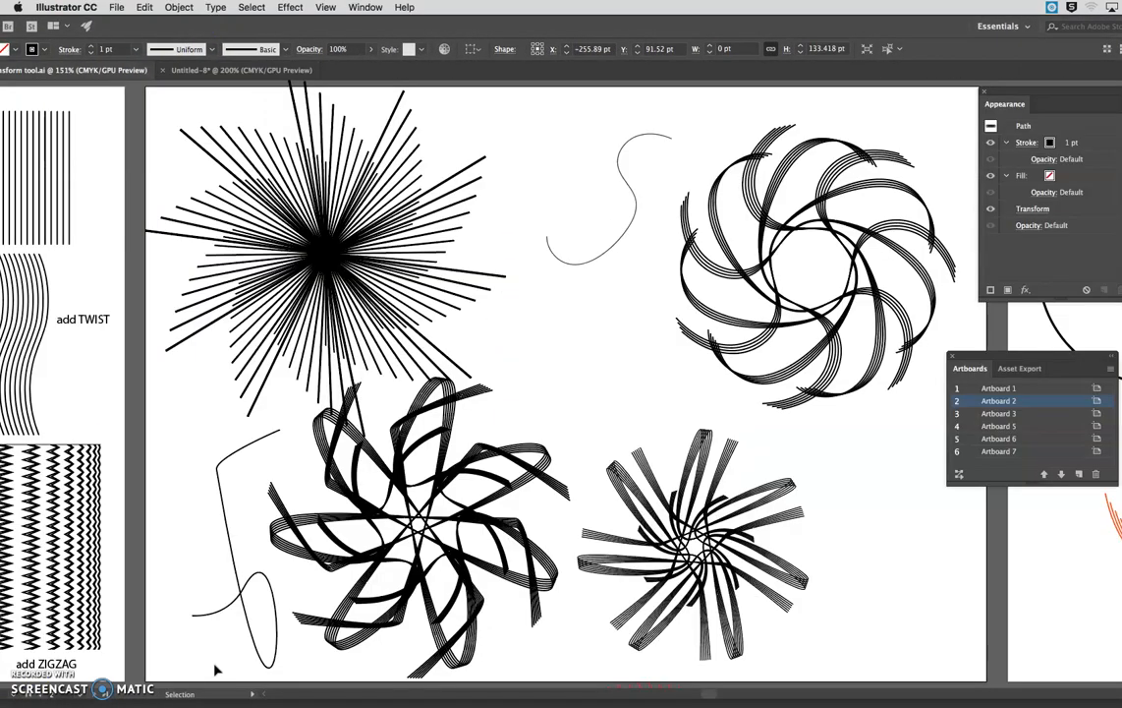
{"action": "scroll", "coordinate": [216, 670], "scroll_direction": "left", "scroll_amount": 1}
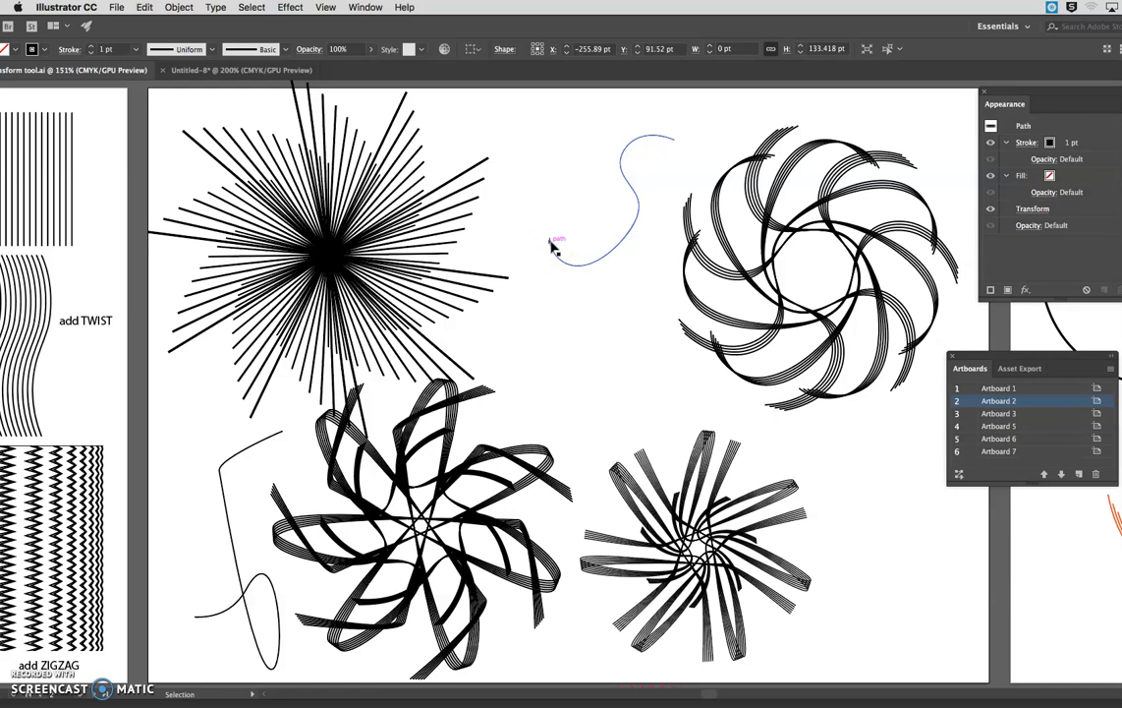
{"action": "left_click", "coordinate": [622, 246]}
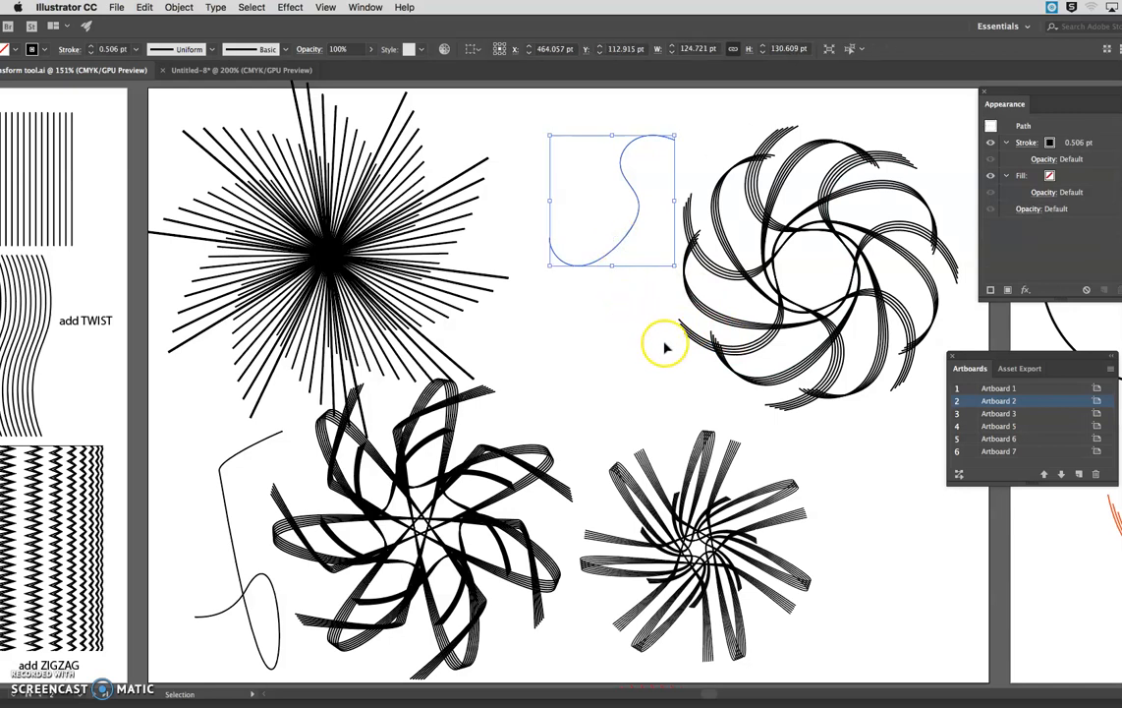
{"action": "scroll", "coordinate": [665, 346], "scroll_direction": "down", "scroll_amount": 2}
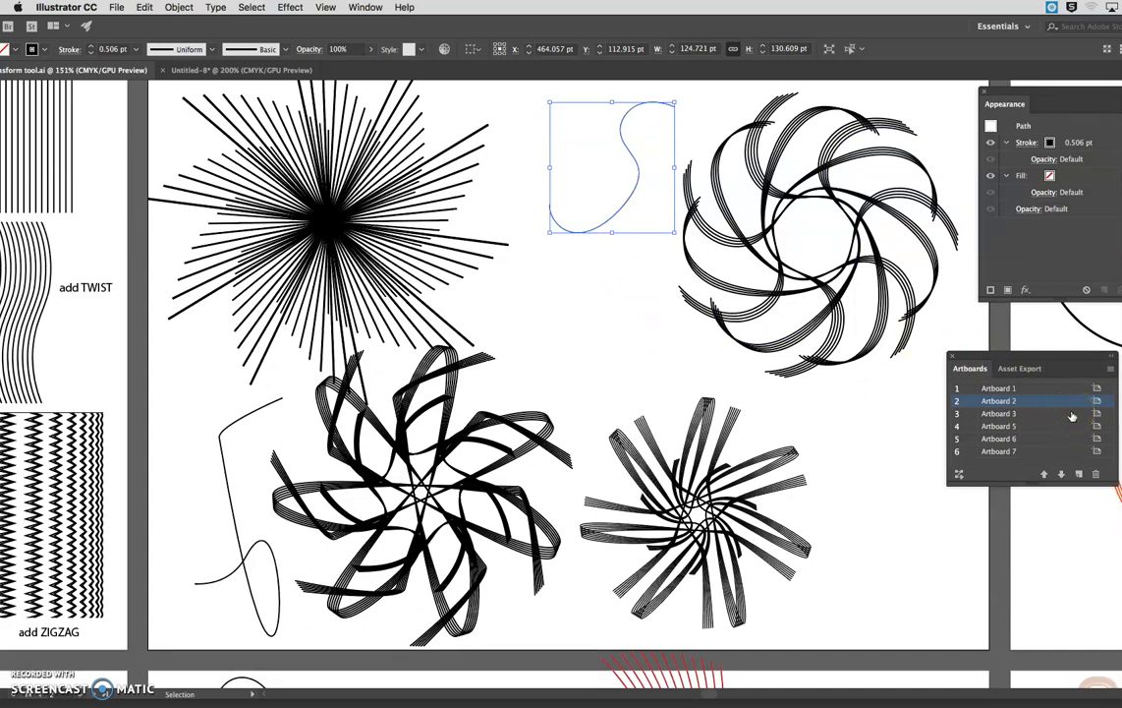
{"action": "left_click", "coordinate": [690, 216]}
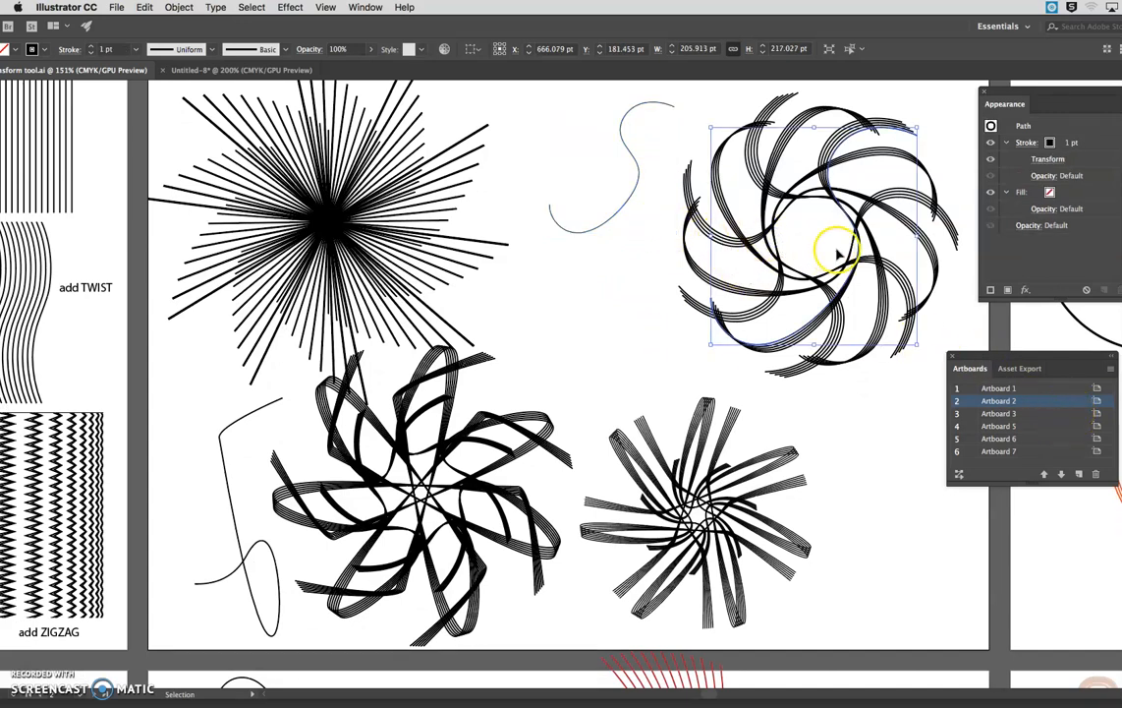
Review the Transform effect settings of the radial pattern made from the S-shaped curve without changing them
{"action": "left_click", "coordinate": [1046, 160]}
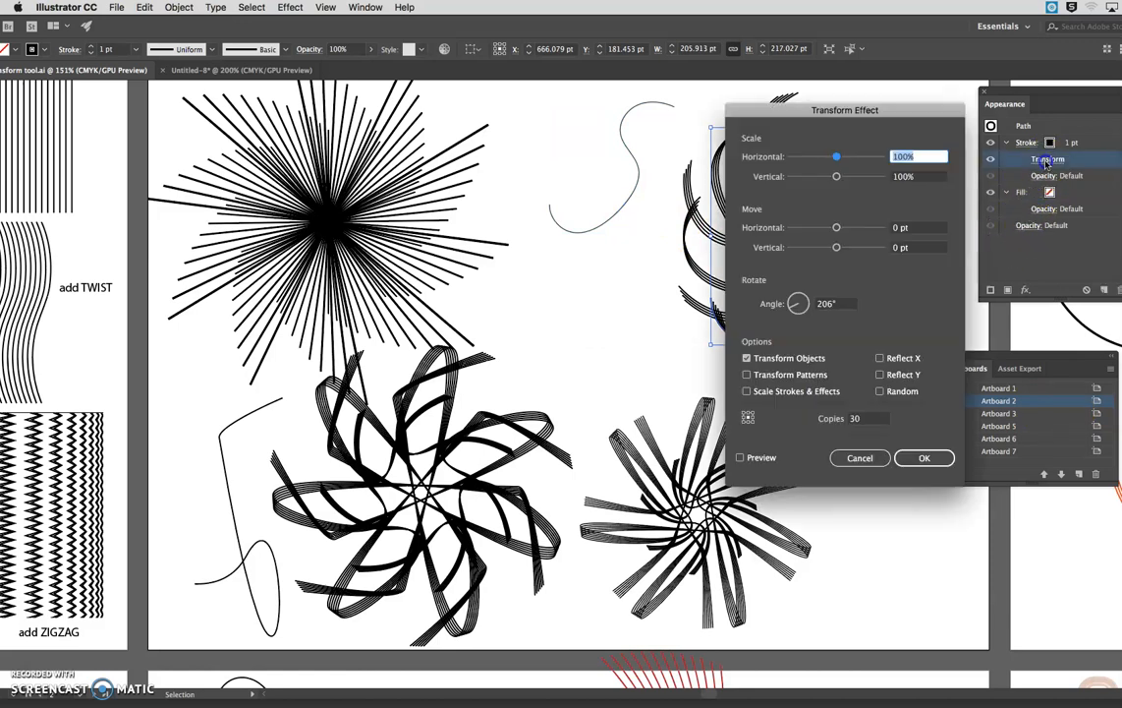
{"action": "left_click_drag", "start_coordinate": [914, 111], "coordinate": [604, 100]}
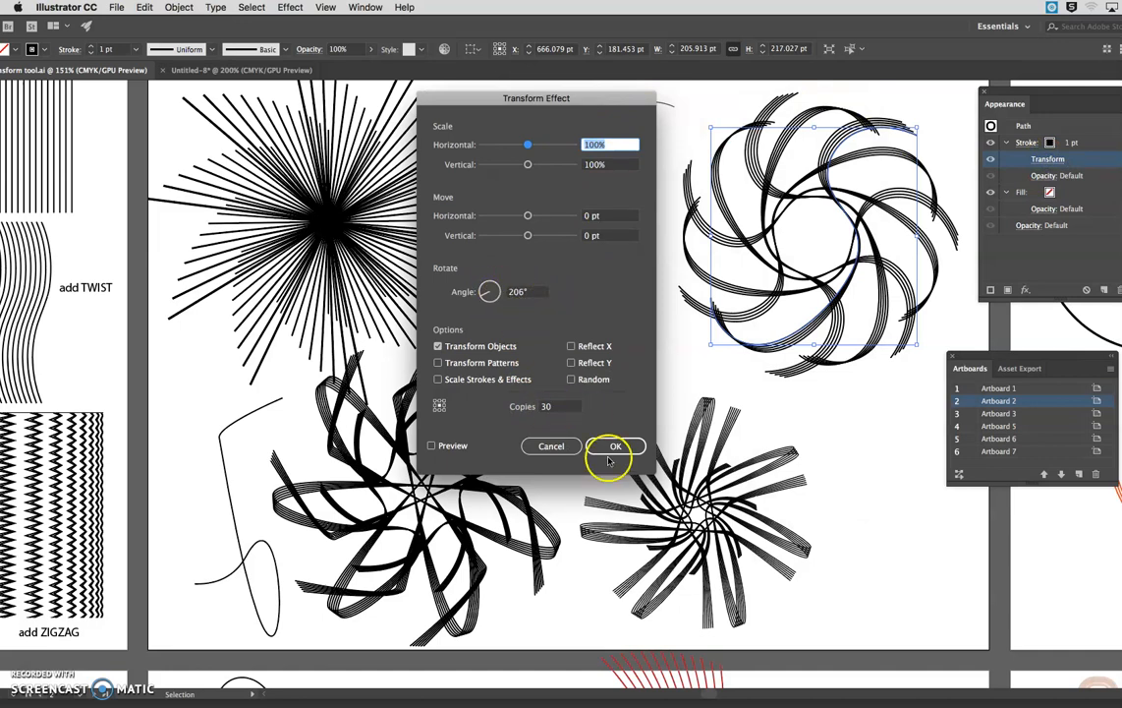
{"action": "left_click", "coordinate": [546, 445]}
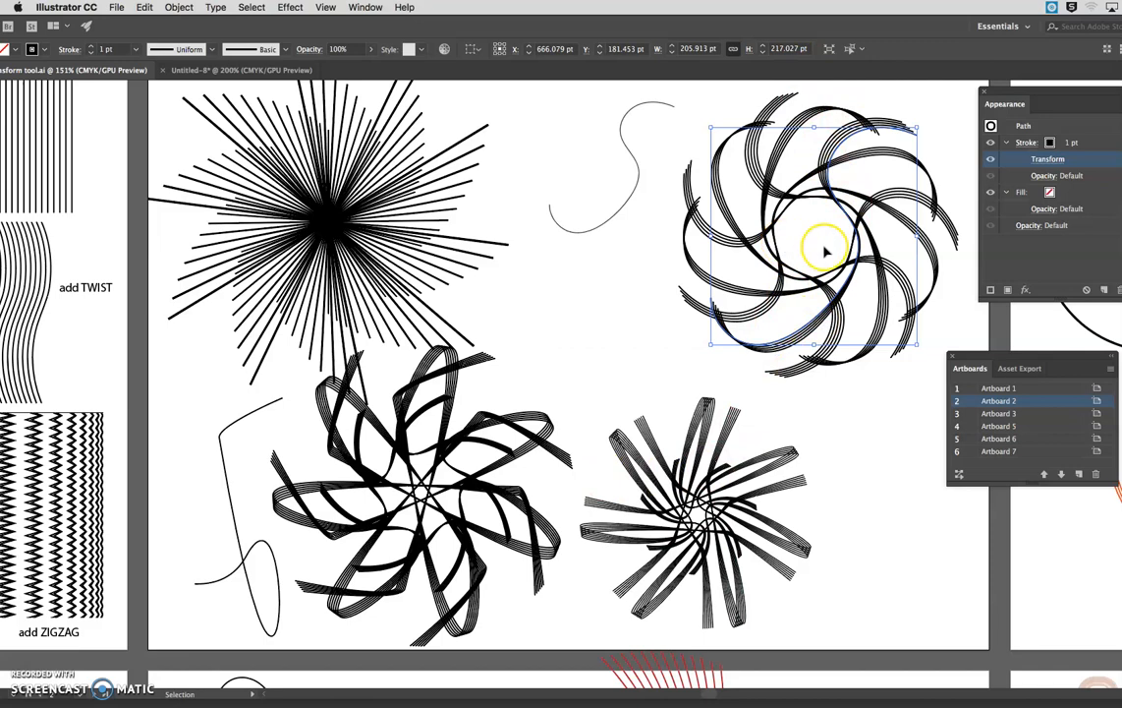
Reshape the radial pattern by moving a lower anchor point of its source curve outward to about X 501.5 pt, Y 335.7 pt
{"action": "left_click_drag", "start_coordinate": [358, 34], "coordinate": [441, 31]}
{"action": "left_click", "coordinate": [39, 88]}
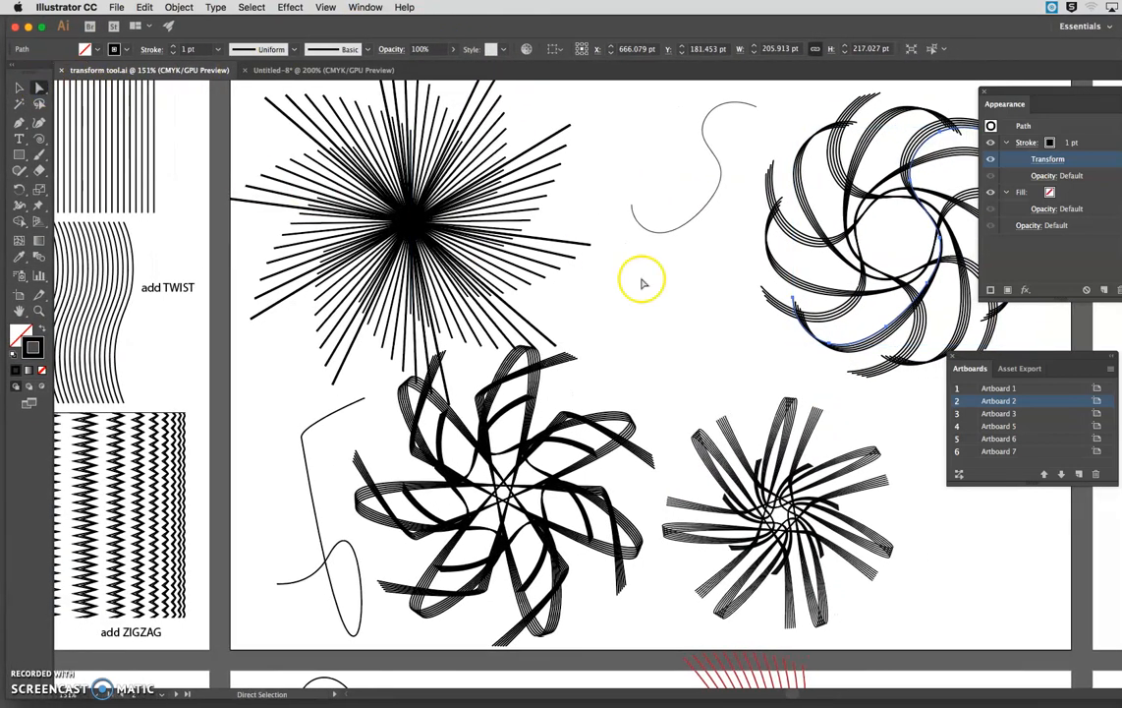
{"action": "left_click_drag", "start_coordinate": [890, 327], "coordinate": [713, 386]}
{"action": "left_click_drag", "start_coordinate": [798, 297], "coordinate": [796, 300]}
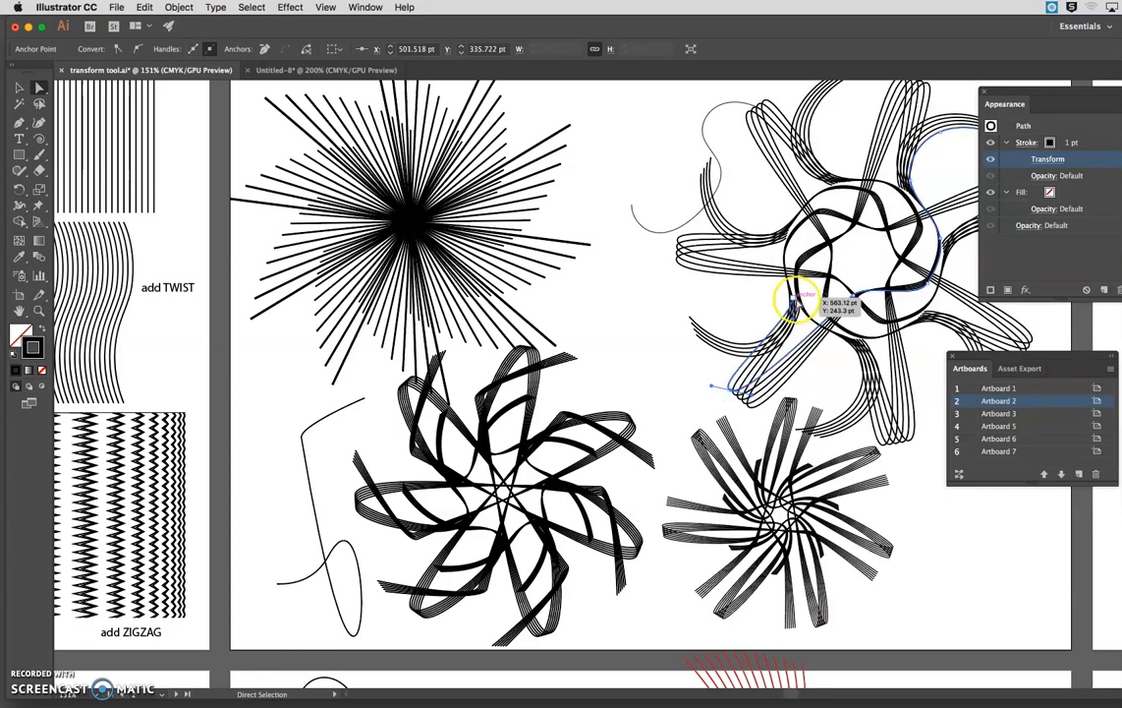
{"action": "scroll", "coordinate": [728, 236], "scroll_direction": "right", "scroll_amount": 5}
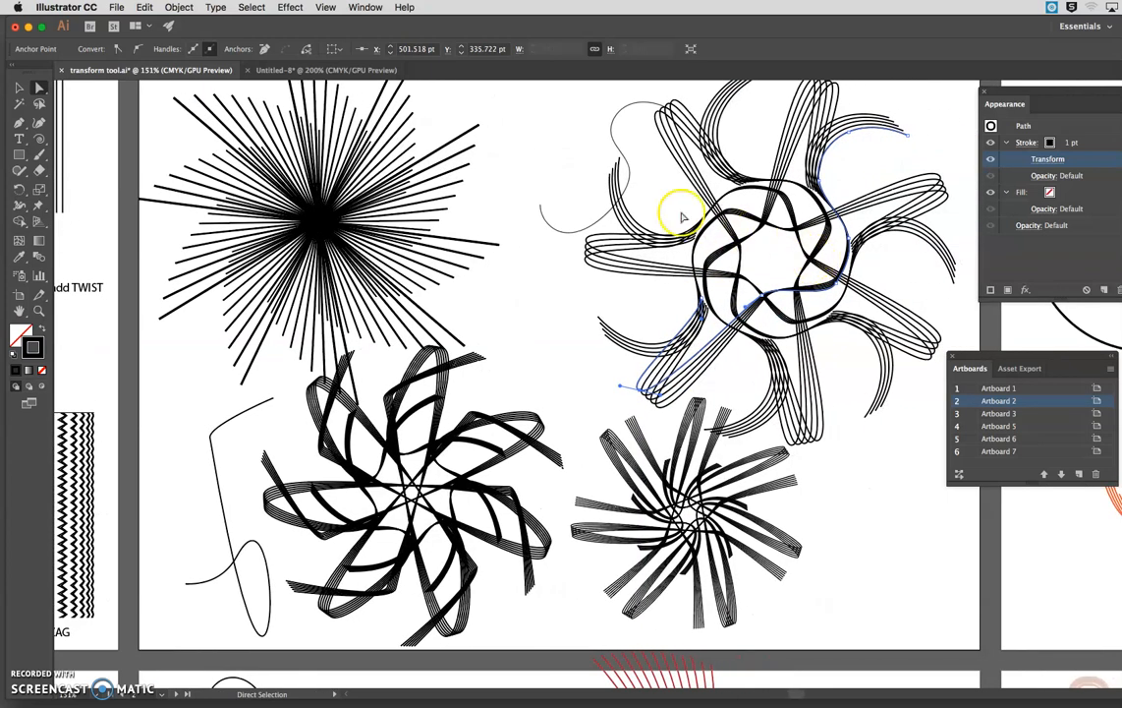
{"action": "left_click", "coordinate": [616, 219]}
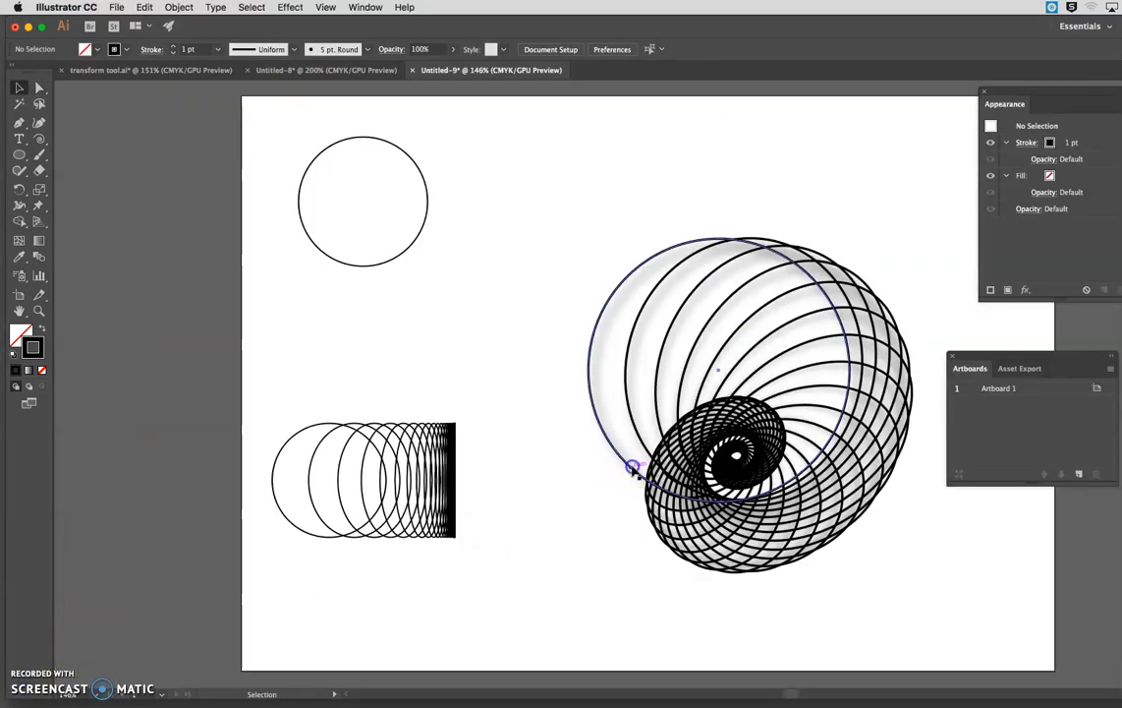
Apply a Transform effect to the plain circle with 50 copies and 88% horizontal scale
{"action": "left_click", "coordinate": [634, 468]}
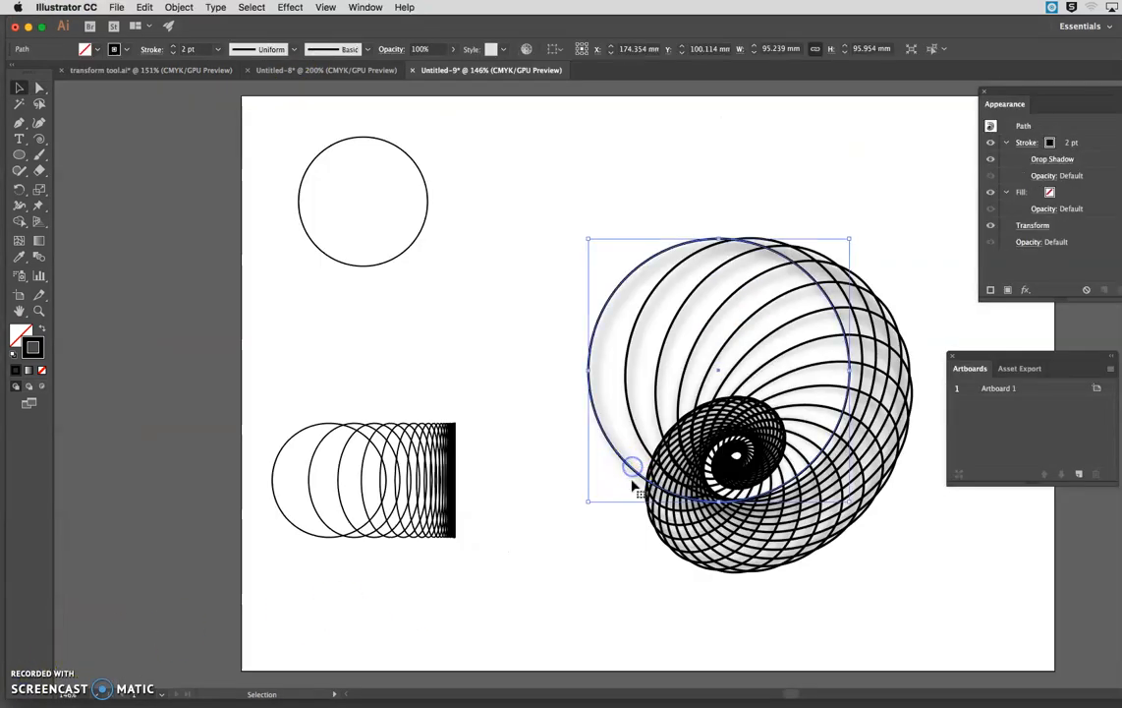
{"action": "left_click", "coordinate": [395, 262]}
{"action": "left_click", "coordinate": [396, 259]}
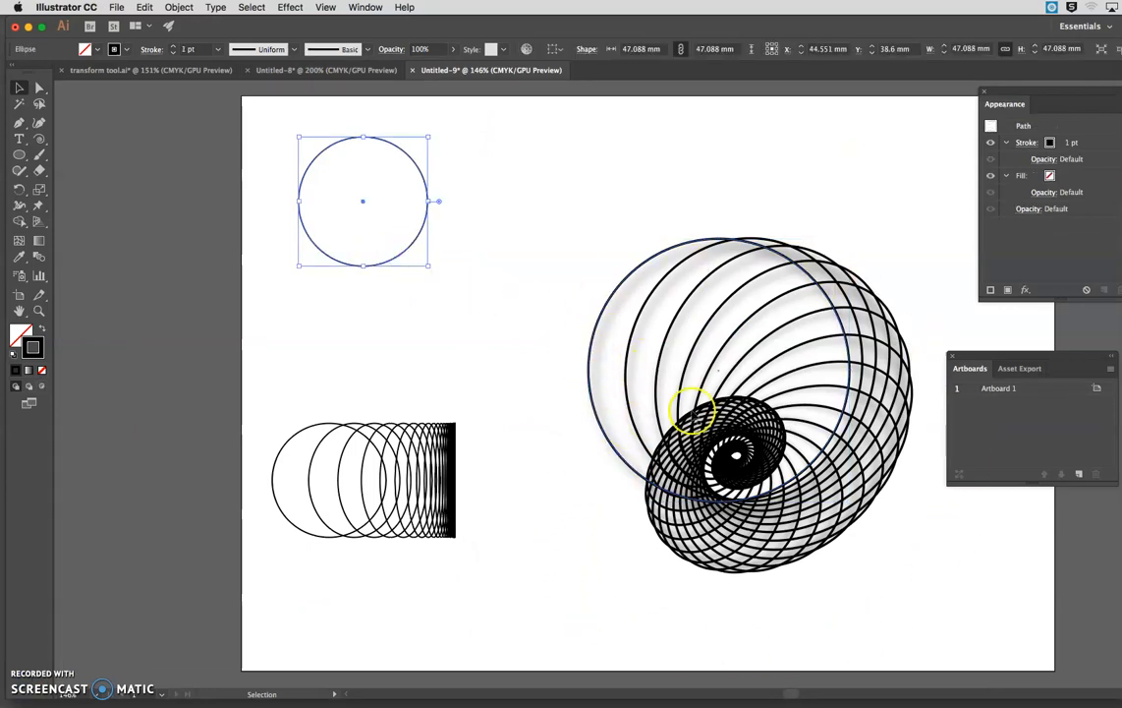
{"action": "left_click", "coordinate": [408, 257]}
{"action": "left_click", "coordinate": [409, 256]}
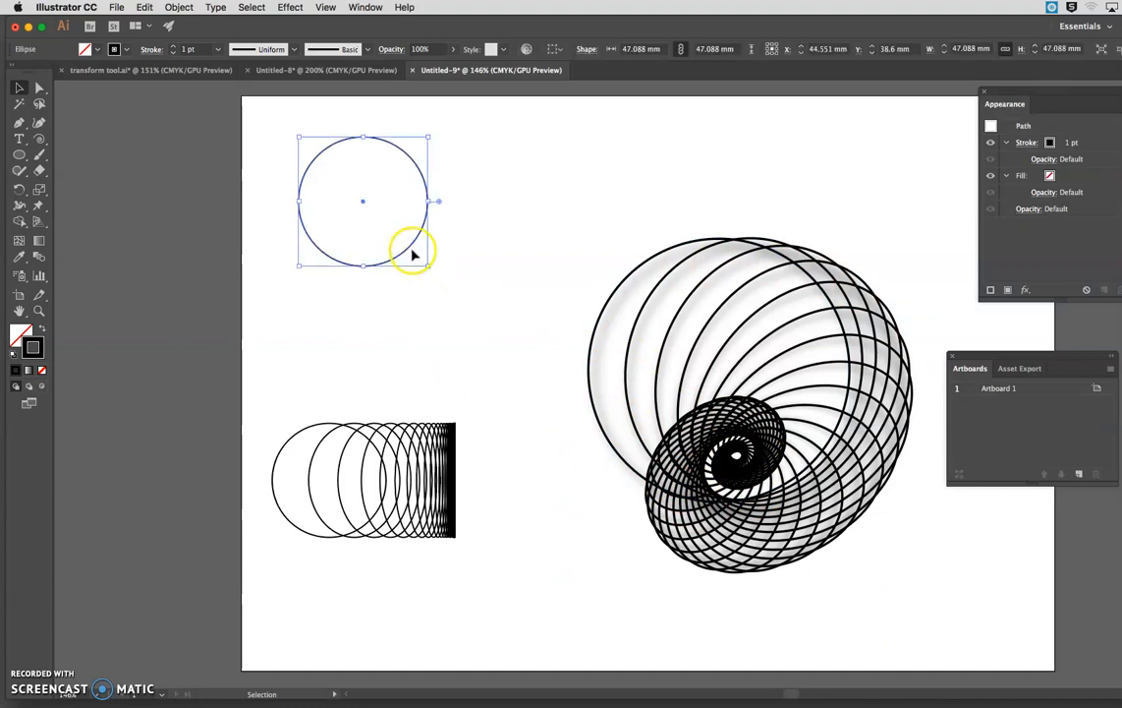
{"action": "left_click", "coordinate": [290, 8]}
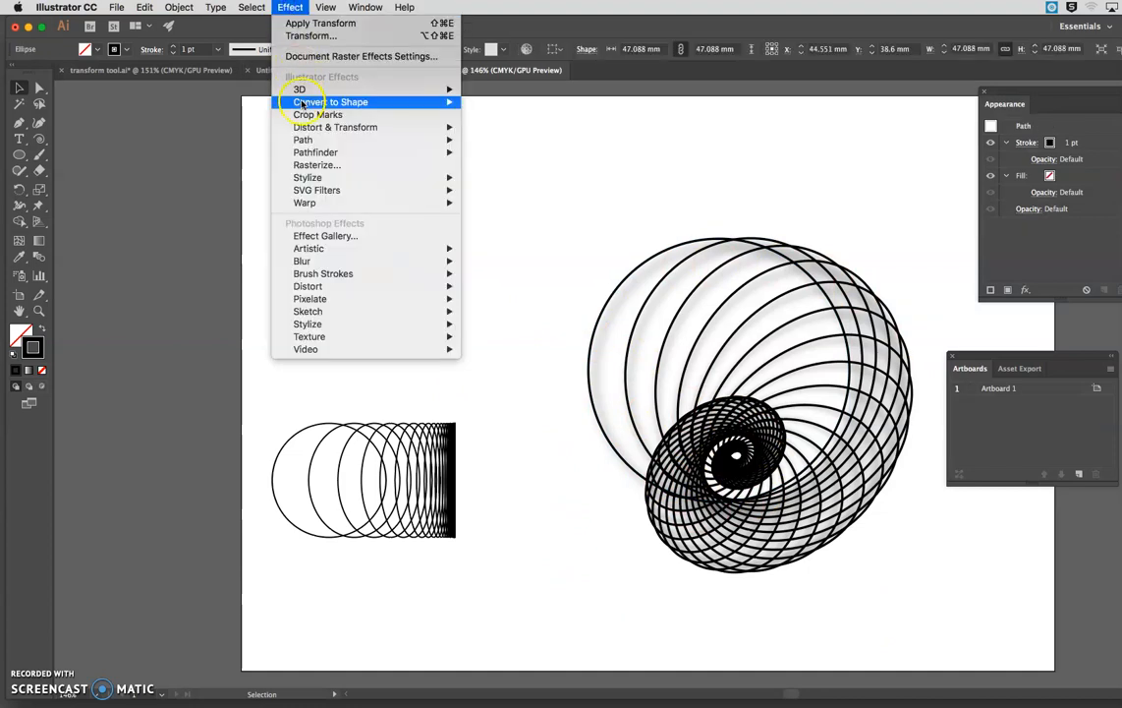
{"action": "mouse_move", "coordinate": [300, 130]}
{"action": "left_click", "coordinate": [504, 165]}
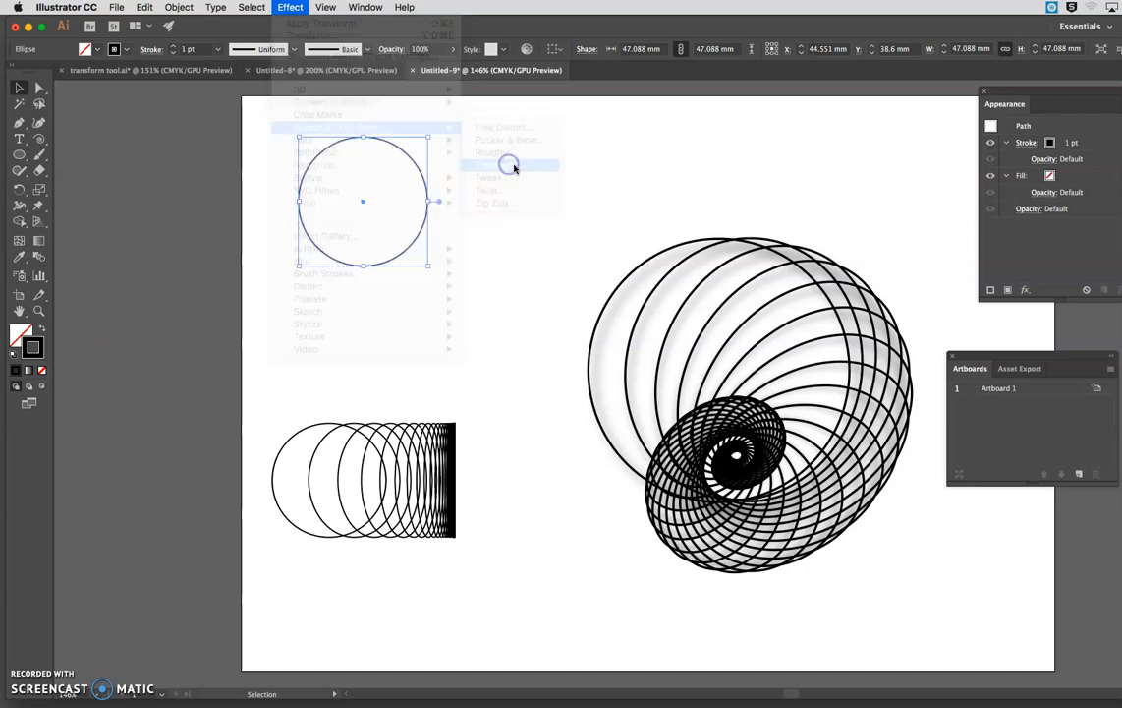
{"action": "left_click_drag", "start_coordinate": [782, 110], "coordinate": [581, 101]}
{"action": "left_click", "coordinate": [667, 407]}
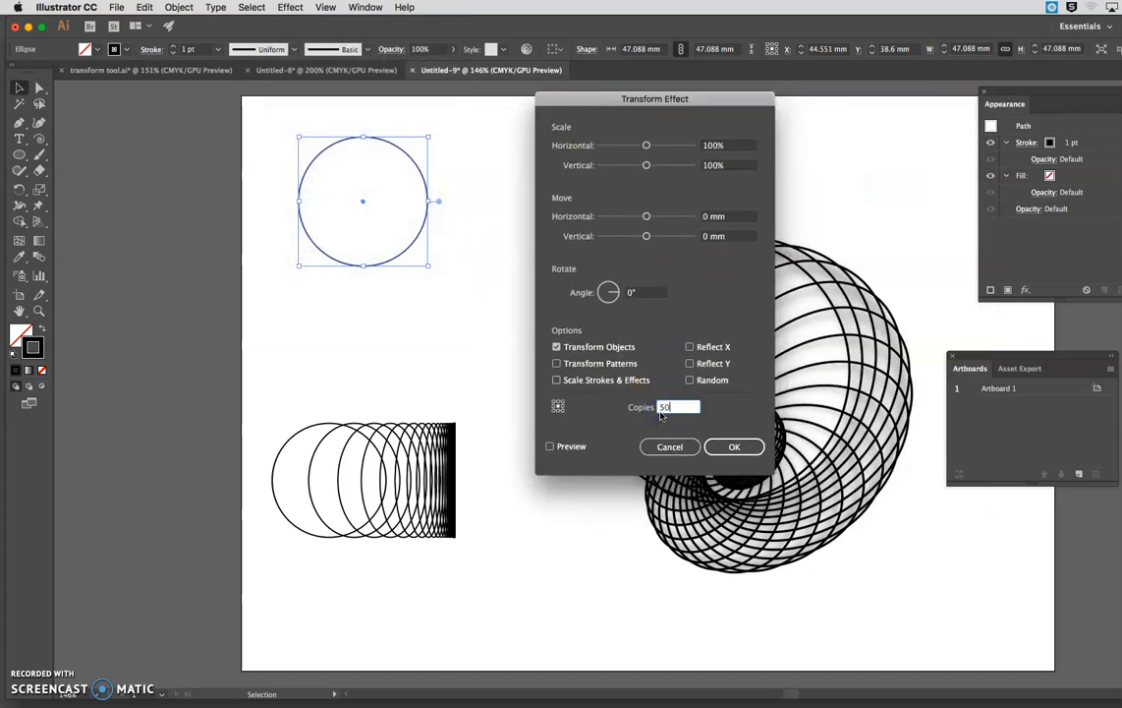
{"action": "type", "text": "50"}
{"action": "left_click", "coordinate": [569, 447]}
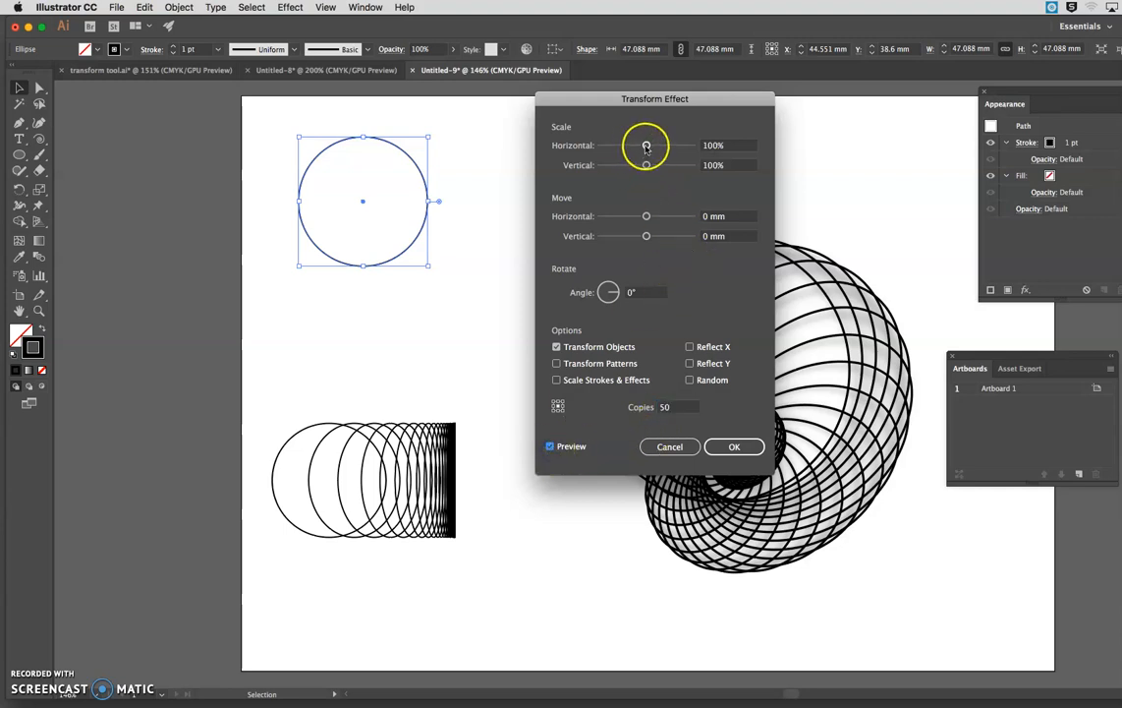
{"action": "left_click_drag", "start_coordinate": [646, 145], "coordinate": [644, 145]}
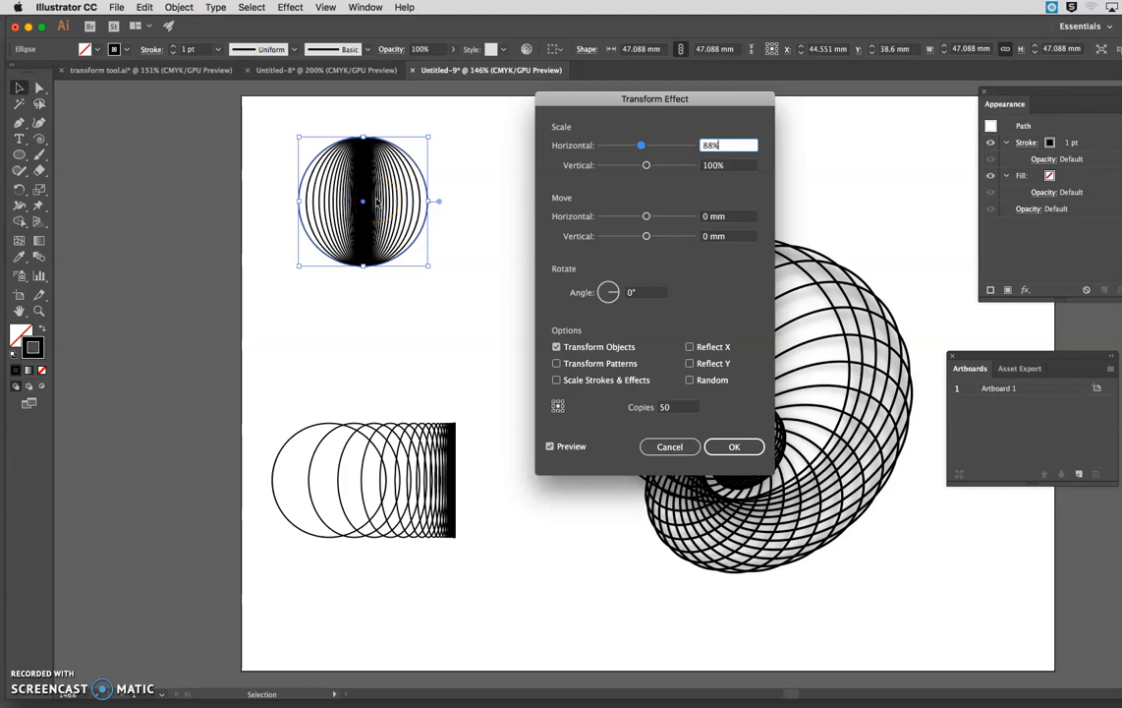
{"action": "left_click", "coordinate": [731, 447]}
Duplicate the scaled circle pattern into the space beside the large spiral, and set the original's Transform effect to move 8.4667 mm horizontally with preview on
{"action": "left_click_drag", "start_coordinate": [371, 252], "coordinate": [561, 582]}
{"action": "left_click", "coordinate": [403, 250]}
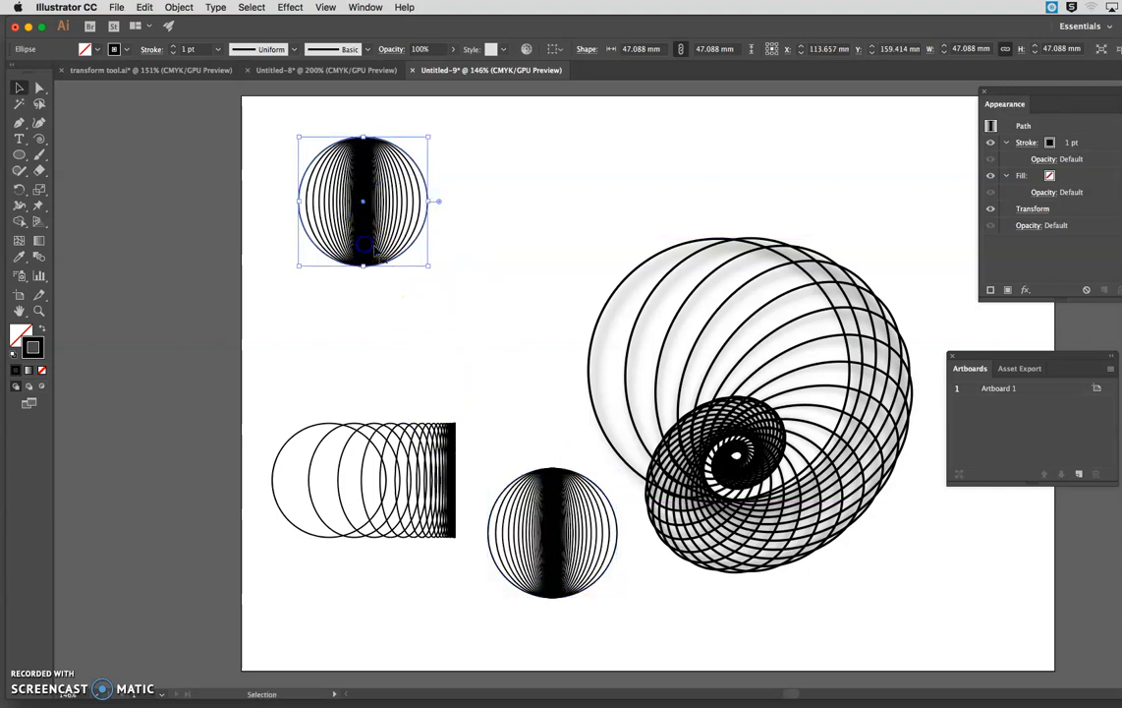
{"action": "left_click", "coordinate": [1032, 209]}
{"action": "left_click_drag", "start_coordinate": [710, 100], "coordinate": [729, 69]}
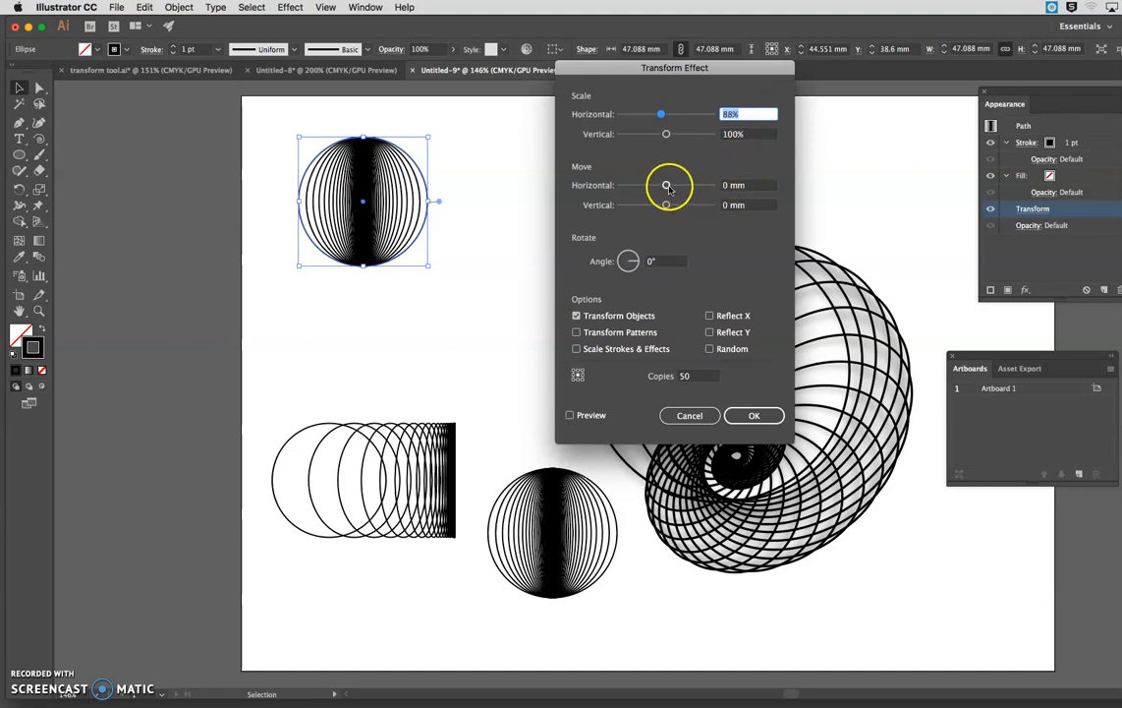
{"action": "left_click_drag", "start_coordinate": [667, 187], "coordinate": [671, 188]}
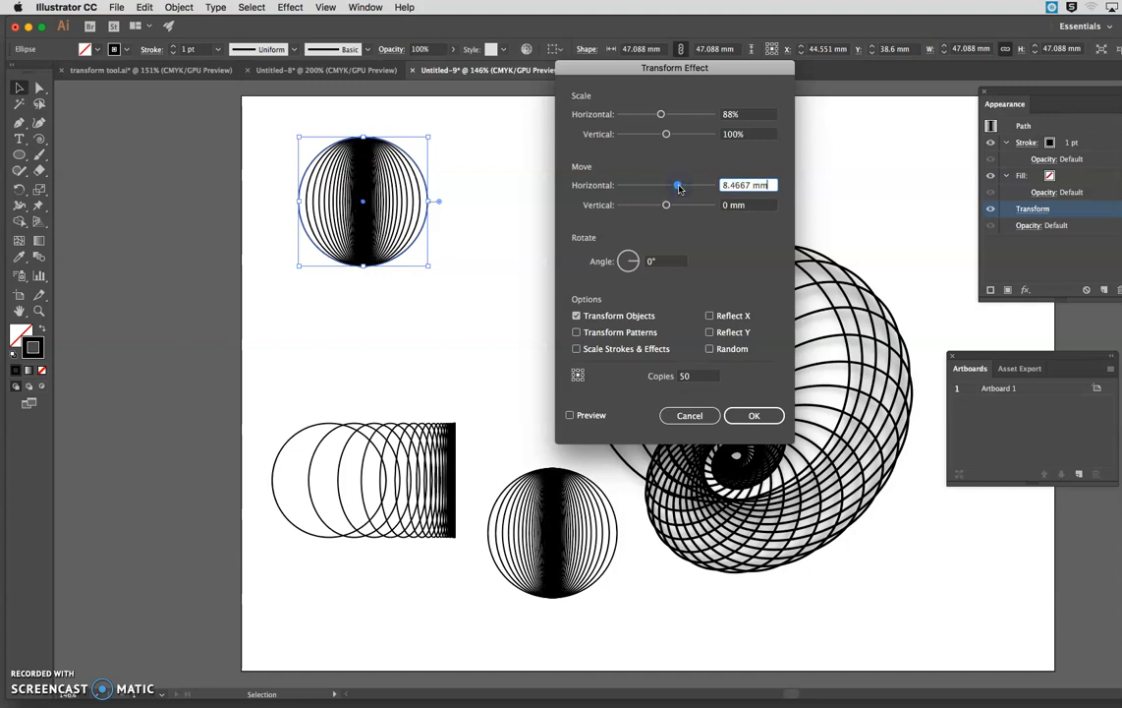
{"action": "left_click", "coordinate": [570, 415]}
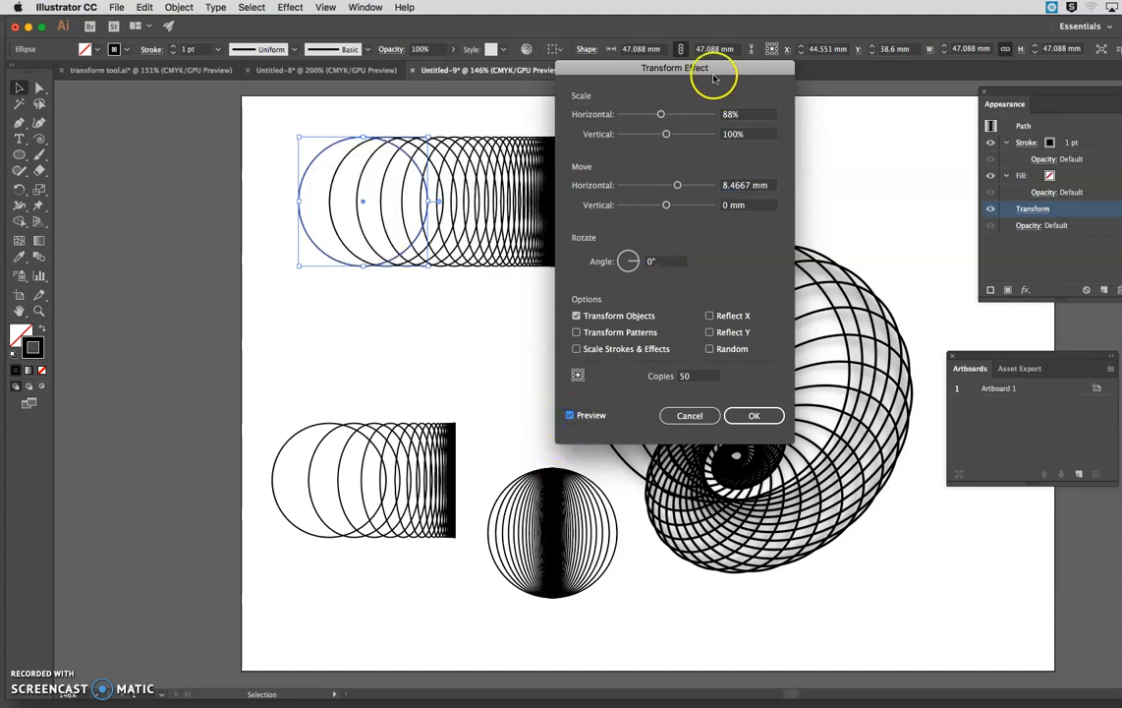
{"action": "left_click_drag", "start_coordinate": [714, 79], "coordinate": [844, 77]}
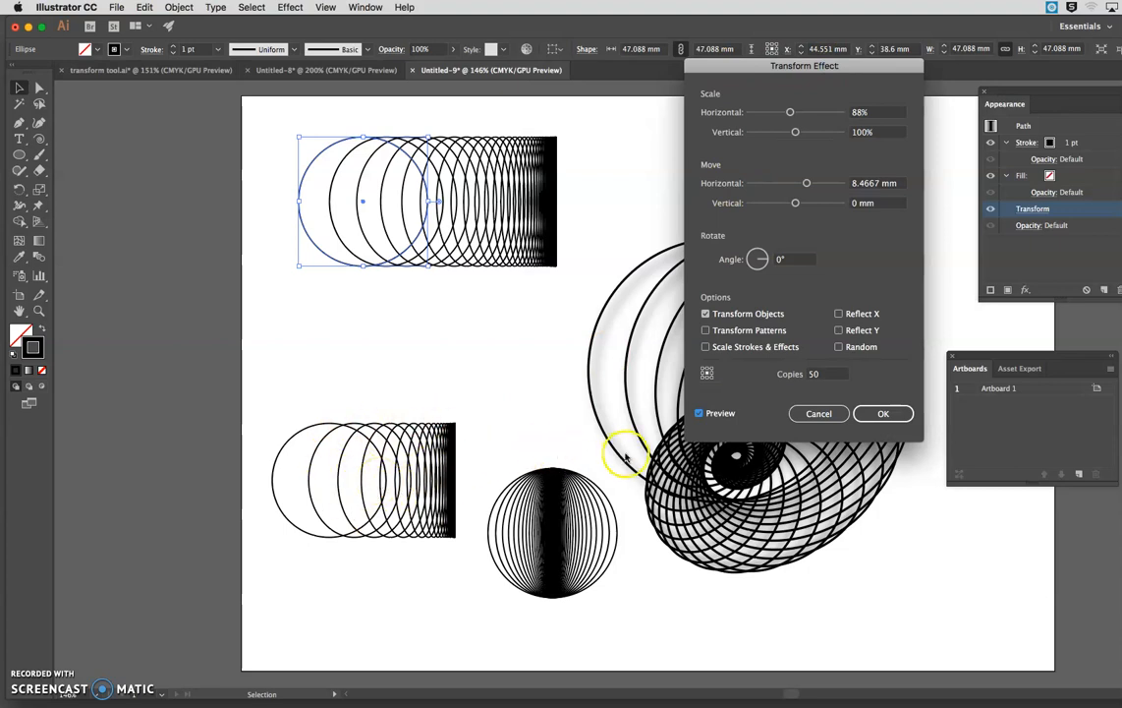
Set the rotation angle of the circle's Transform effect to 342° and accept the settings
{"action": "left_click", "coordinate": [765, 268]}
{"action": "left_click_drag", "start_coordinate": [767, 268], "coordinate": [768, 264]}
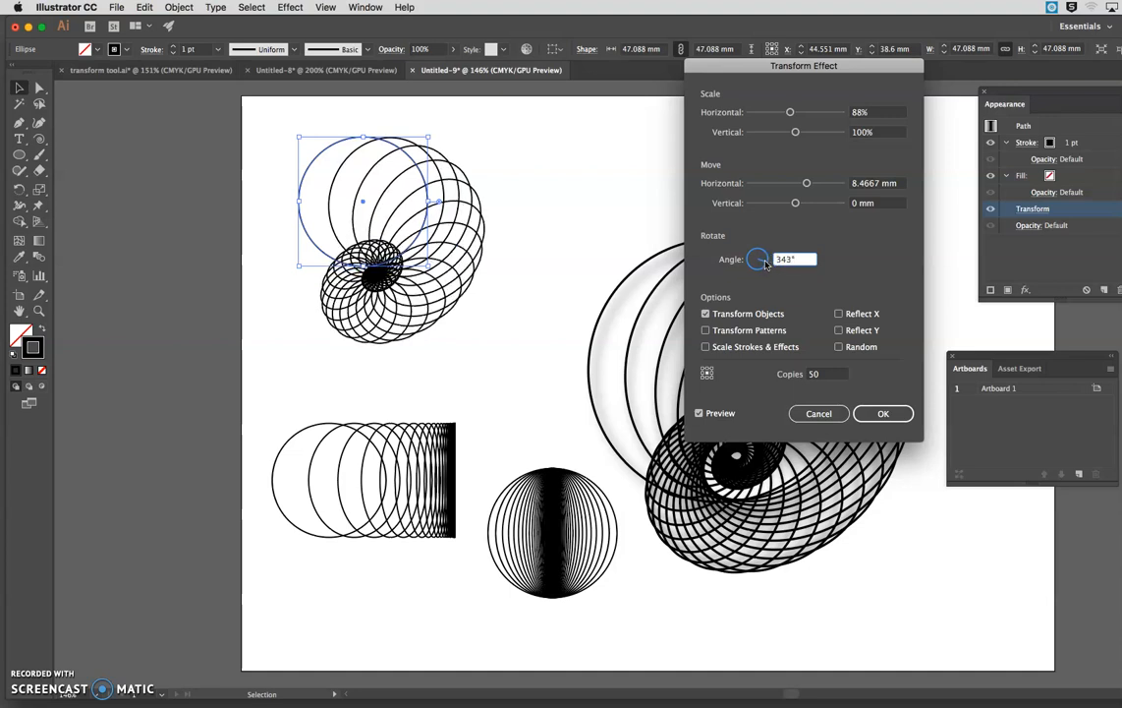
{"action": "left_click_drag", "start_coordinate": [767, 265], "coordinate": [767, 263]}
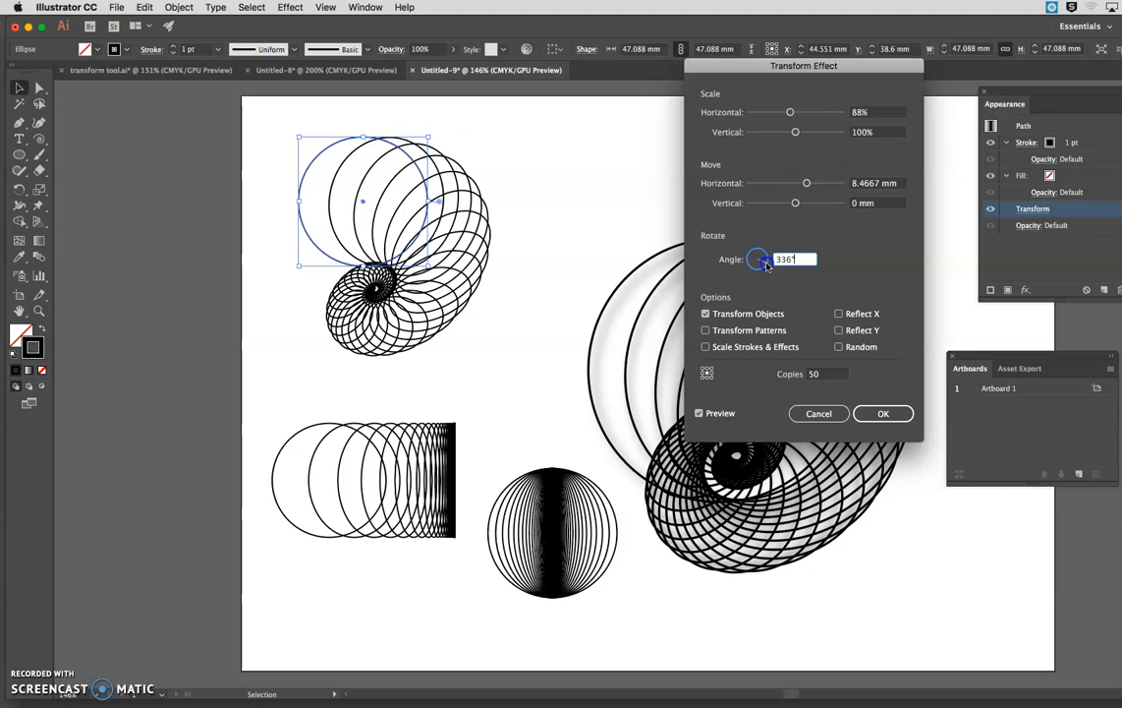
{"action": "left_click_drag", "start_coordinate": [767, 264], "coordinate": [767, 265]}
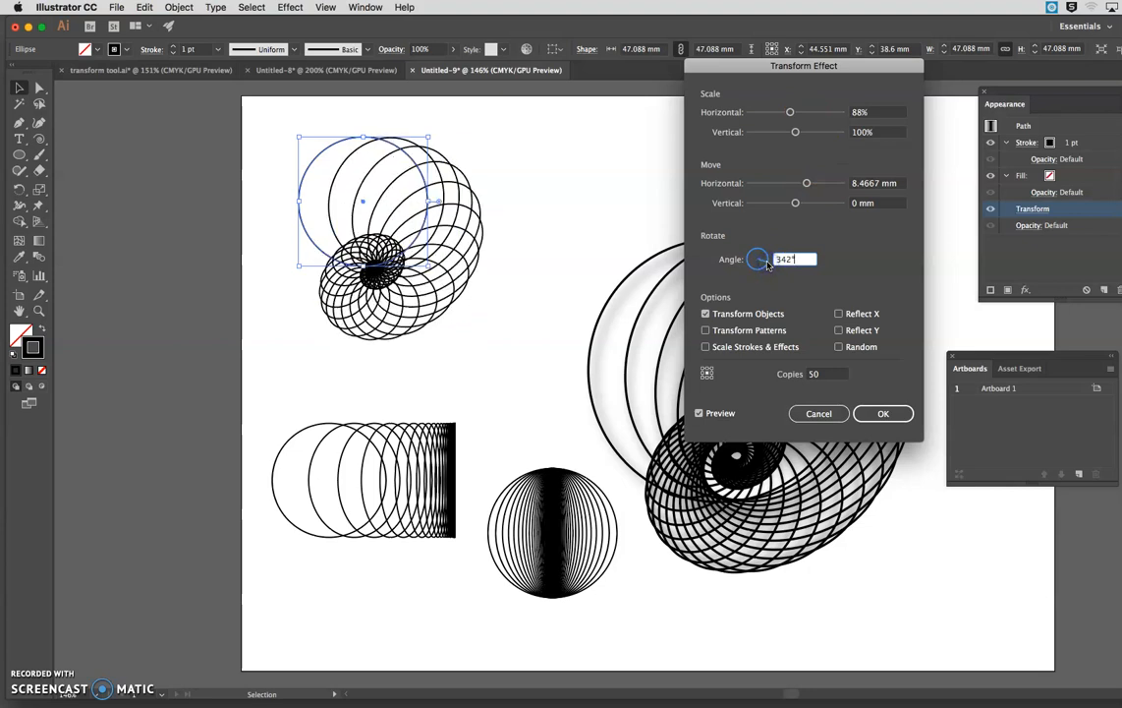
{"action": "left_click", "coordinate": [883, 413]}
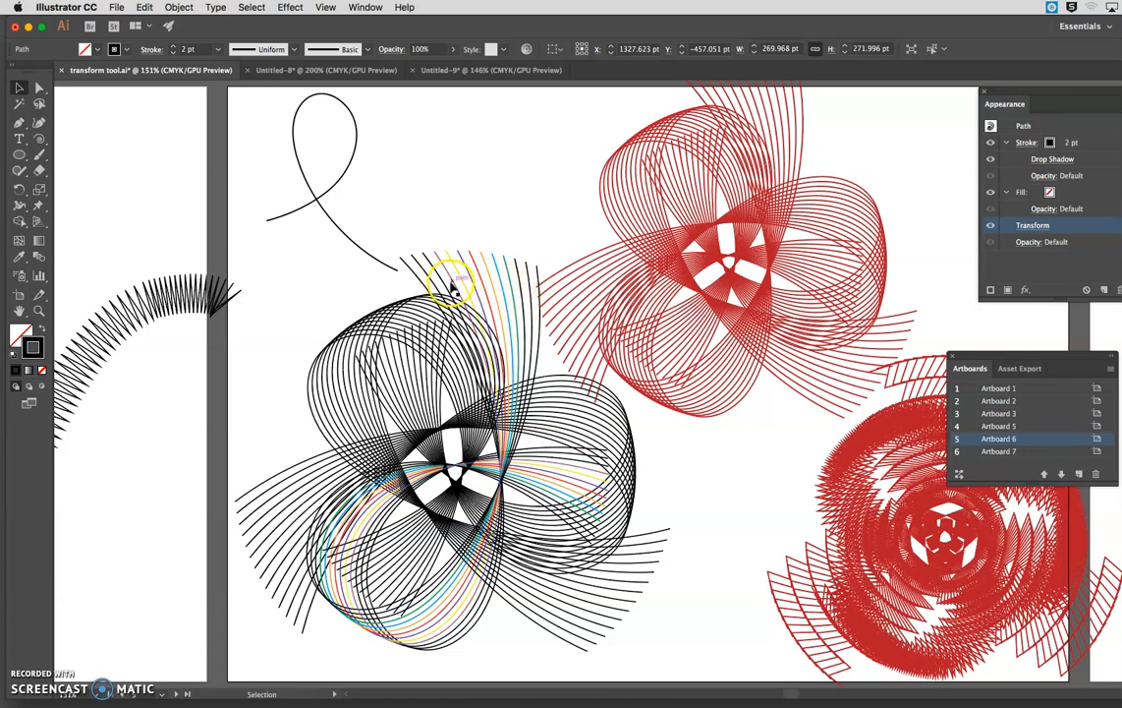
{"action": "scroll", "coordinate": [522, 285], "scroll_direction": "left", "scroll_amount": 3}
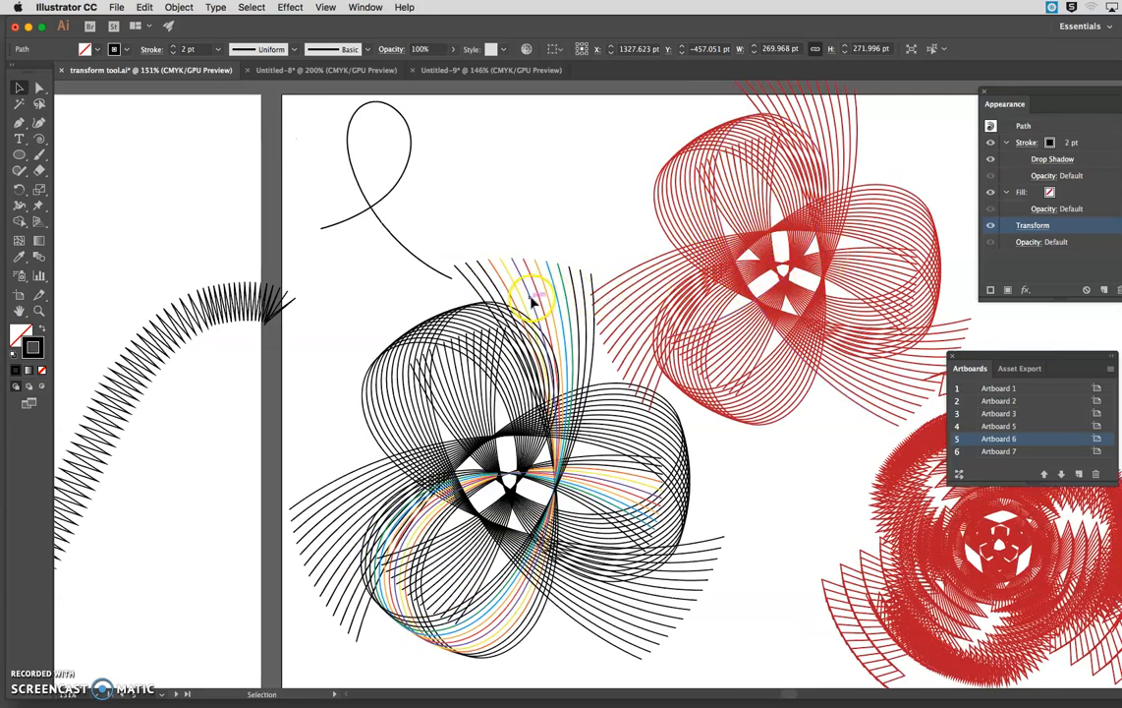
{"action": "scroll", "coordinate": [528, 297], "scroll_direction": "left", "scroll_amount": 5}
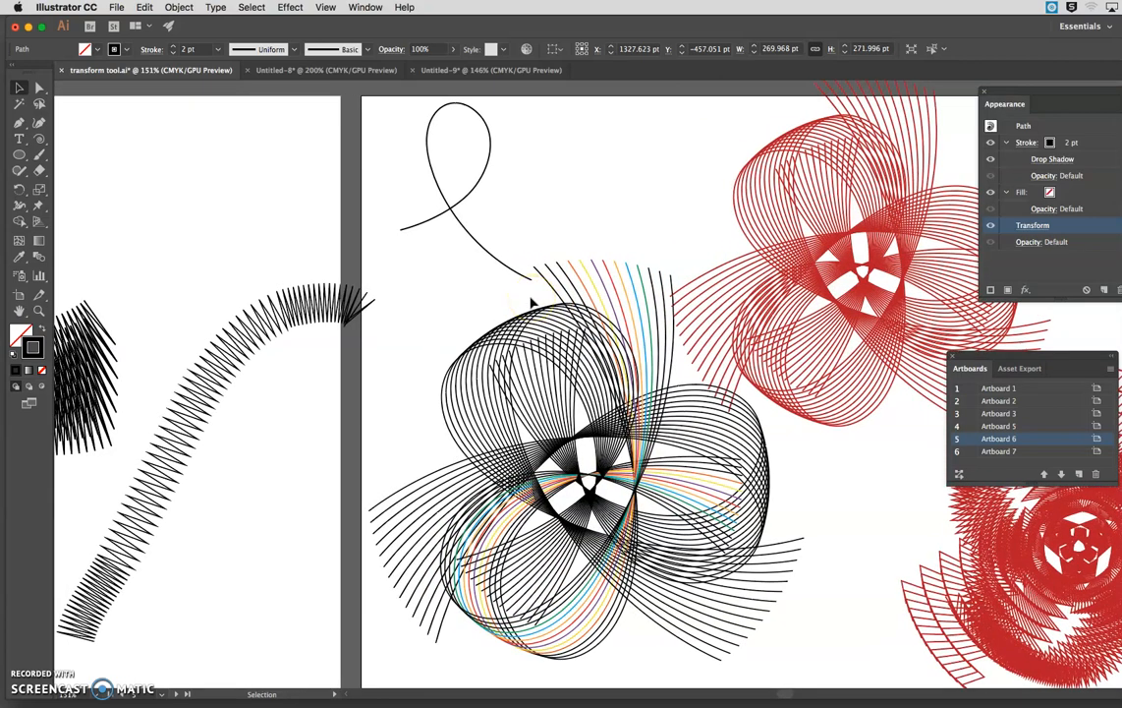
{"action": "left_click", "coordinate": [841, 334]}
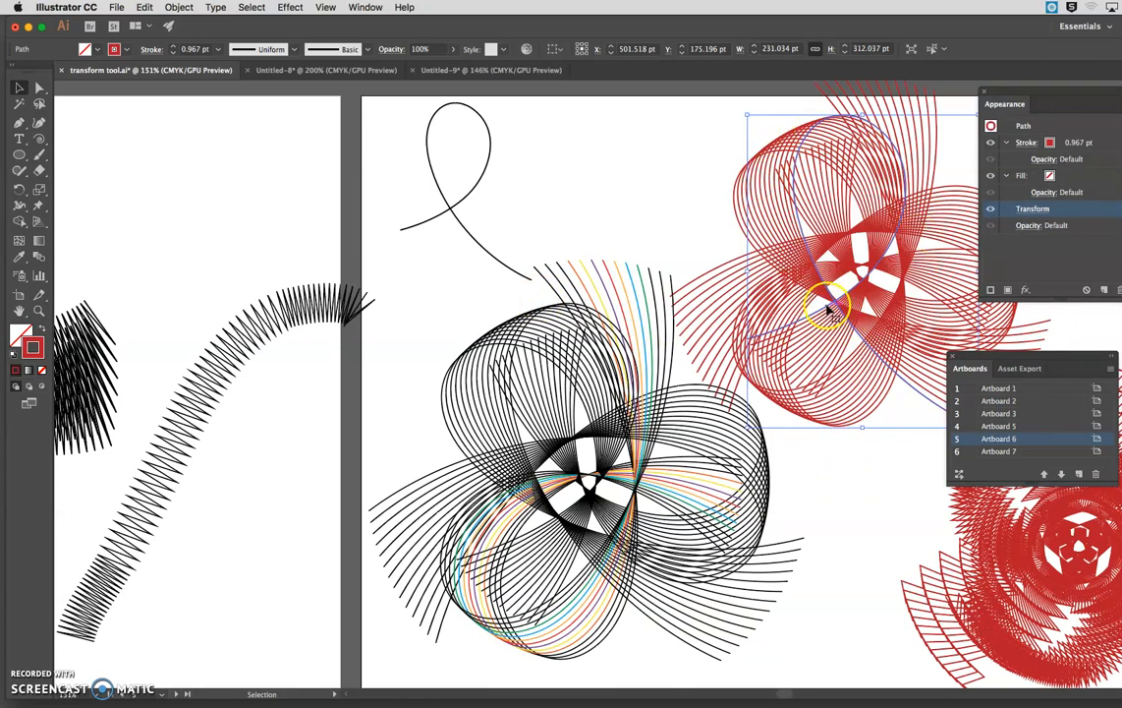
{"action": "scroll", "coordinate": [825, 307], "scroll_direction": "right", "scroll_amount": 6}
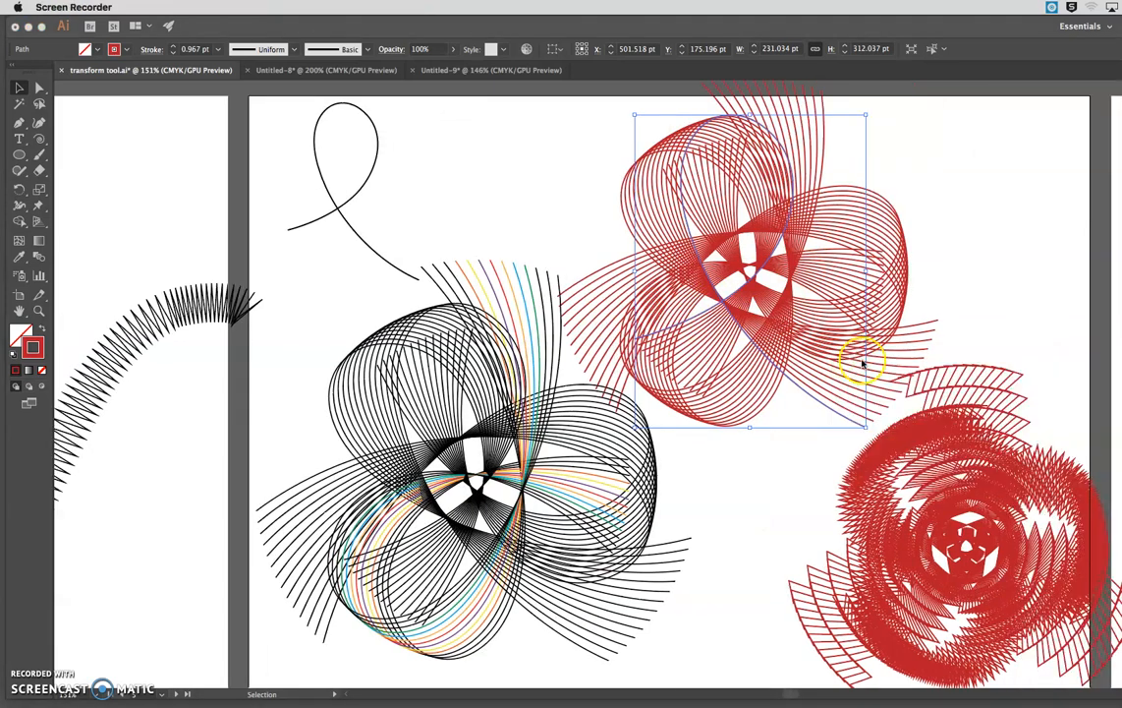
{"action": "key", "text": "Delete"}
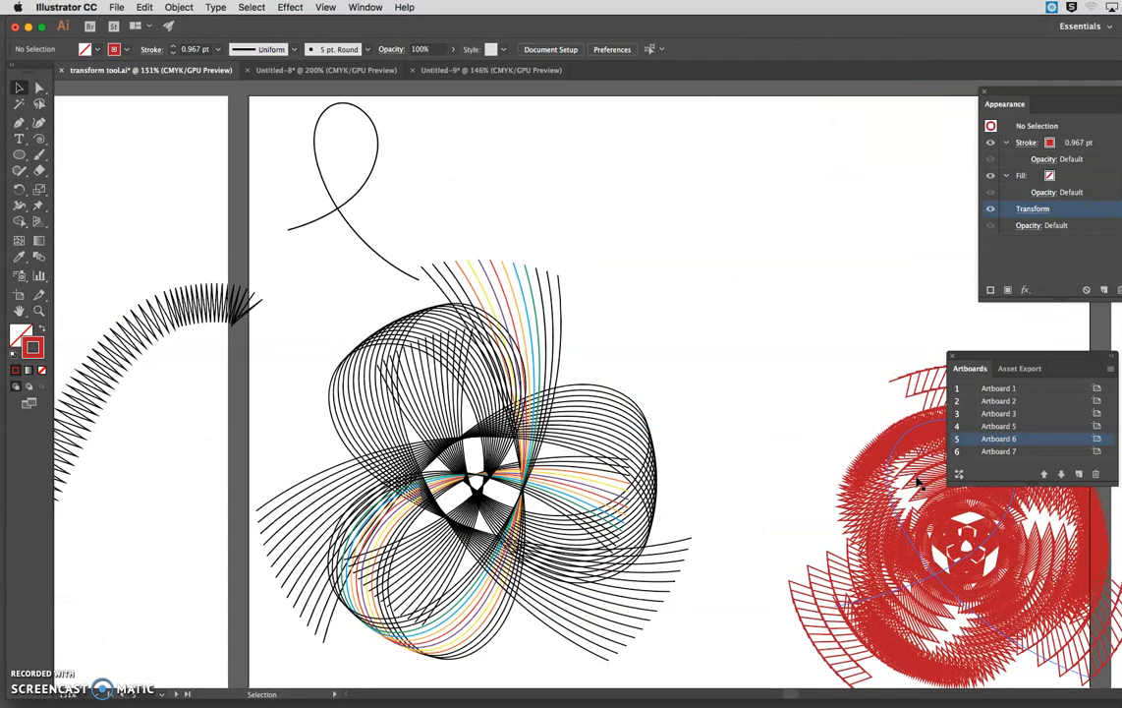
{"action": "key", "text": "super+z"}
Delete the red zigzag pattern, and move the remaining red line pattern and the looped curve to free space on the artboard
{"action": "left_click", "coordinate": [926, 556]}
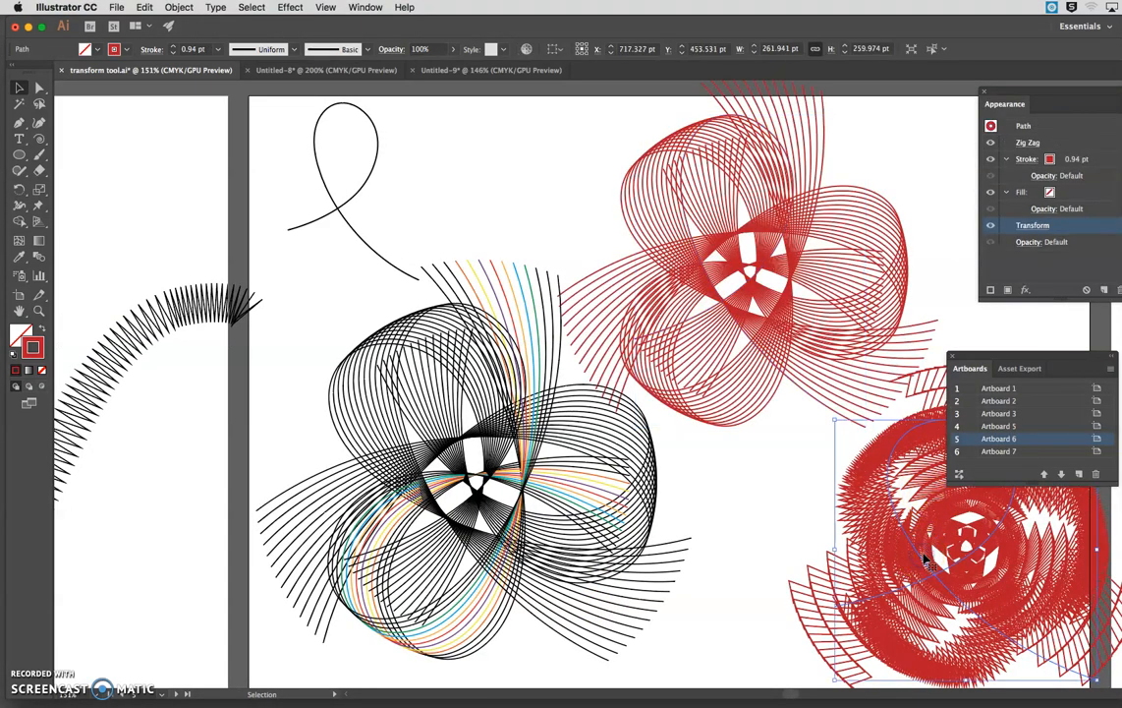
{"action": "key", "text": "Delete"}
{"action": "left_click", "coordinate": [735, 319]}
{"action": "left_click_drag", "start_coordinate": [734, 319], "coordinate": [906, 583]}
{"action": "left_click", "coordinate": [375, 172]}
{"action": "mouse_move", "coordinate": [369, 176]}
{"action": "left_mouse_down"}
{"action": "mouse_move", "coordinate": [699, 210]}
{"action": "mouse_move", "coordinate": [707, 190]}
{"action": "mouse_move", "coordinate": [685, 210]}
{"action": "mouse_move", "coordinate": [664, 207]}
{"action": "left_mouse_up"}
Draw a freehand looped curve about 164 by 107 pt beside the existing loop, using the Pencil tool with fidelity at Smooth
{"action": "left_click", "coordinate": [40, 157]}
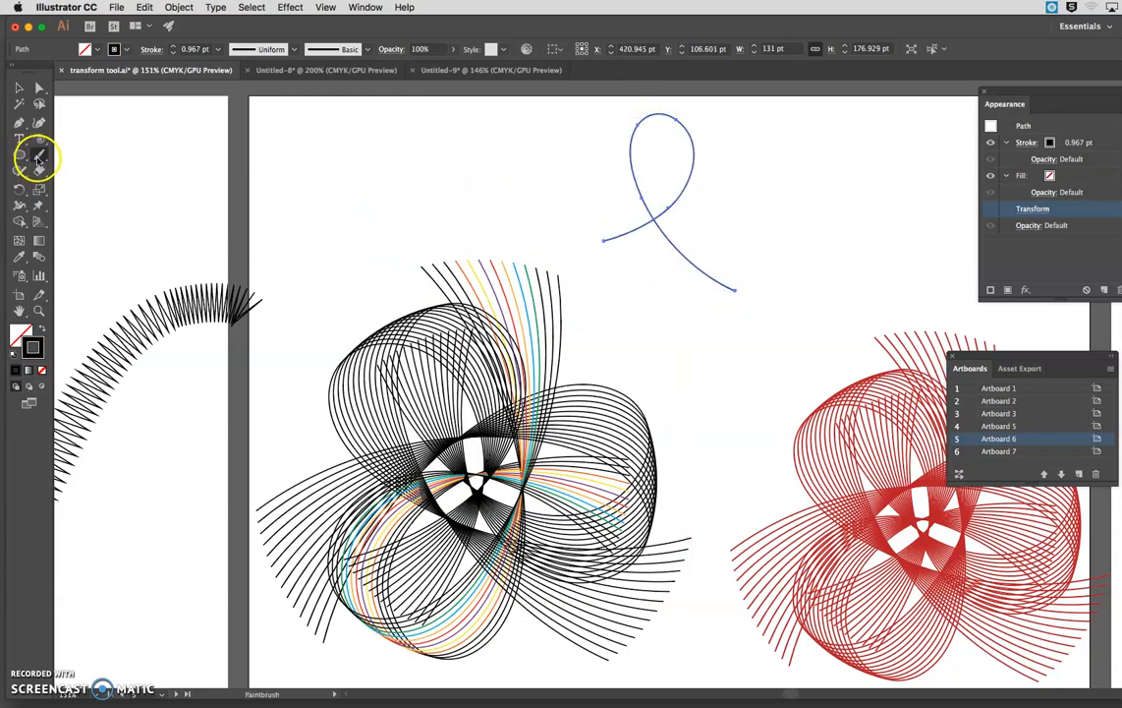
{"action": "left_click_drag", "start_coordinate": [20, 169], "coordinate": [98, 186]}
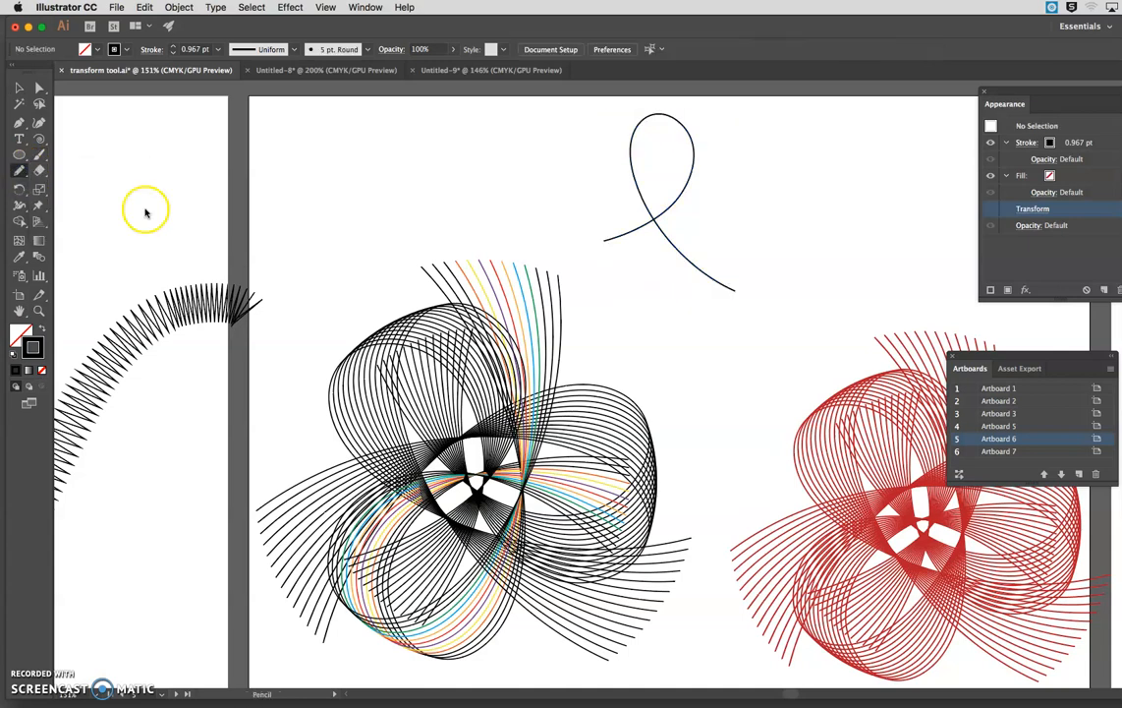
{"action": "double_click", "coordinate": [20, 173]}
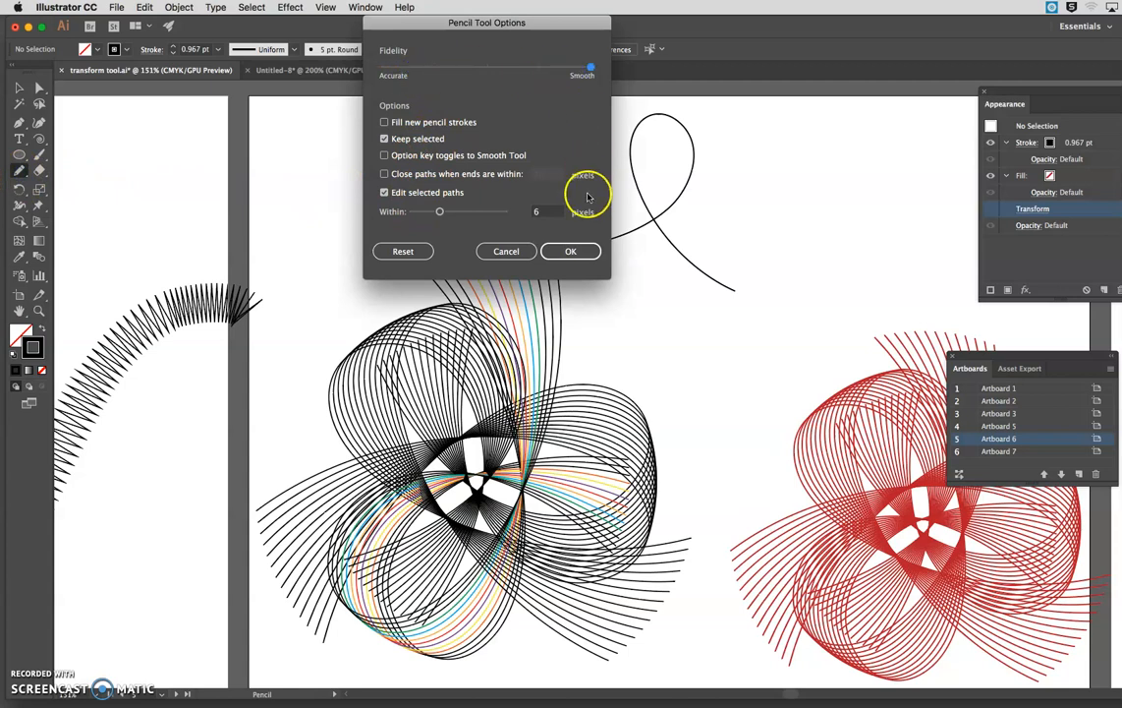
{"action": "left_click", "coordinate": [570, 251]}
{"action": "mouse_move", "coordinate": [338, 220]}
{"action": "left_mouse_down"}
{"action": "mouse_move", "coordinate": [411, 194]}
{"action": "mouse_move", "coordinate": [460, 131]}
{"action": "left_mouse_up"}
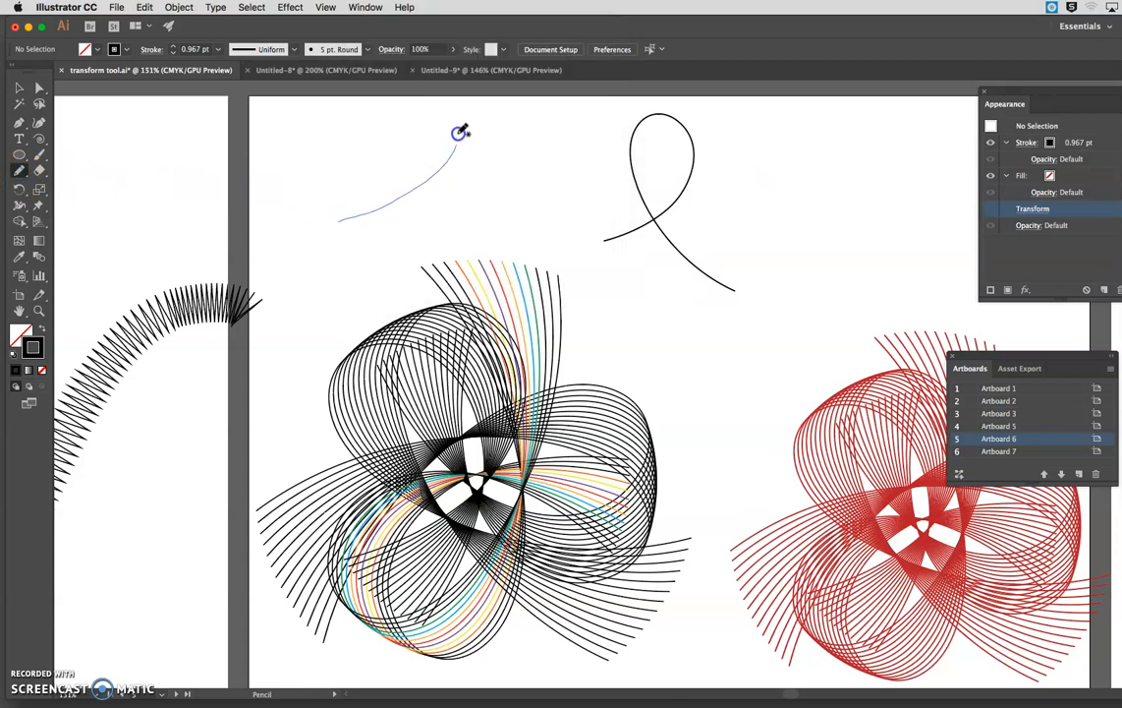
{"action": "left_click_drag", "start_coordinate": [437, 213], "coordinate": [503, 227]}
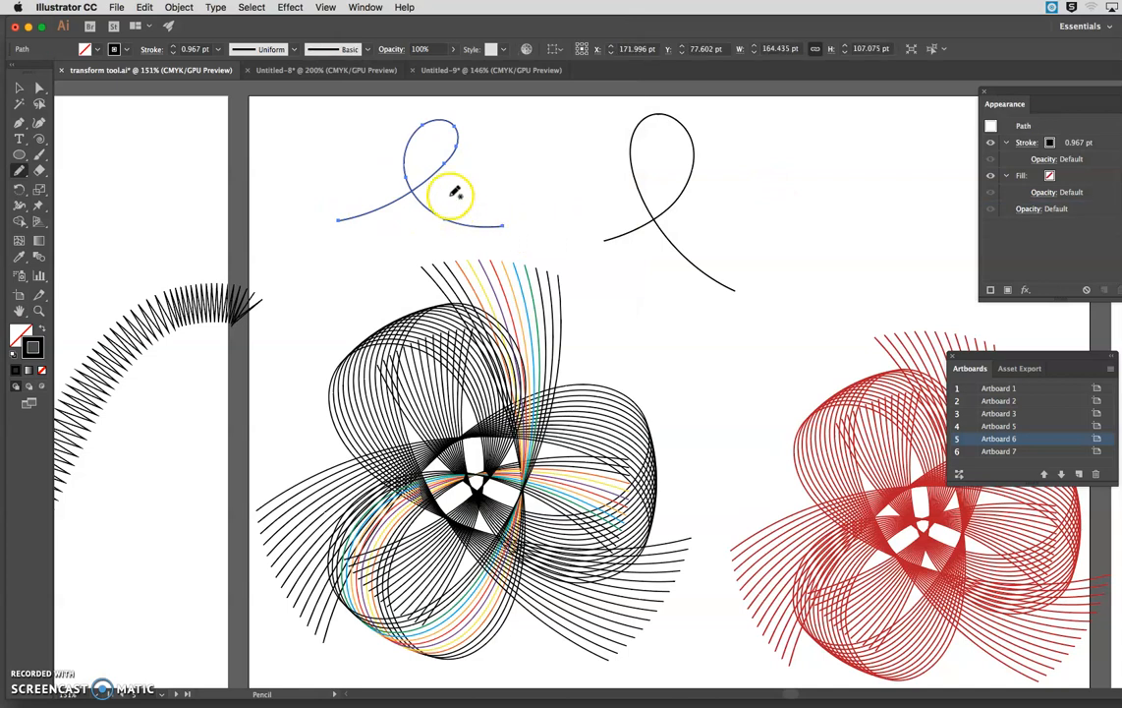
Review the Transform effect settings applied to the red looped-curve pattern, and close them without changes
{"action": "key", "text": "v"}
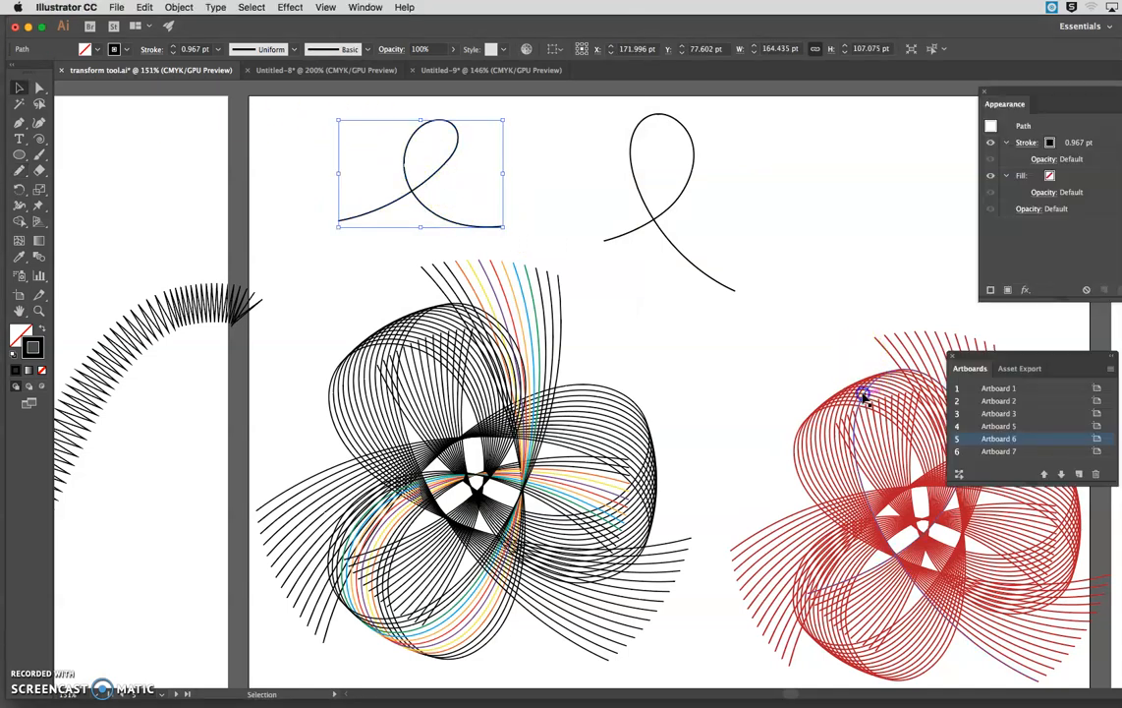
{"action": "left_click", "coordinate": [864, 394]}
{"action": "left_click", "coordinate": [1032, 208]}
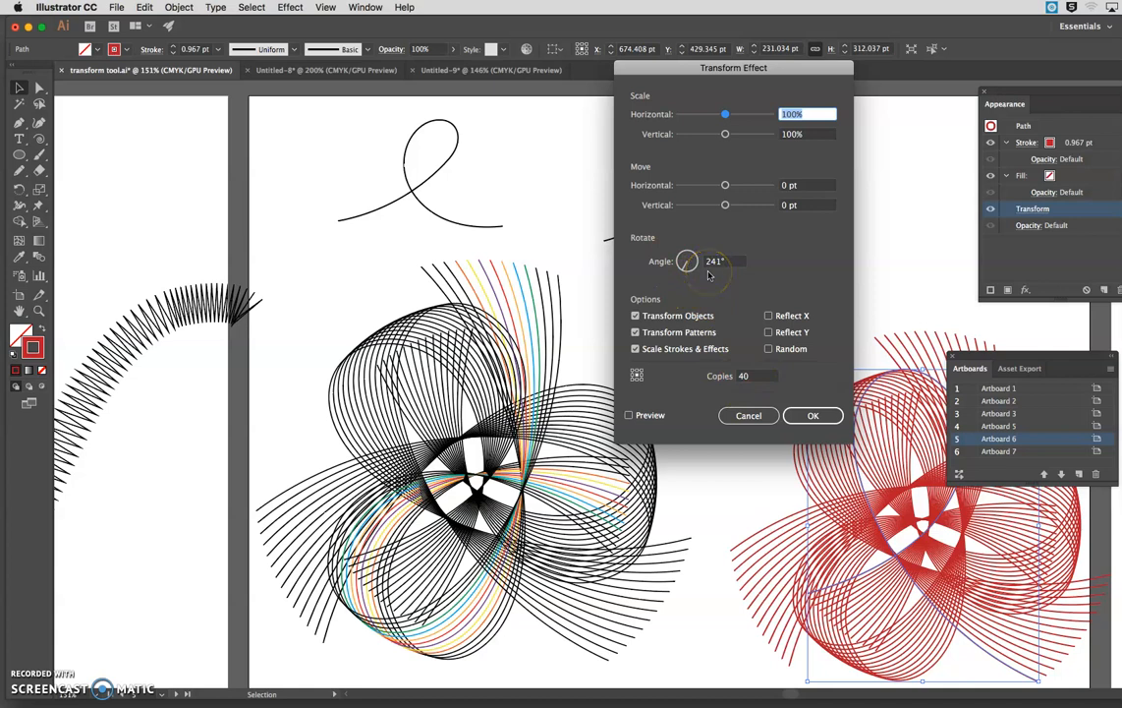
{"action": "left_click", "coordinate": [813, 417]}
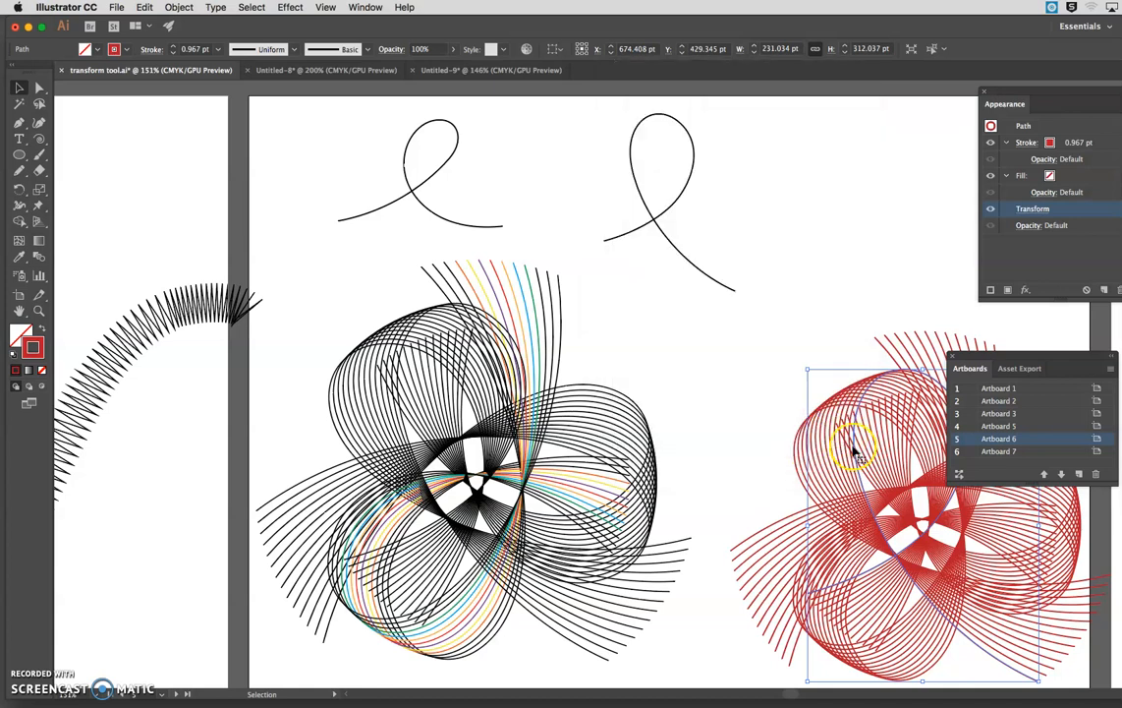
Duplicate the red looped-curve pattern into the space above the original, and expand the copy's appearance
{"action": "left_click_drag", "start_coordinate": [860, 457], "coordinate": [818, 205]}
{"action": "left_click", "coordinate": [179, 7]}
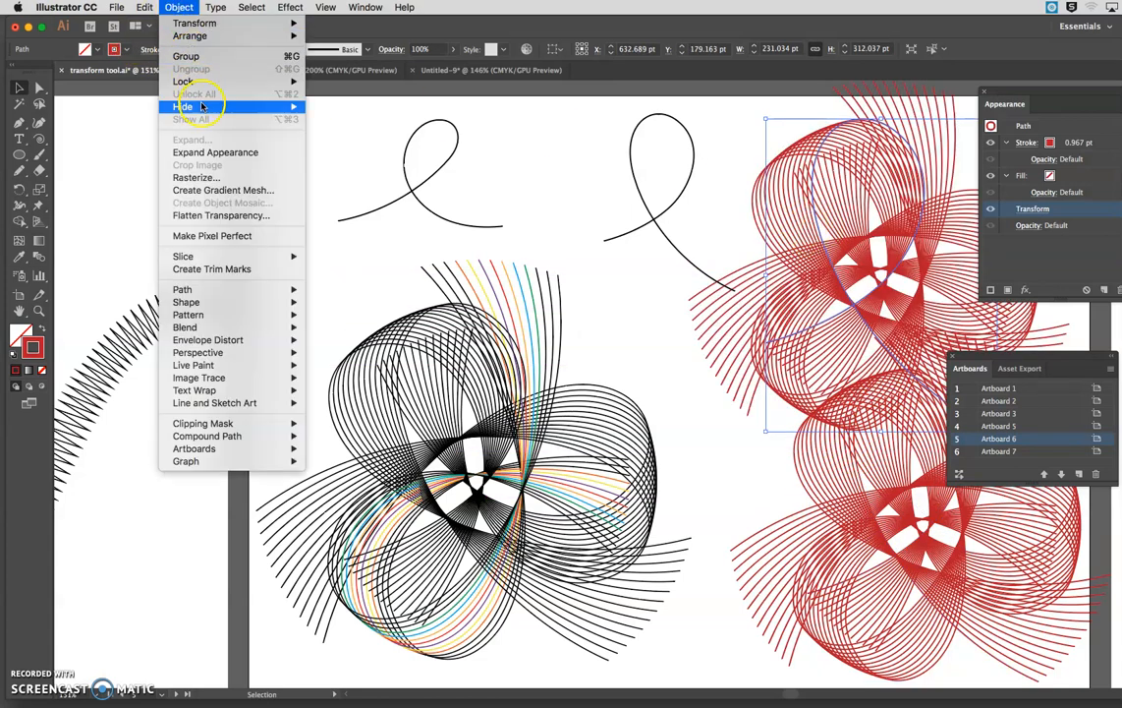
{"action": "left_click", "coordinate": [207, 154]}
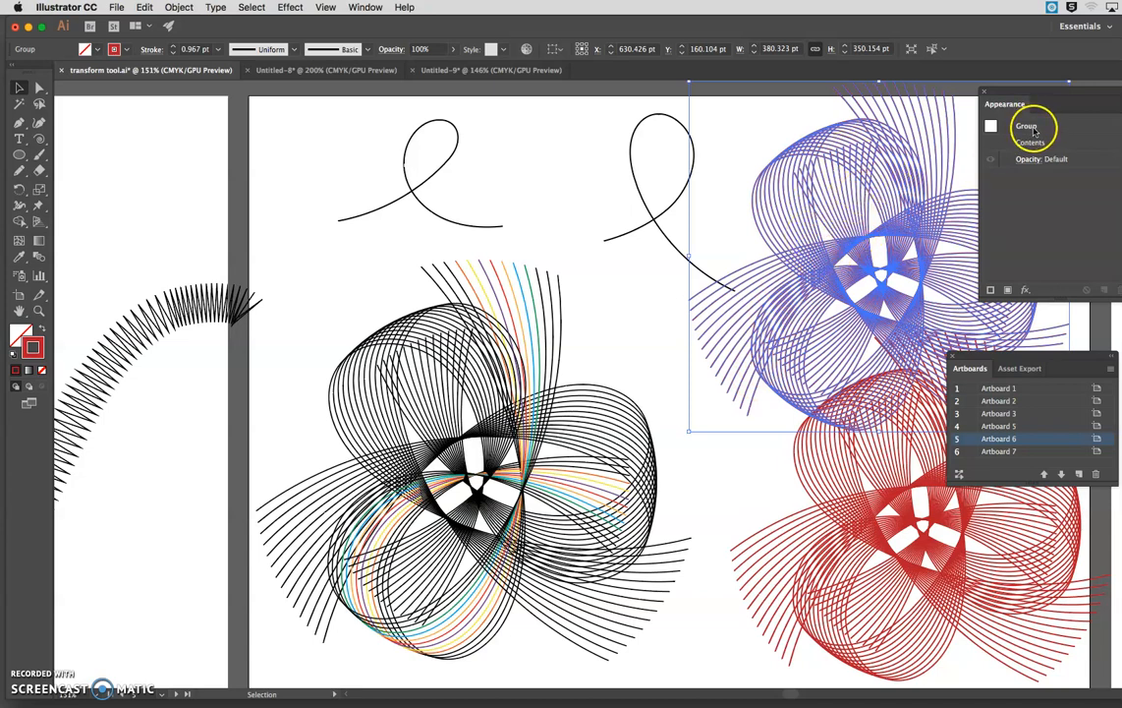
{"action": "left_click", "coordinate": [635, 334]}
{"action": "left_click", "coordinate": [730, 303]}
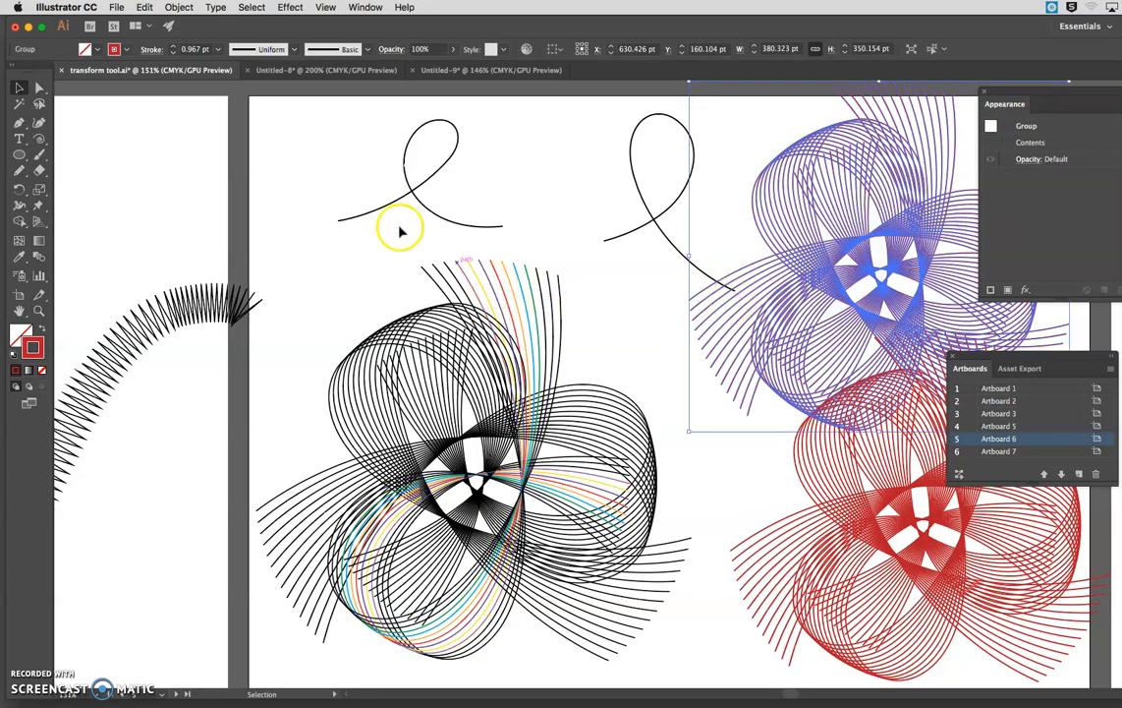
Select a single curve of the expanded red pattern with the Direct Selection tool, and clear the selection
{"action": "left_click", "coordinate": [40, 88]}
{"action": "left_click", "coordinate": [628, 294]}
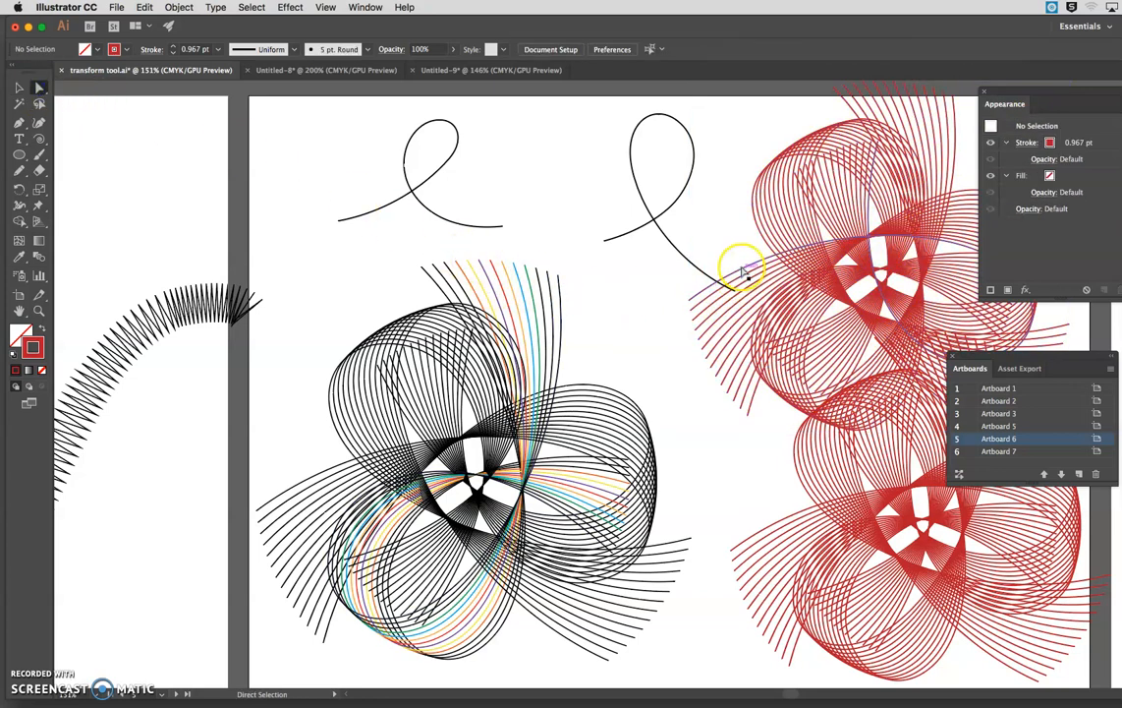
{"action": "left_click", "coordinate": [742, 266]}
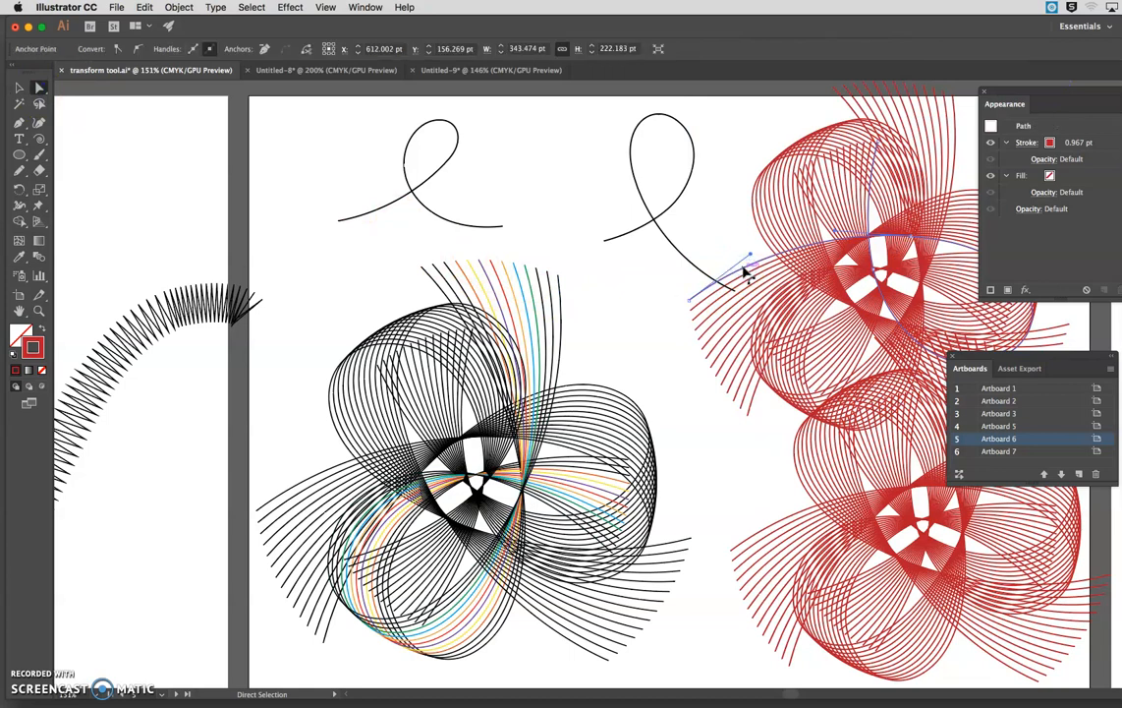
{"action": "left_click", "coordinate": [19, 88]}
{"action": "left_click", "coordinate": [582, 293]}
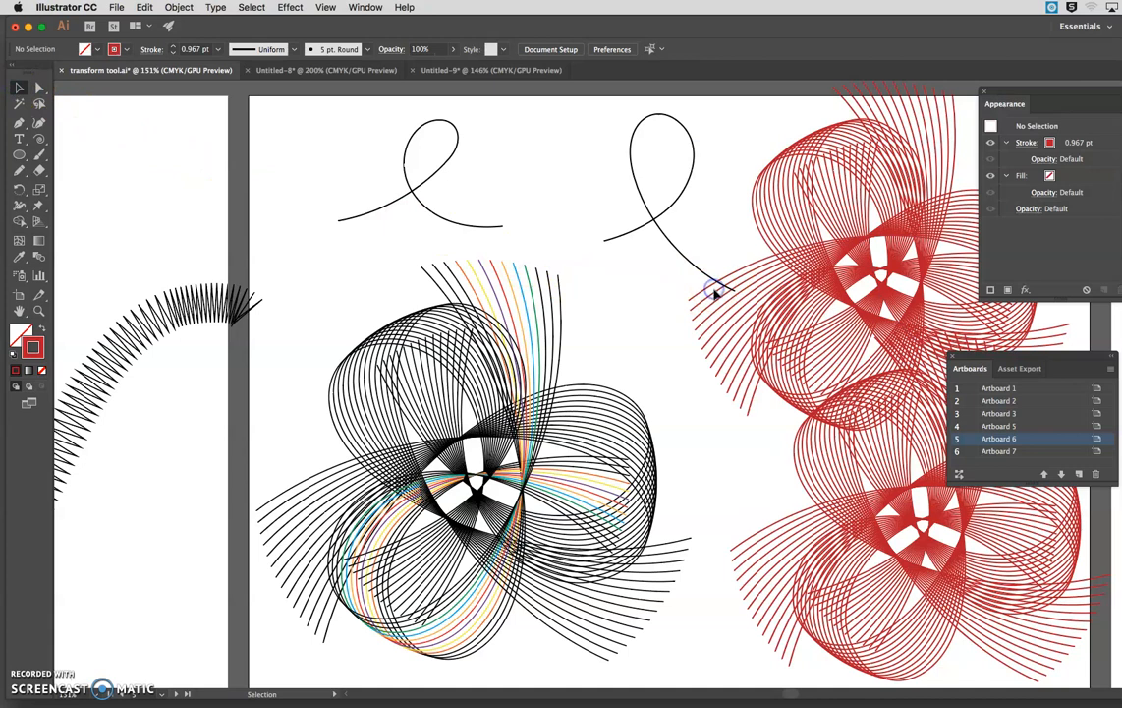
Isolate the expanded red group, recolour one of its curves with a yellow stroke, and leave isolation mode
{"action": "double_click", "coordinate": [716, 293]}
{"action": "left_click", "coordinate": [715, 293]}
{"action": "left_click_drag", "start_coordinate": [727, 313], "coordinate": [736, 334]}
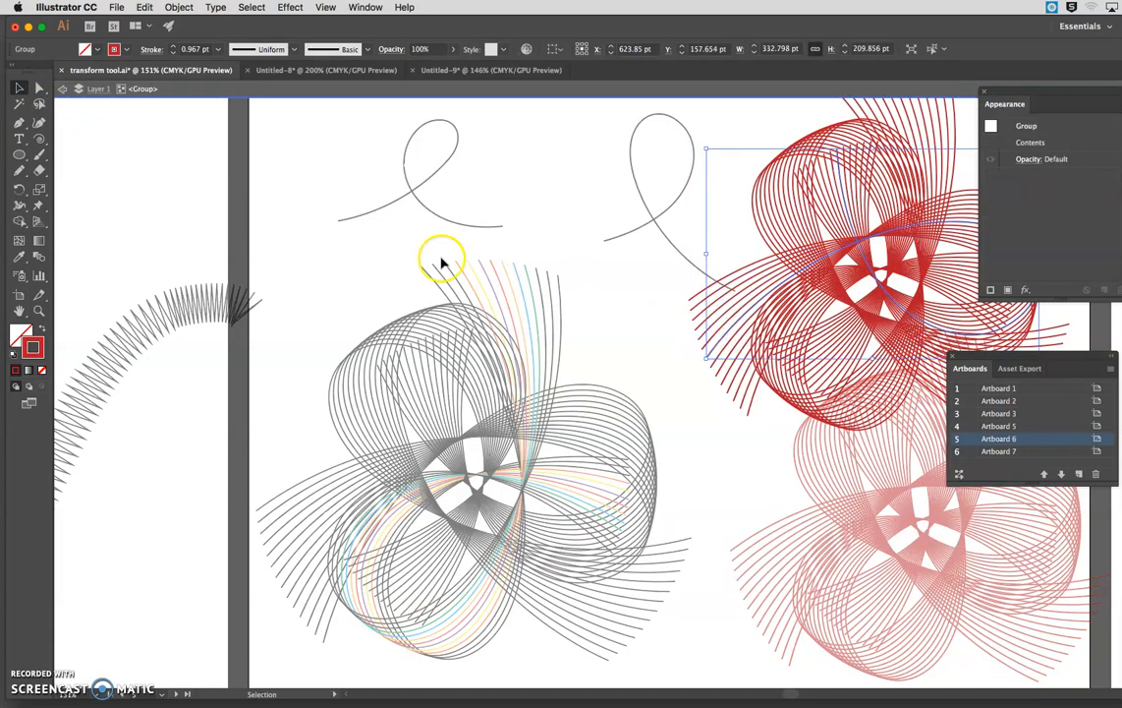
{"action": "left_click", "coordinate": [123, 49]}
{"action": "left_click", "coordinate": [54, 74]}
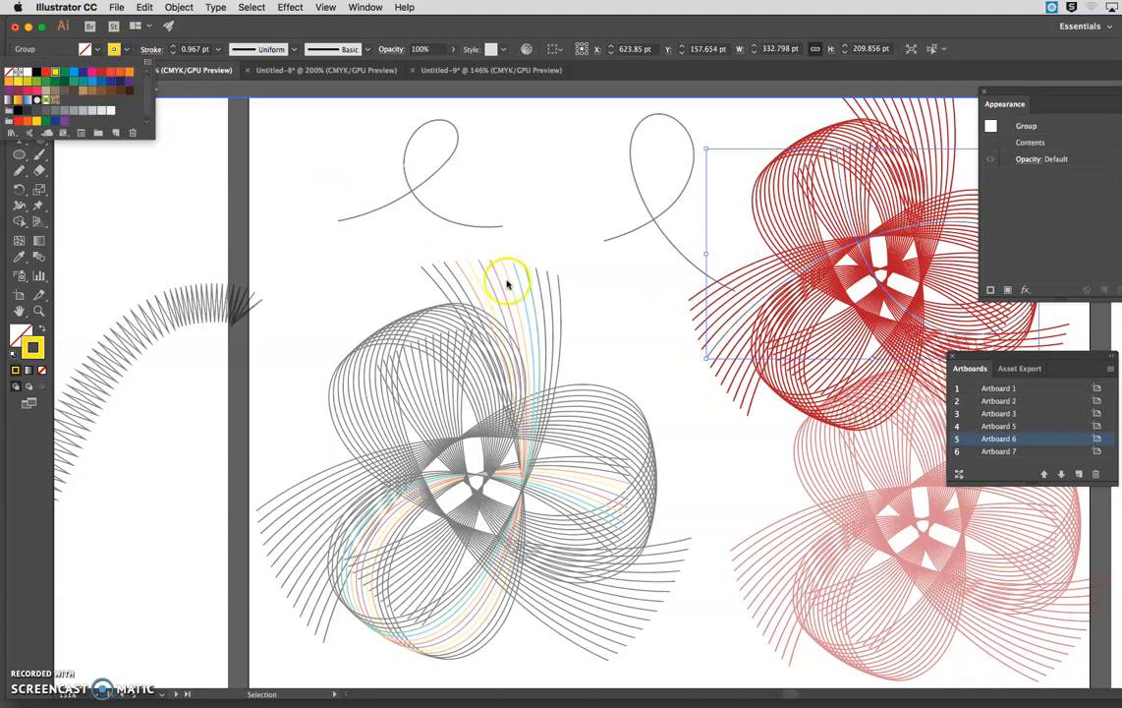
{"action": "left_click", "coordinate": [651, 317]}
{"action": "double_click", "coordinate": [686, 371]}
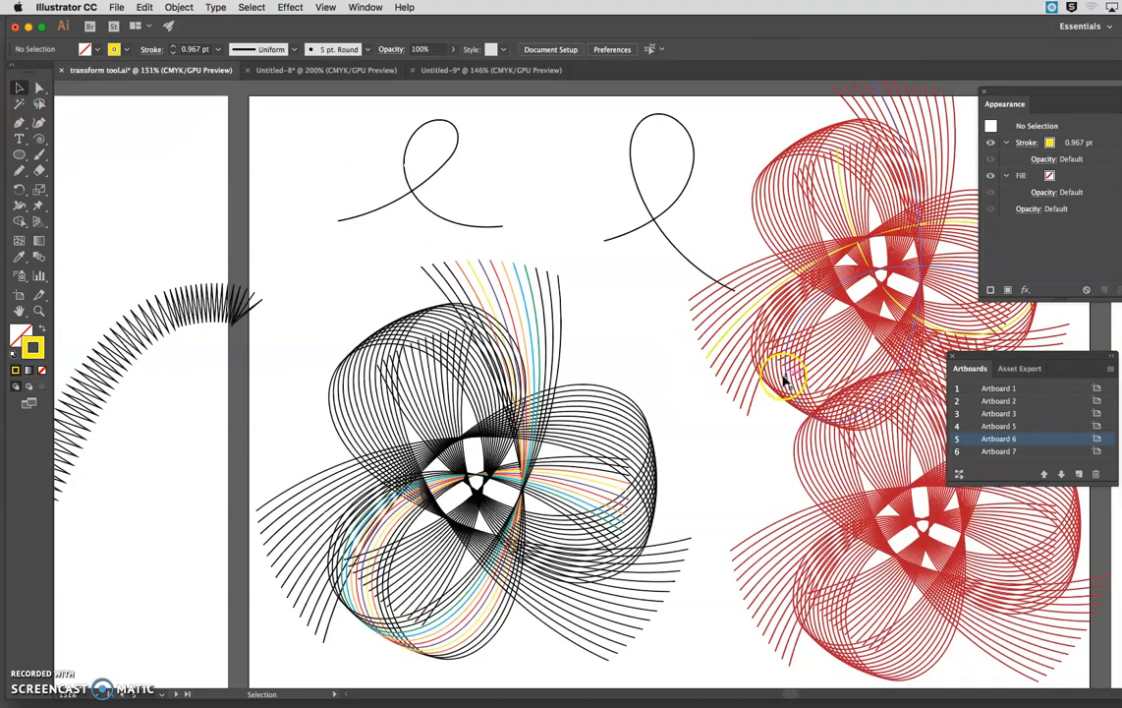
Examine the brush-stroke patterns on Artboard 7, selecting the watercolour wing shape and the woven ring to inspect their strokes and Transform effects
{"action": "scroll", "coordinate": [784, 381], "scroll_direction": "right", "scroll_amount": 5}
{"action": "left_click", "coordinate": [926, 415]}
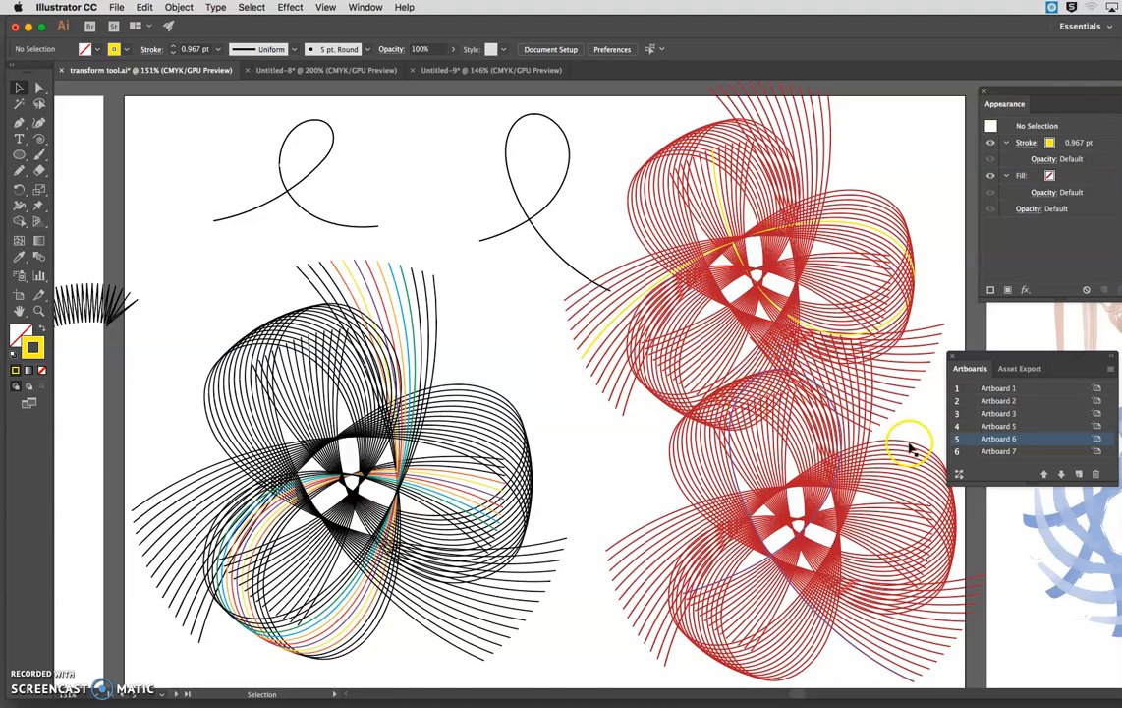
{"action": "scroll", "coordinate": [910, 447], "scroll_direction": "right", "scroll_amount": 10}
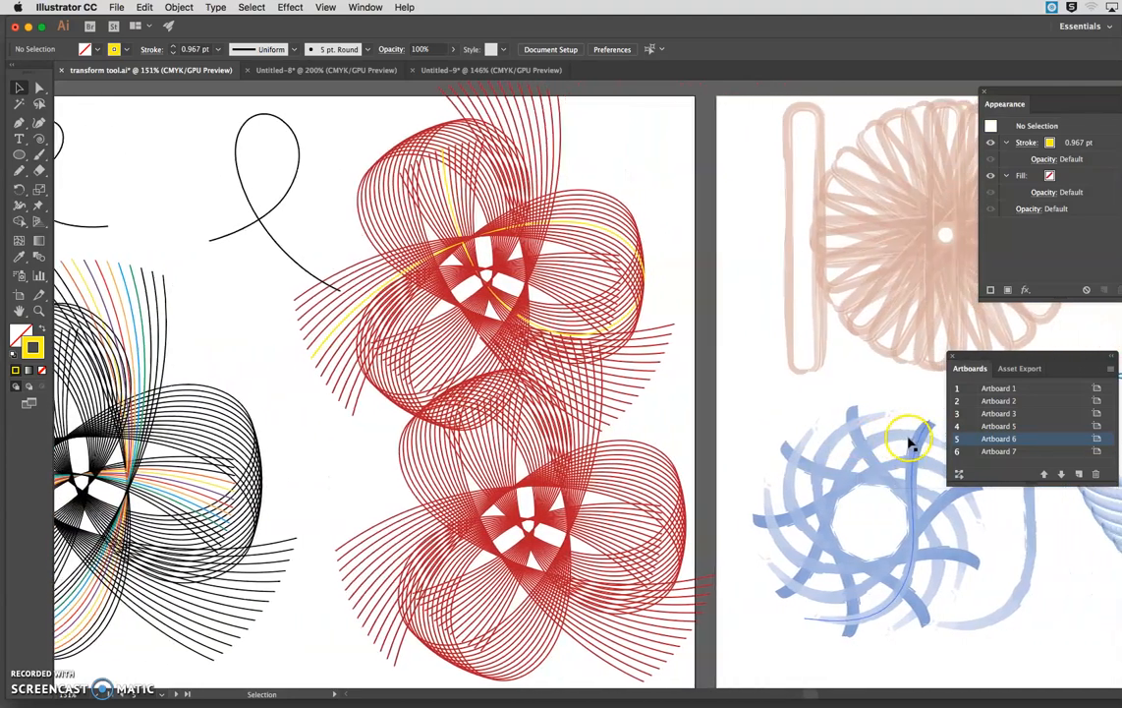
{"action": "scroll", "coordinate": [909, 447], "scroll_direction": "right", "scroll_amount": 15}
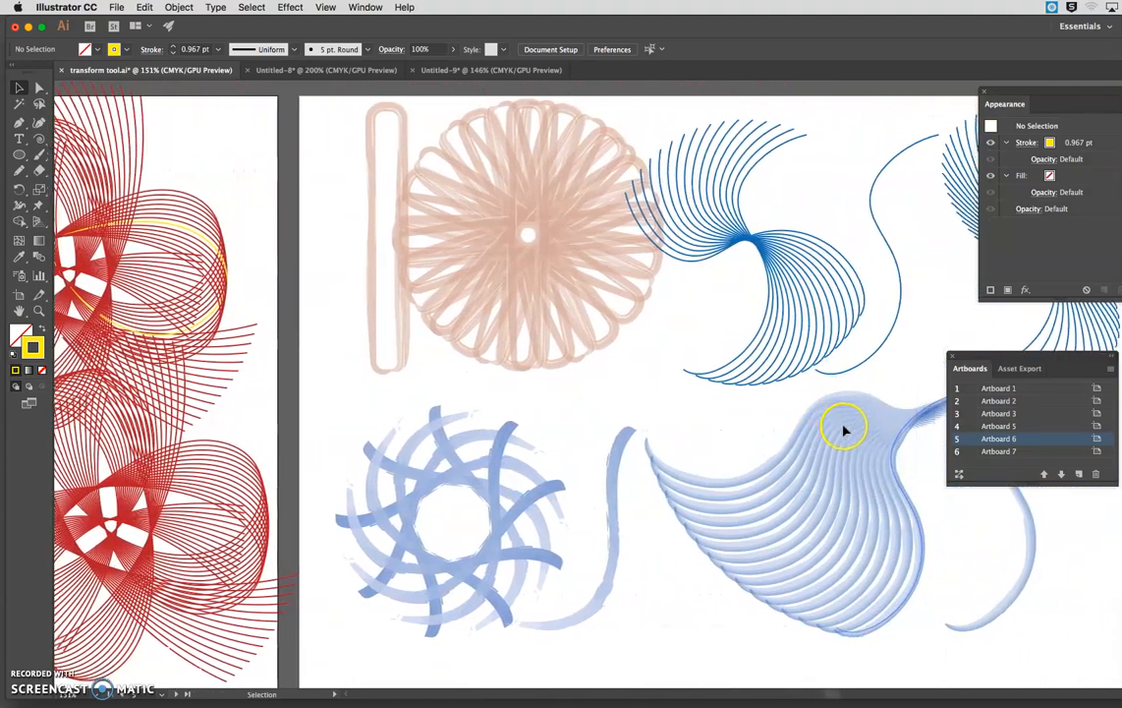
{"action": "scroll", "coordinate": [844, 429], "scroll_direction": "right", "scroll_amount": 2}
{"action": "left_click", "coordinate": [846, 433]}
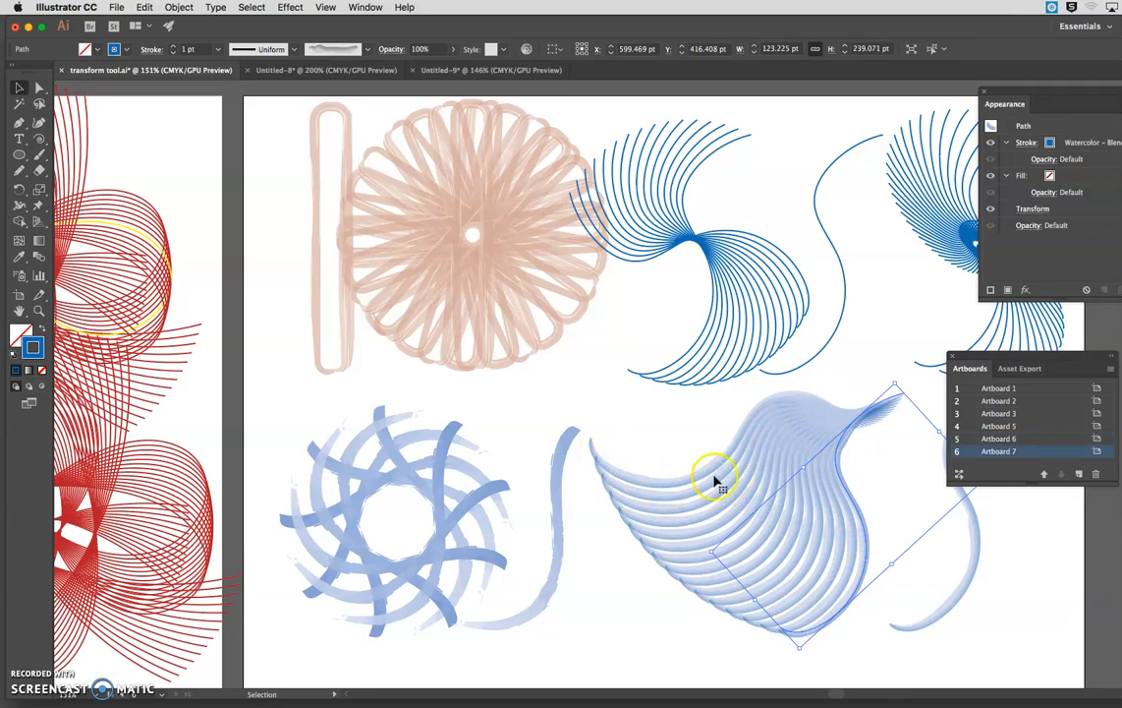
{"action": "scroll", "coordinate": [860, 415], "scroll_direction": "right", "scroll_amount": 3}
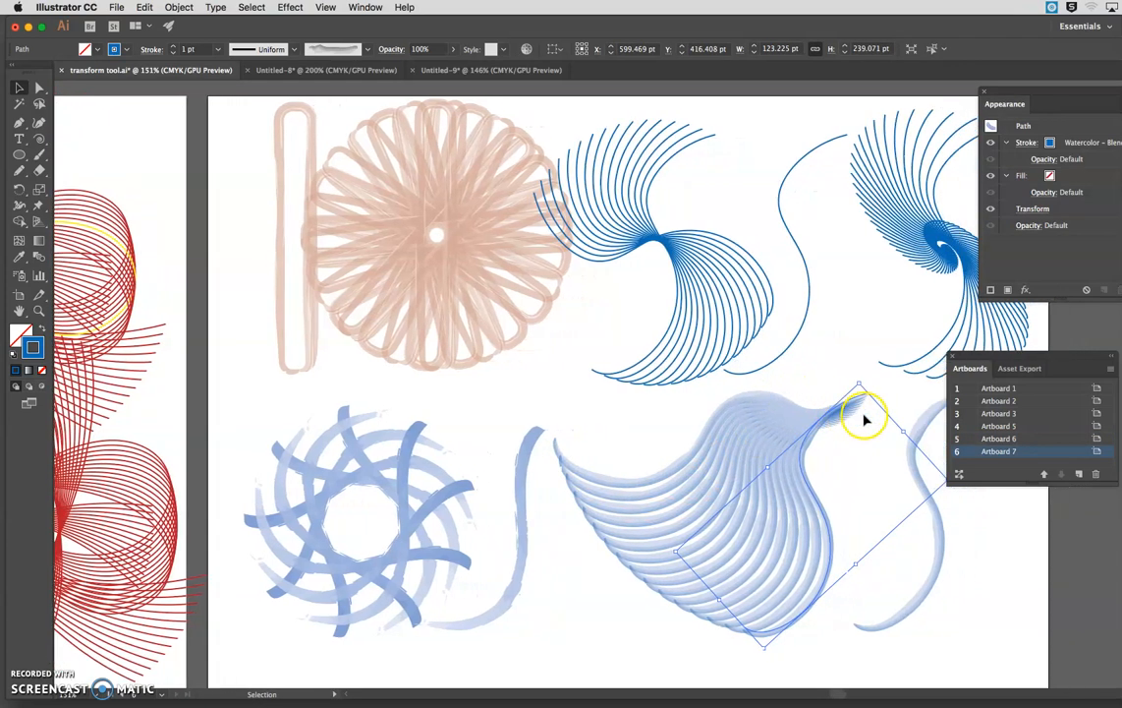
{"action": "left_click", "coordinate": [410, 503]}
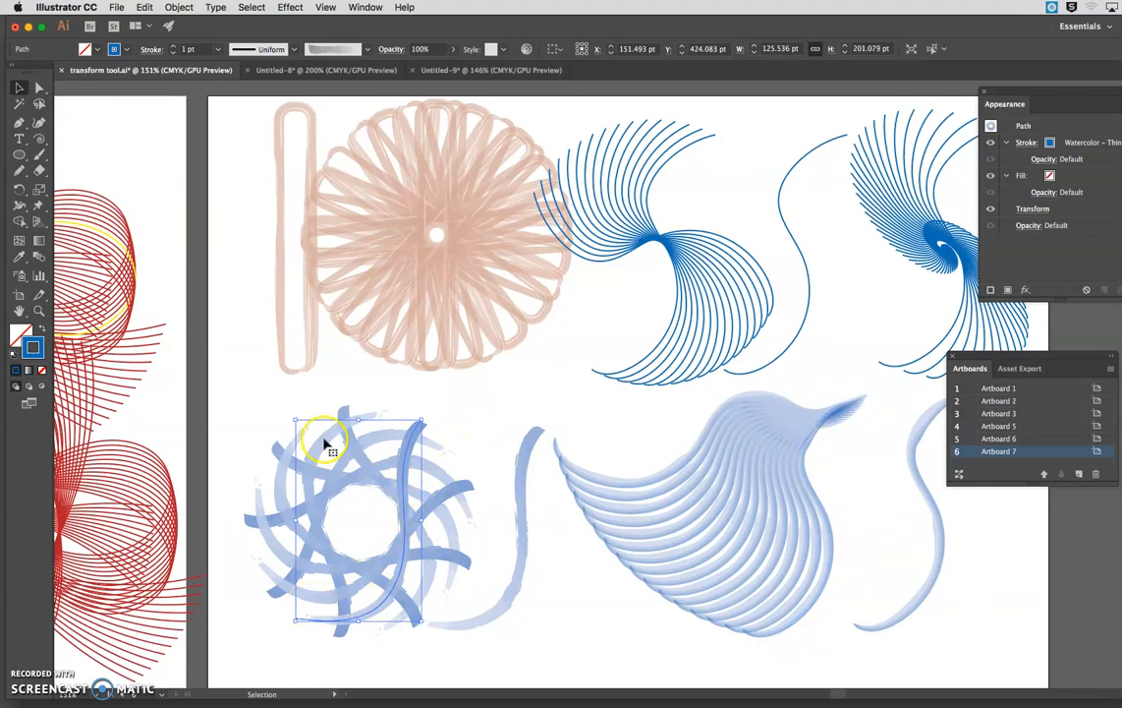